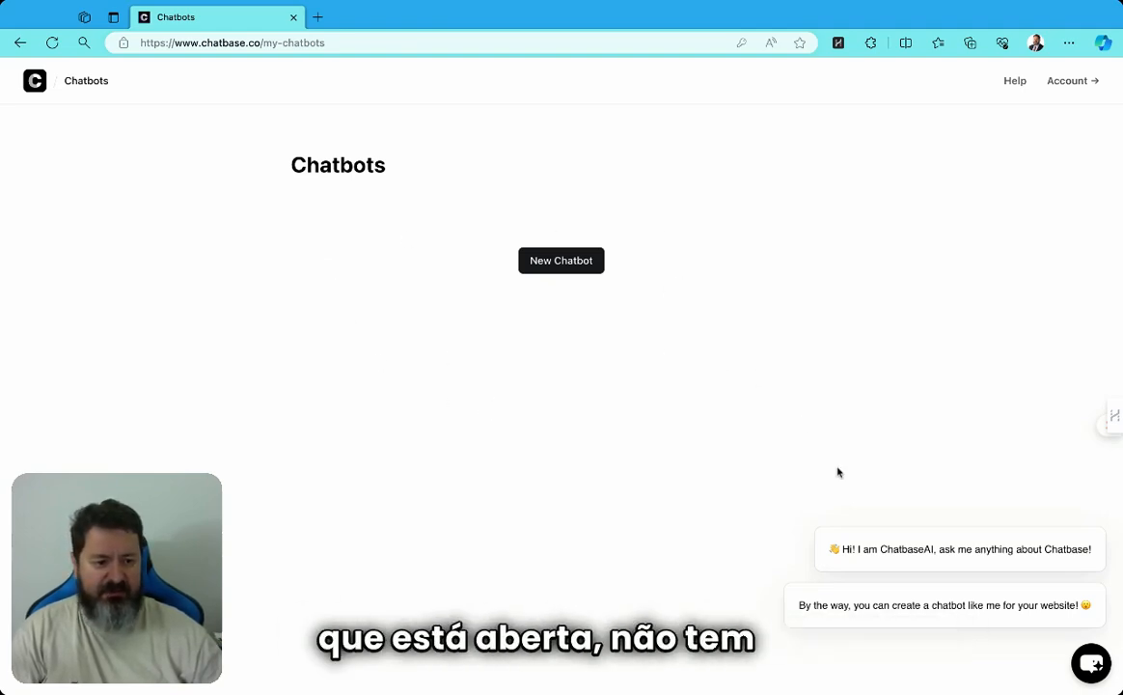
# Ask the Chatbase help assistant "What is Chatbase?" and close its chat window after reading the answer.
pyautogui.click(1092, 664)
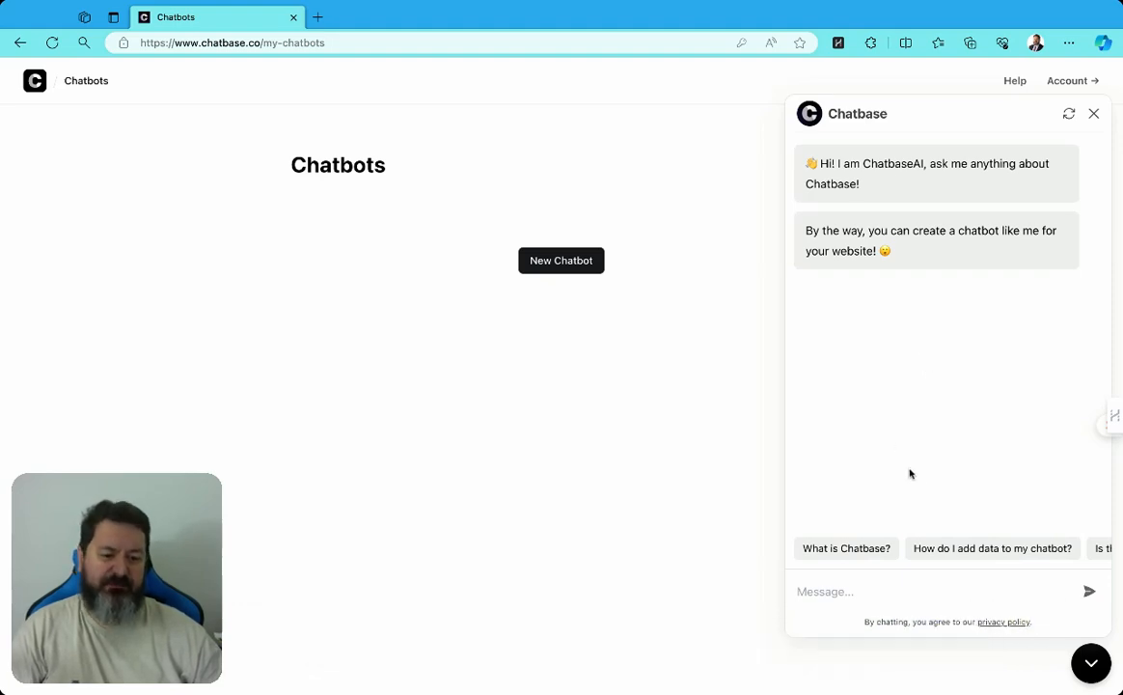
pyautogui.click(1090, 666)
pyautogui.click(1092, 669)
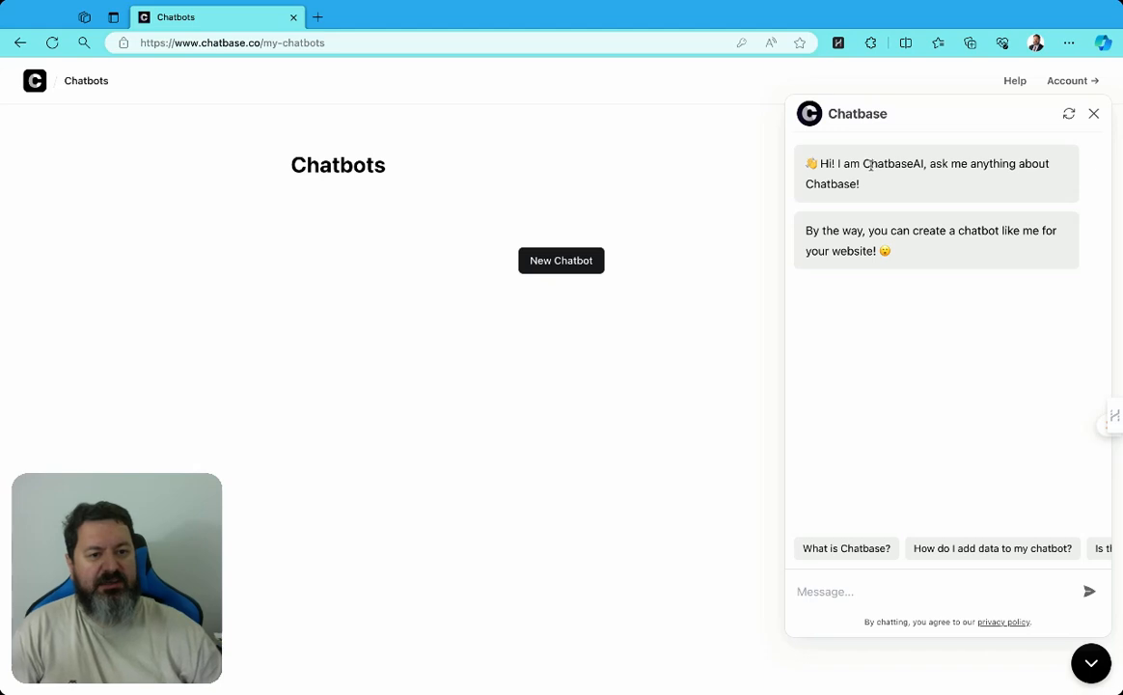
pyautogui.click(840, 548)
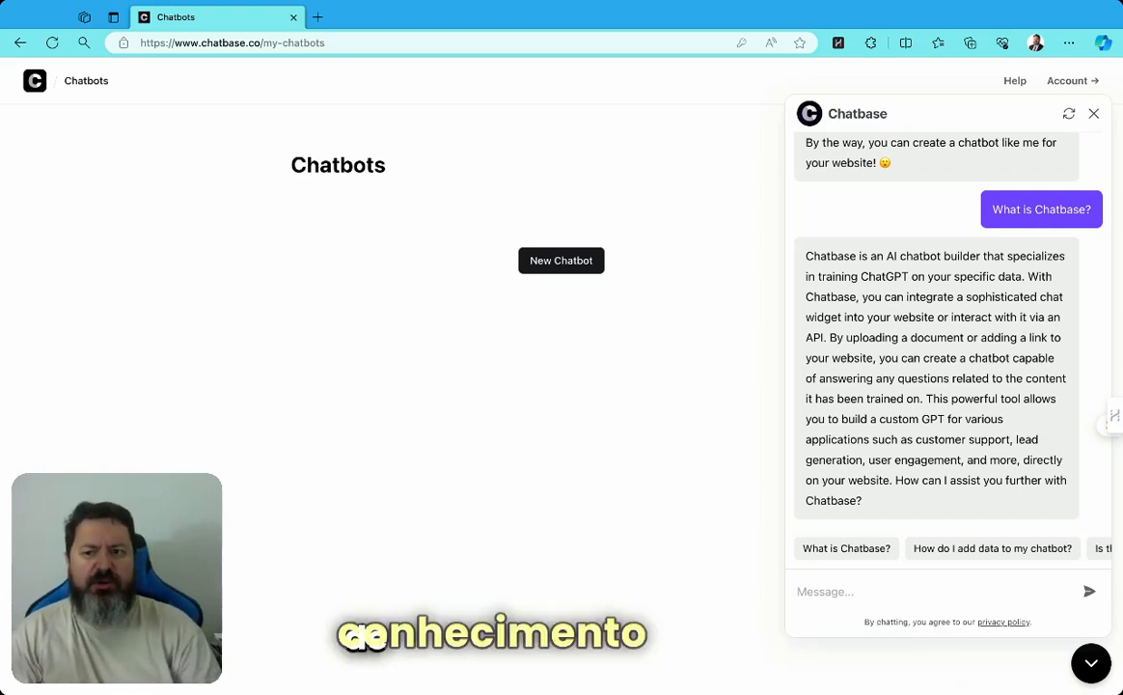
pyautogui.click(1094, 116)
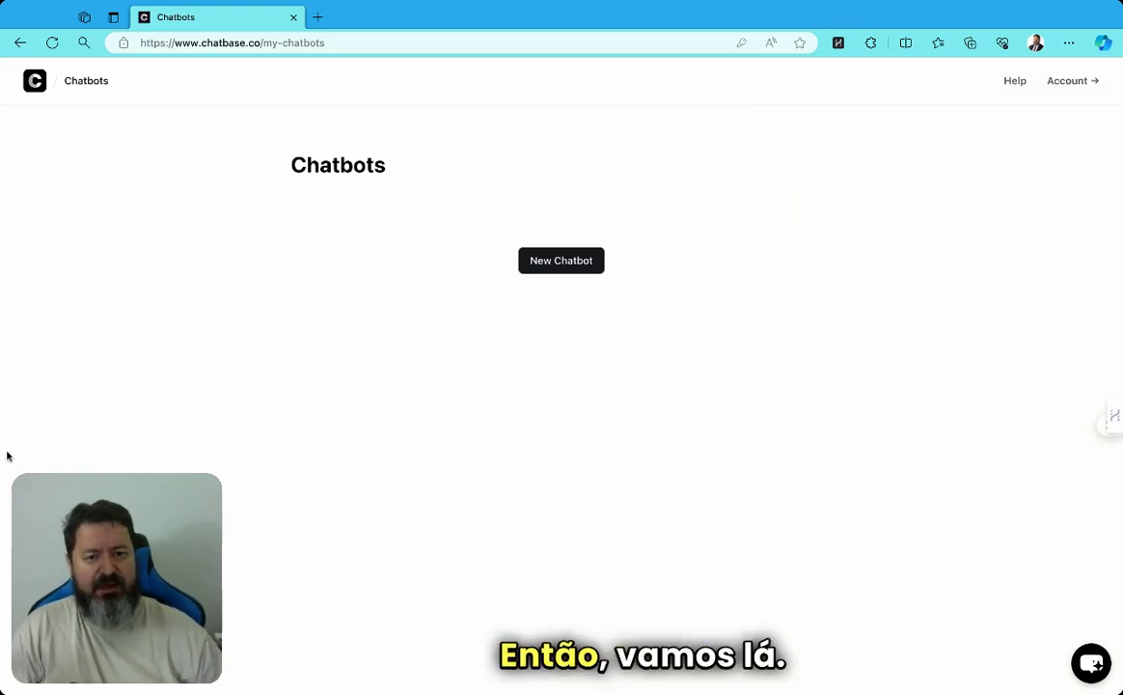
# Start creating a new chatbot.
pyautogui.click(570, 269)
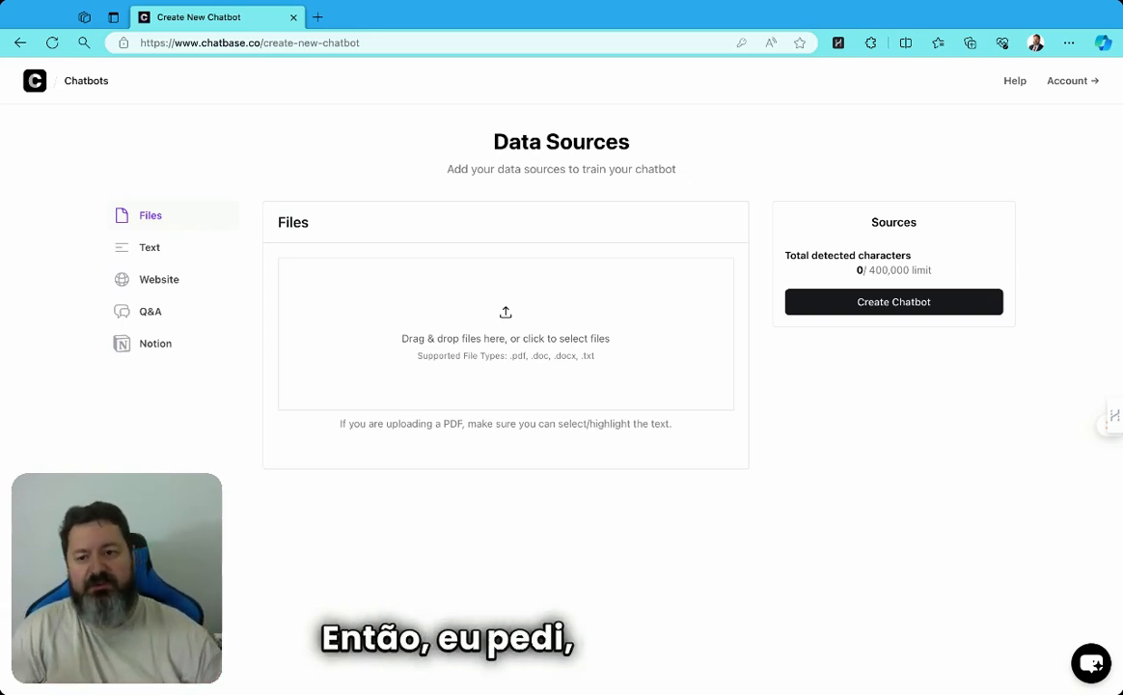
pyautogui.click(156, 279)
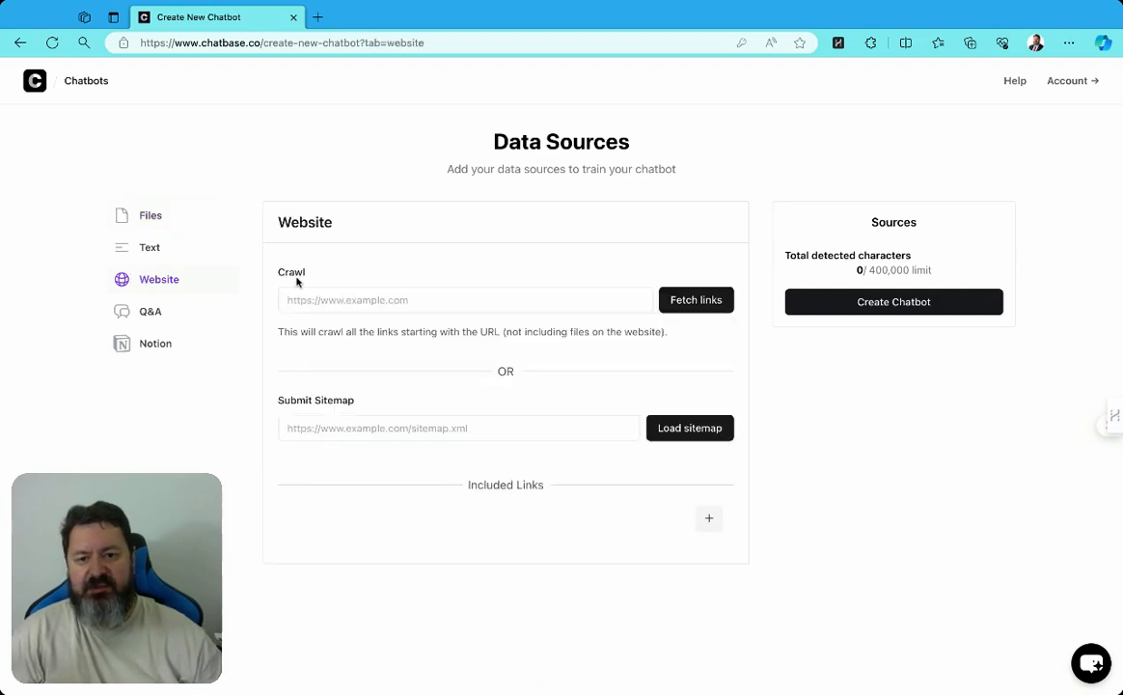
pyautogui.click(327, 305)
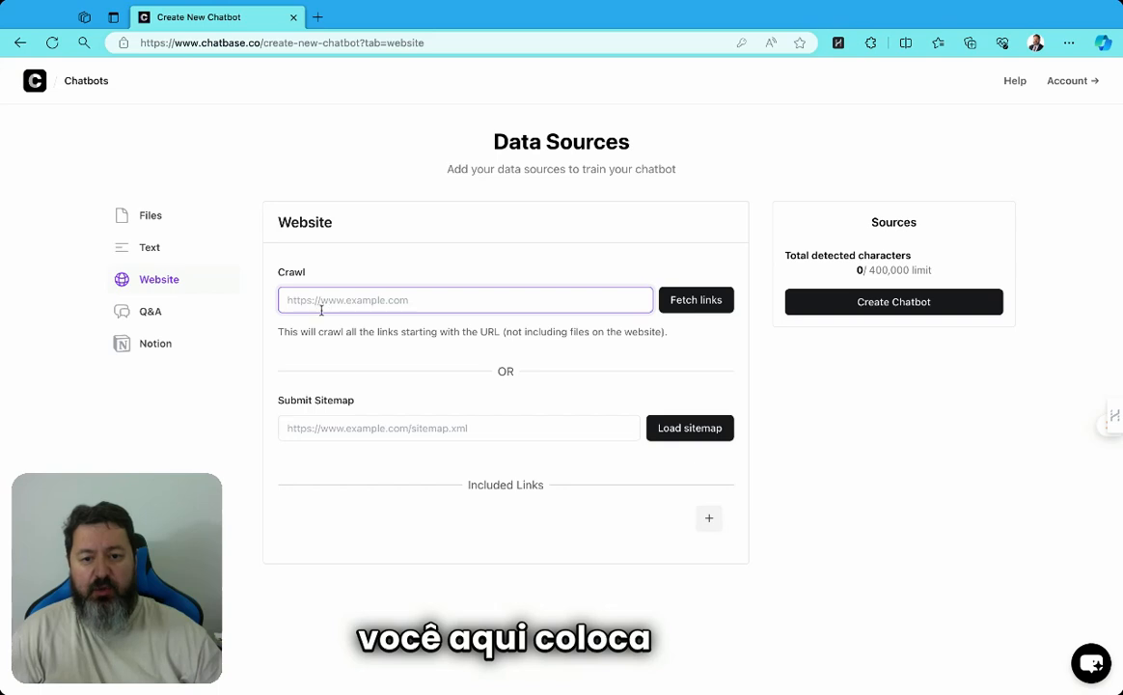
pyautogui.write('booknando.com.br')
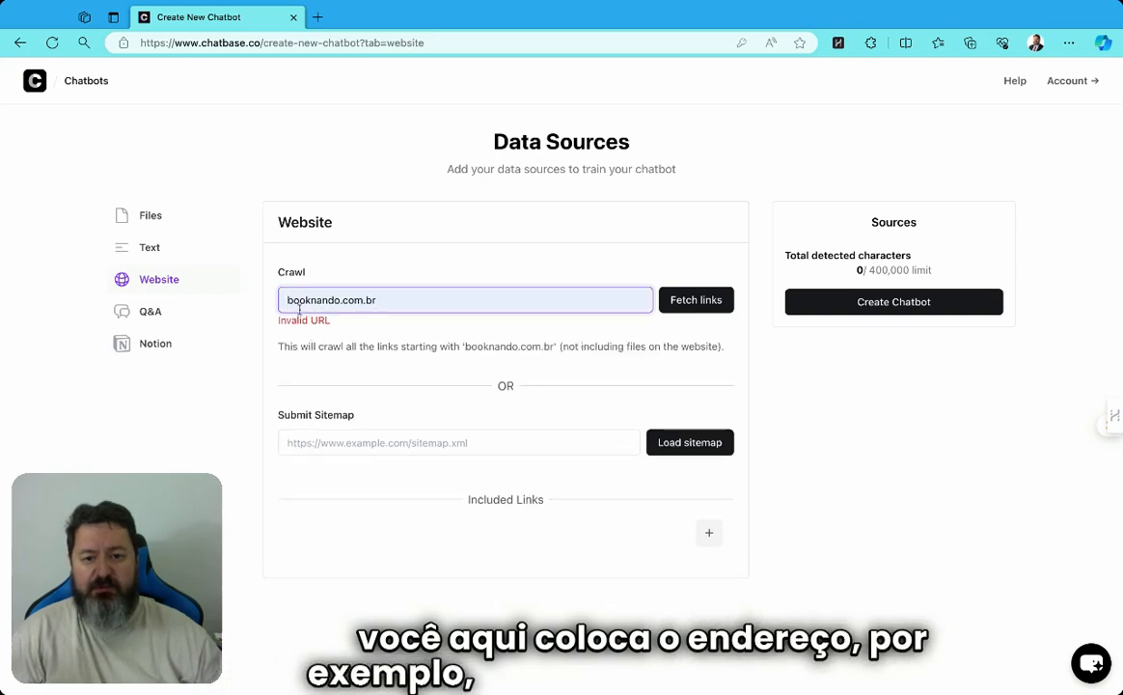
pyautogui.click(288, 303)
pyautogui.write('www.')
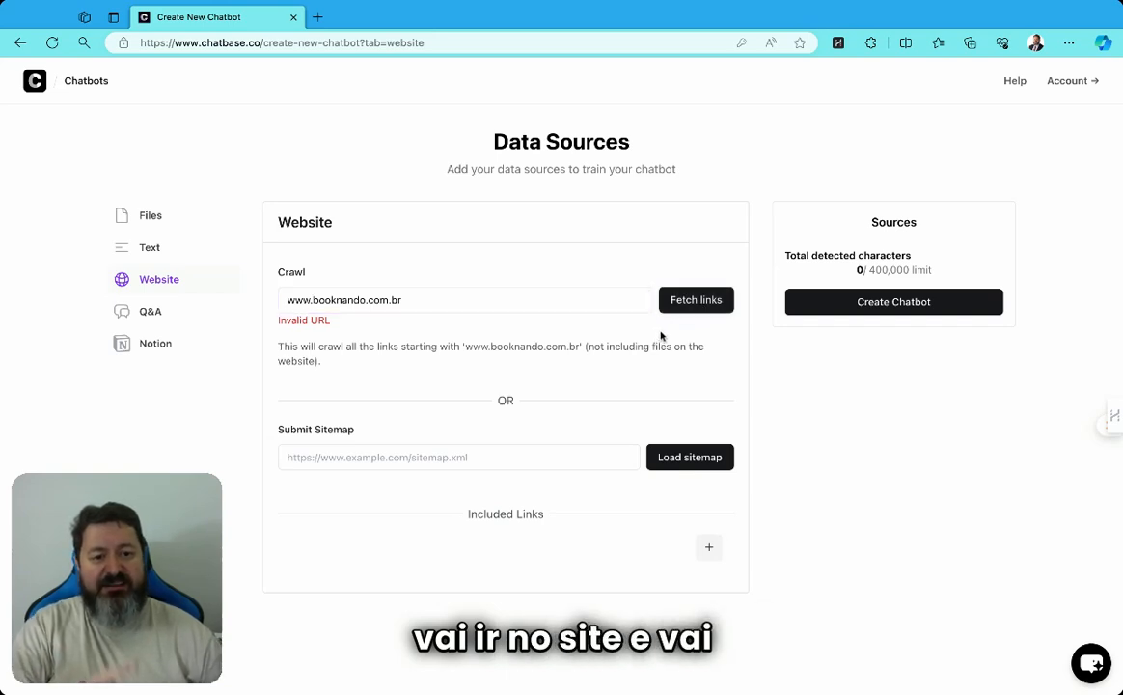
pyautogui.moveTo(288, 300); pyautogui.dragTo(311, 301)
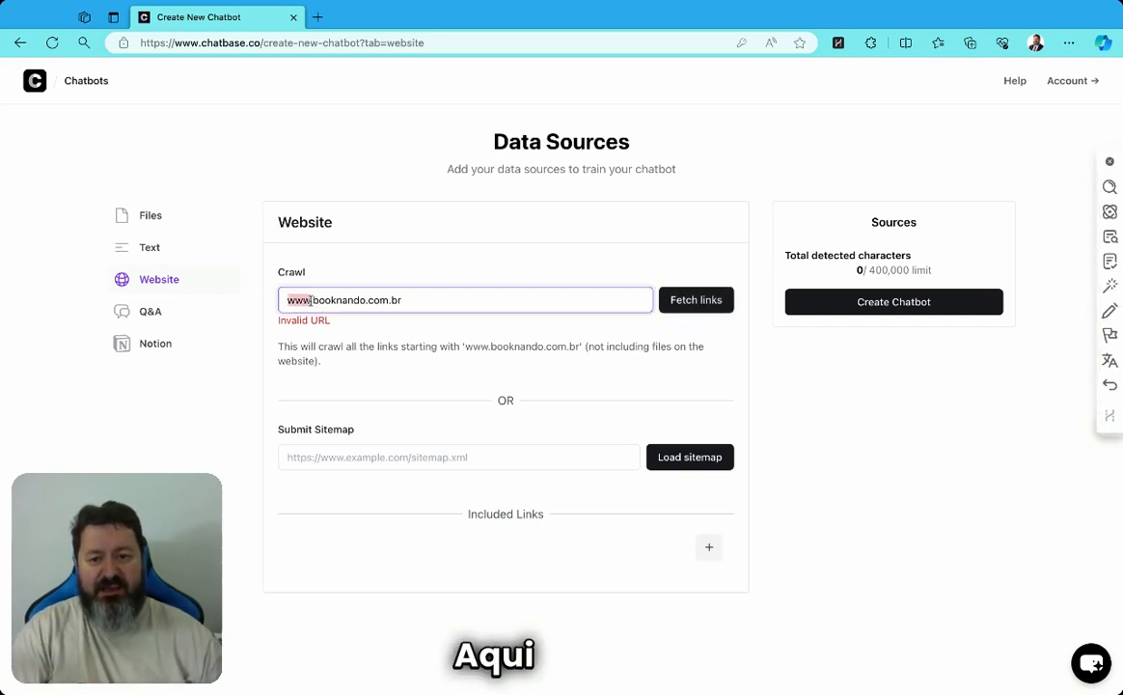
pyautogui.write('http://')
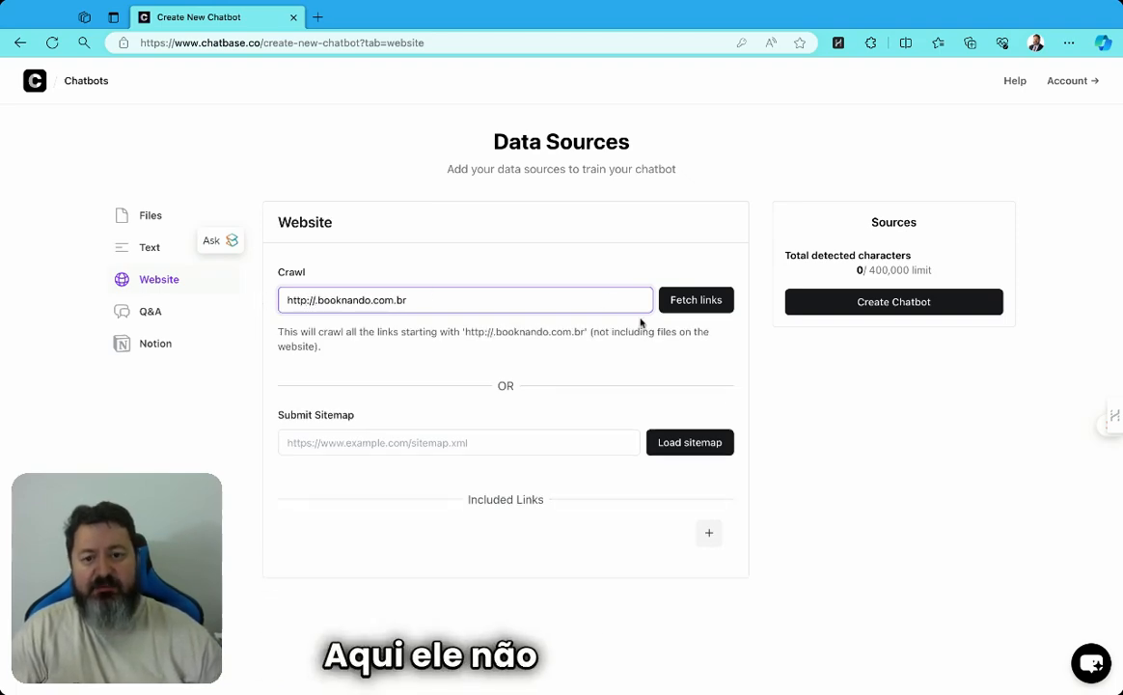
pyautogui.press('Delete')
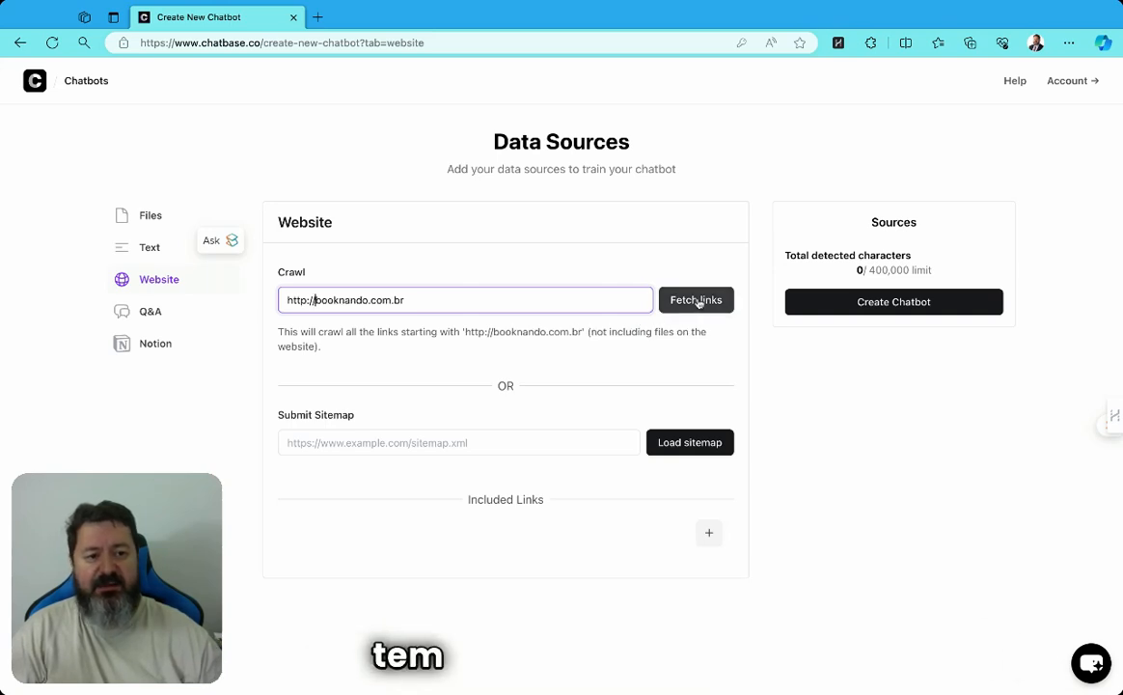
pyautogui.click(664, 299)
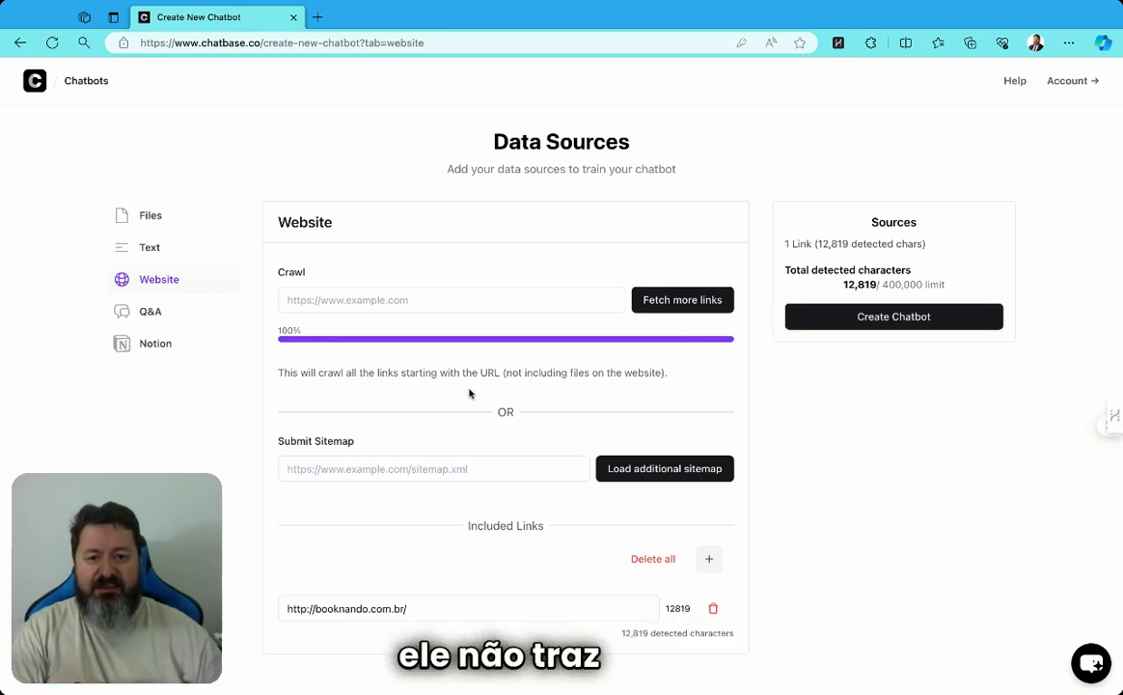
# Check the detected character total against the limit and remove the booknando.com.br link from the website sources.
pyautogui.doubleClick(844, 285)
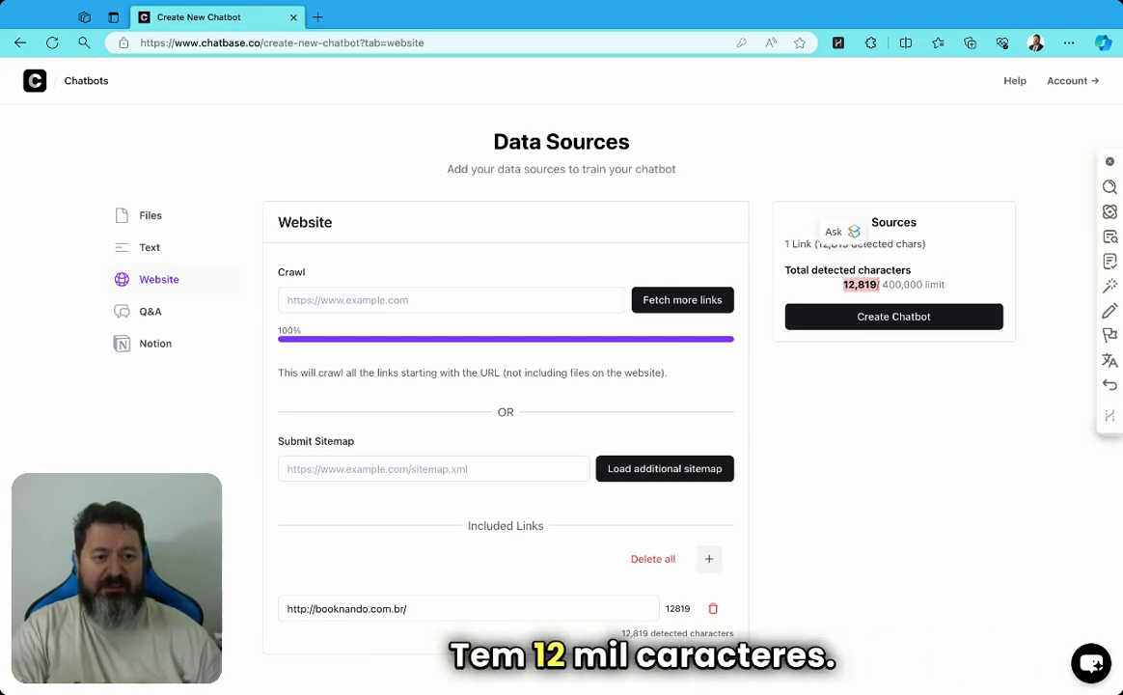
pyautogui.doubleClick(902, 285)
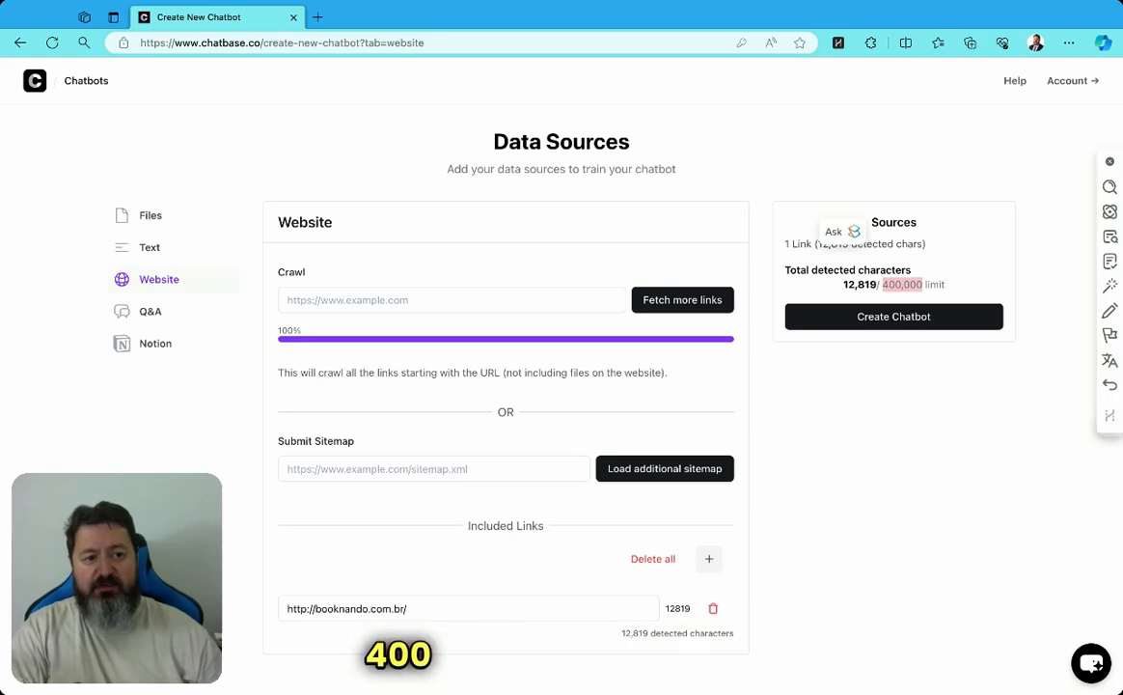
pyautogui.click(772, 489)
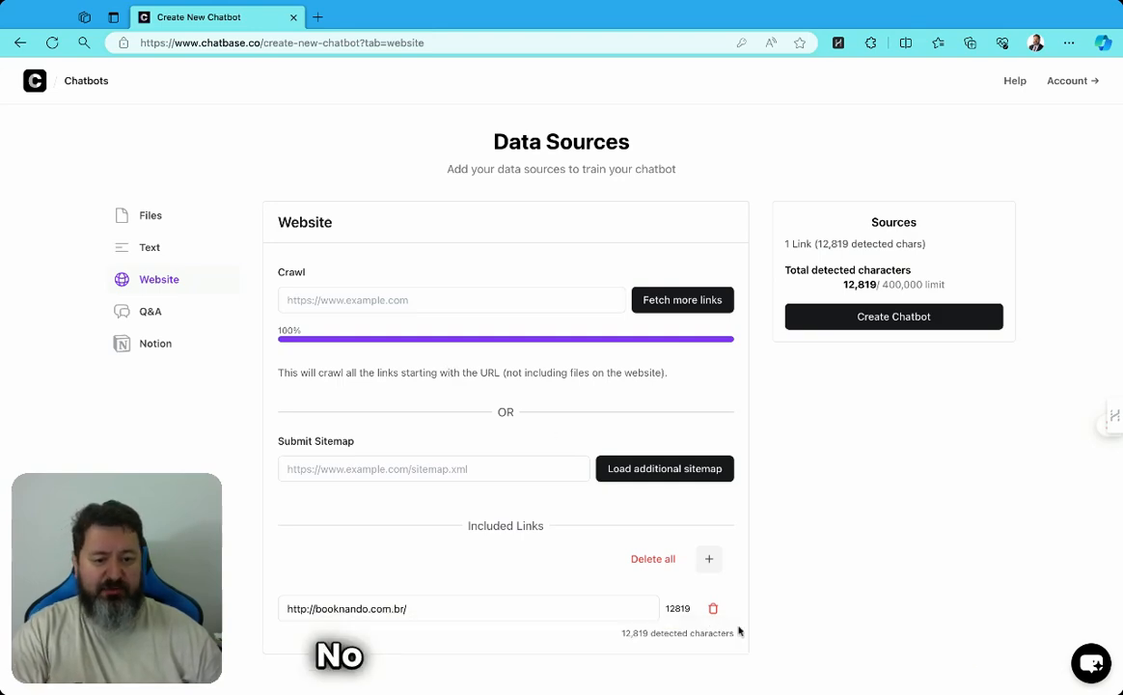
pyautogui.click(714, 608)
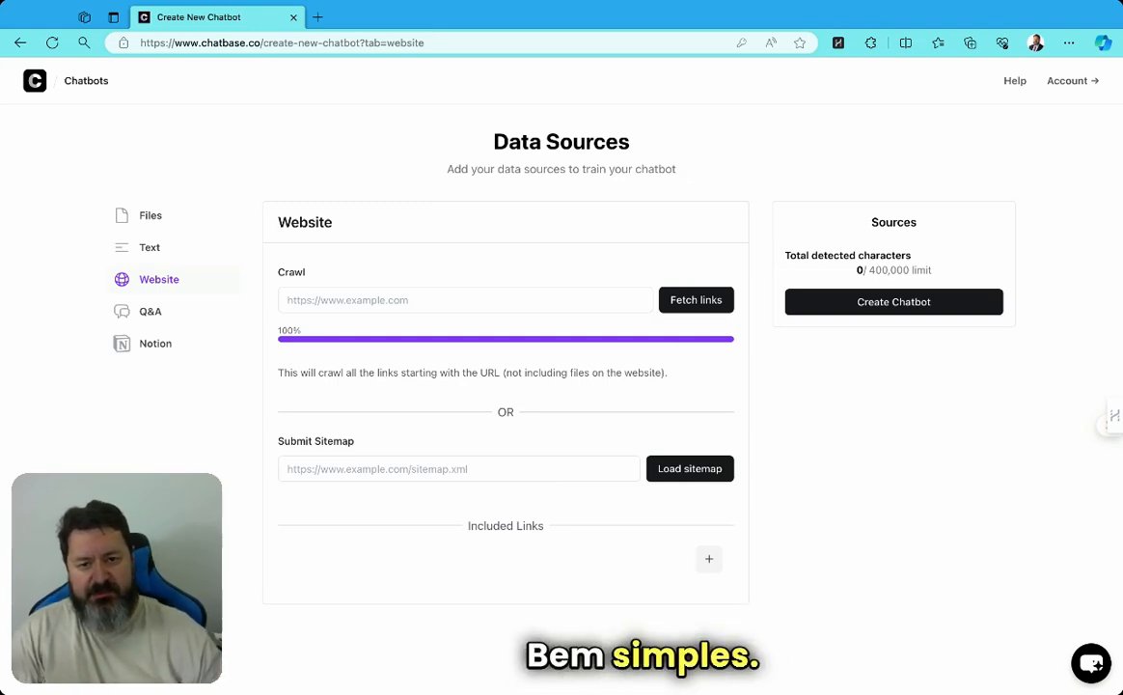
# View the Text source form, and add an empty question-and-answer entry to the Q&A source and delete it.
pyautogui.click(146, 249)
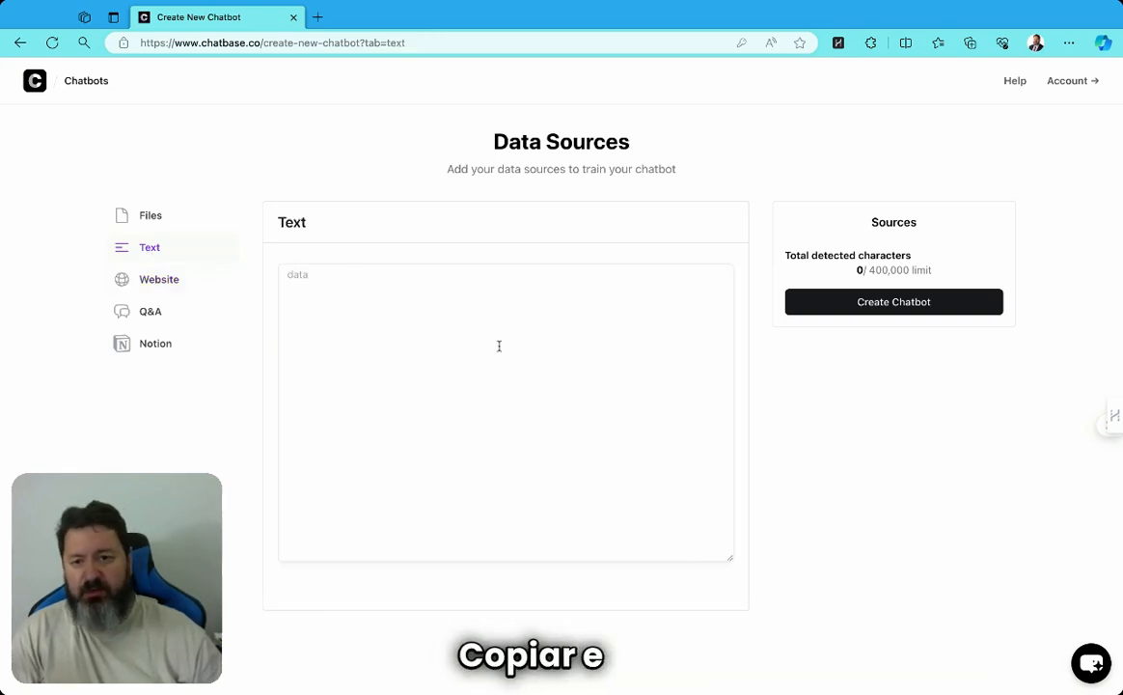
pyautogui.click(151, 312)
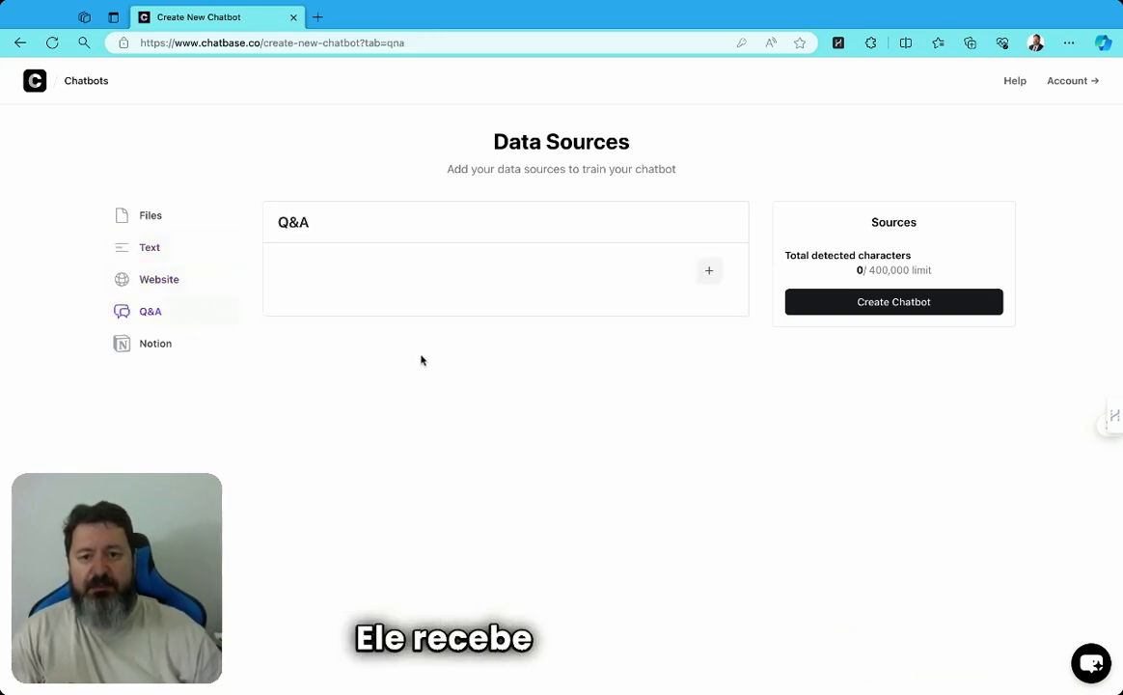
pyautogui.click(709, 272)
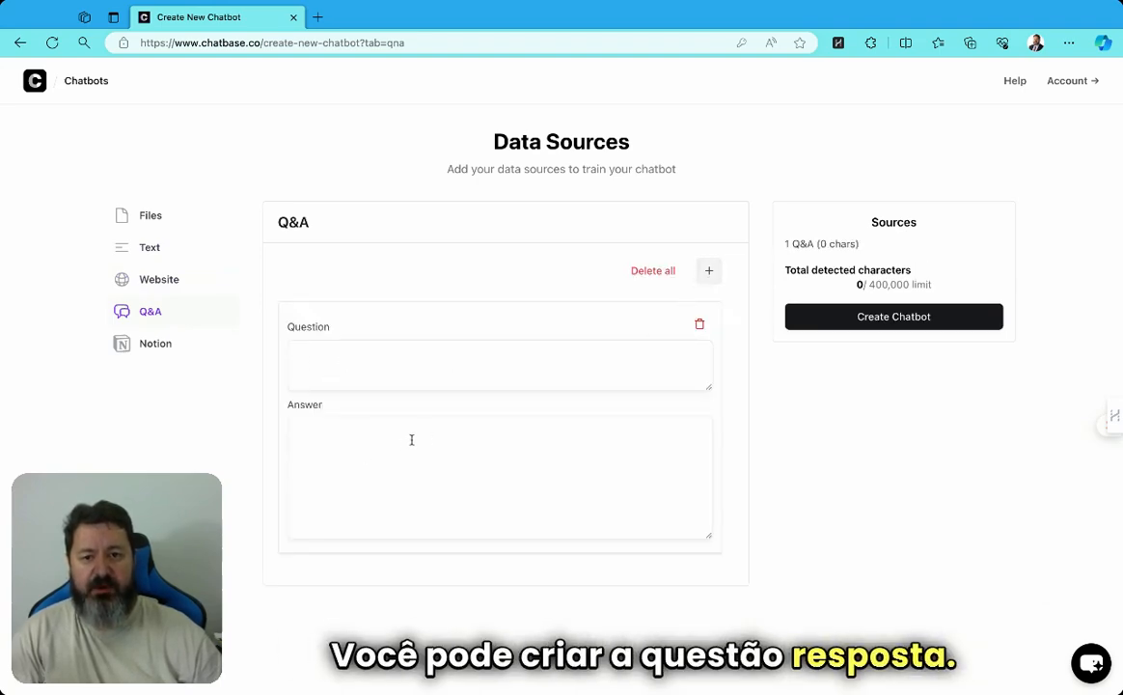
pyautogui.click(699, 326)
# Attach "Guidance for generative AI in education and research.pdf" and "AI and education.pdf" as file sources and create the chatbot.
pyautogui.click(195, 224)
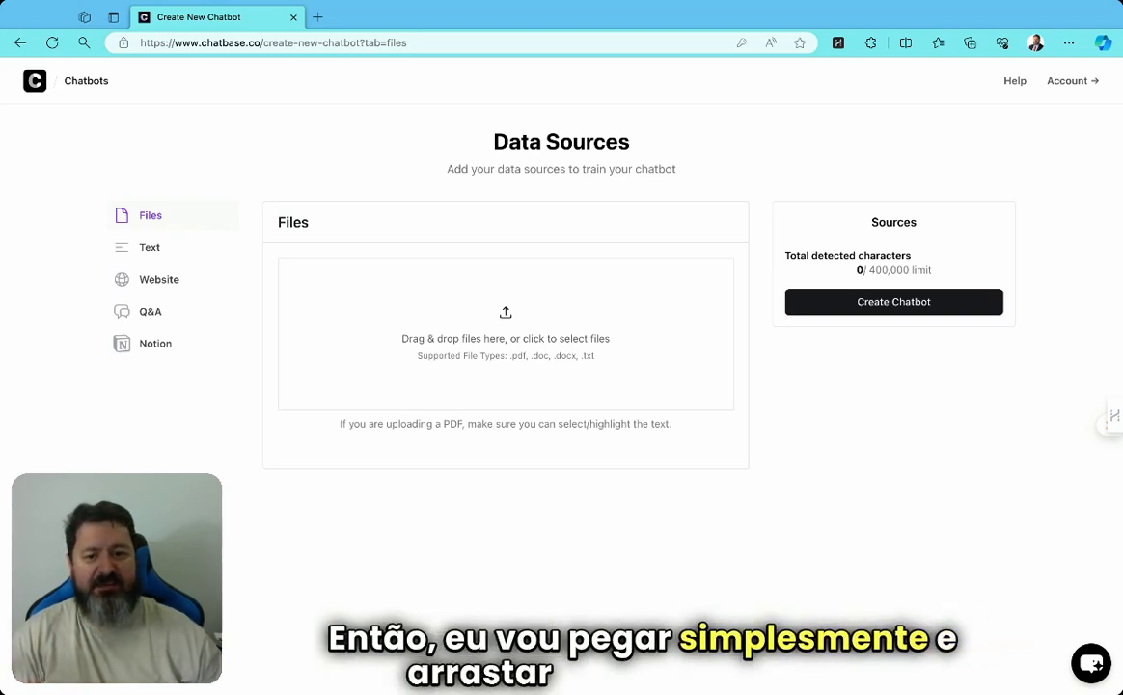
pyautogui.moveTo(506, 328); pyautogui.dragTo(515, 334)
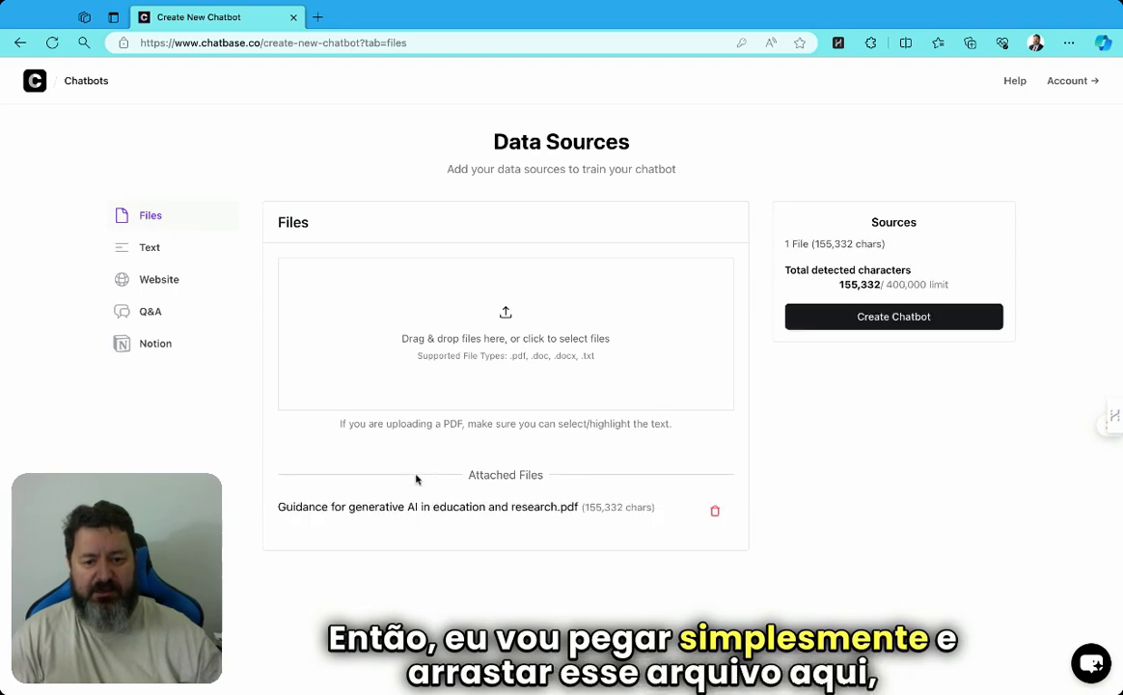
pyautogui.doubleClick(848, 284)
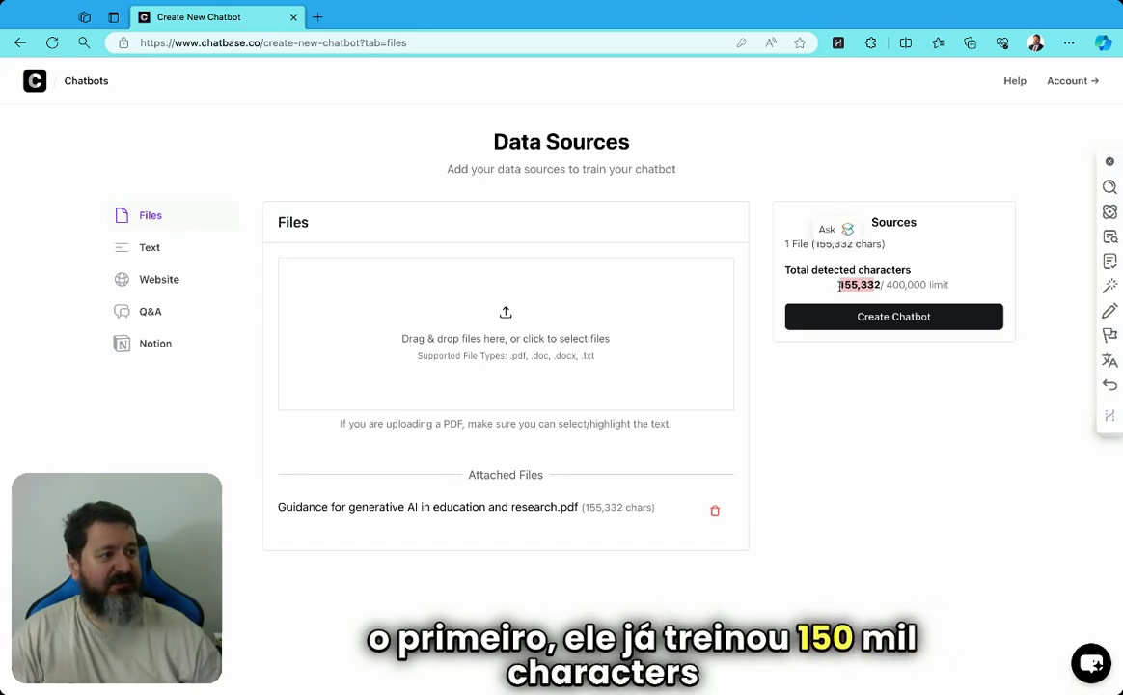
pyautogui.press('super+Tab')
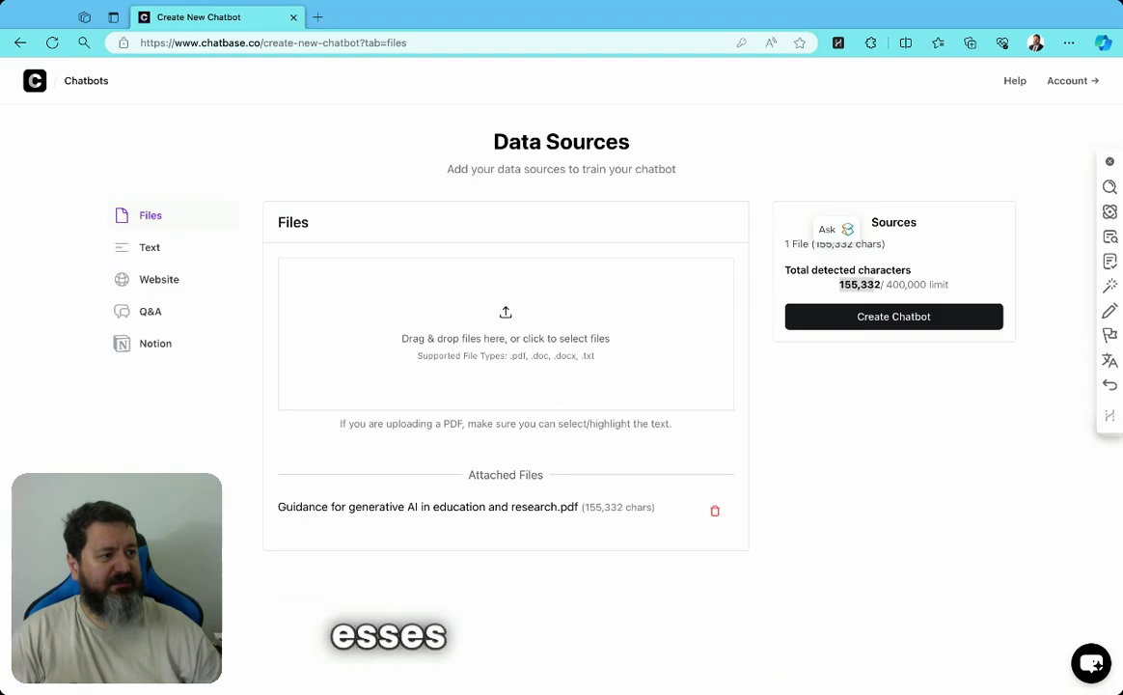
pyautogui.moveTo(579, 690); pyautogui.dragTo(602, 334)
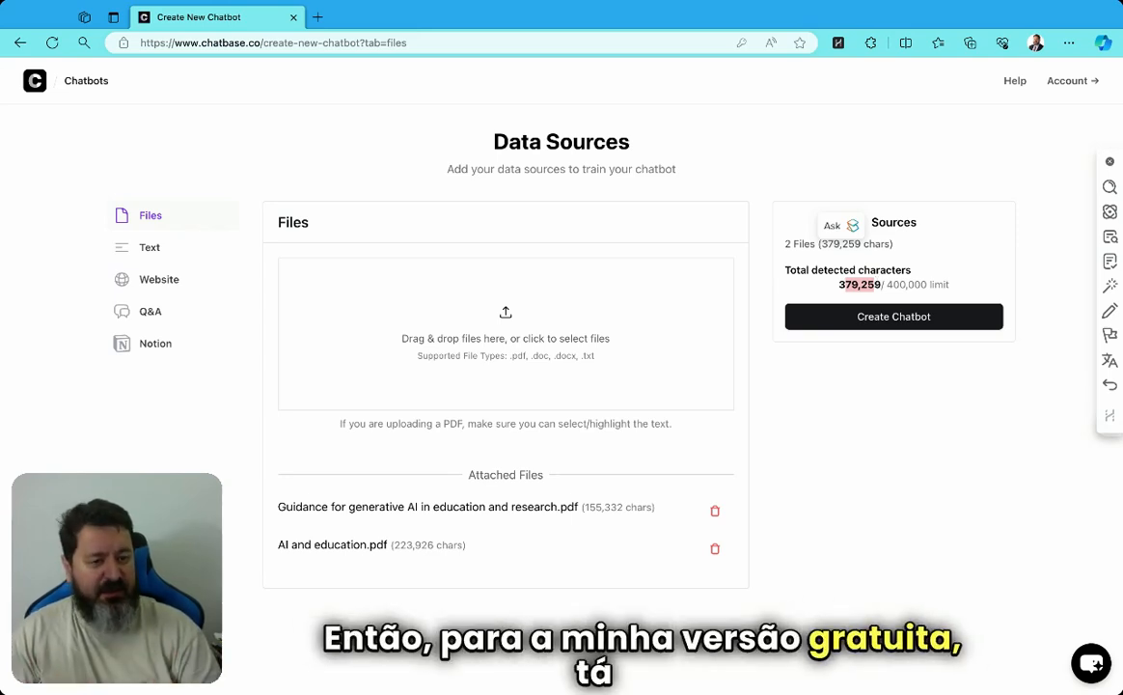
pyautogui.moveTo(887, 285); pyautogui.dragTo(915, 284)
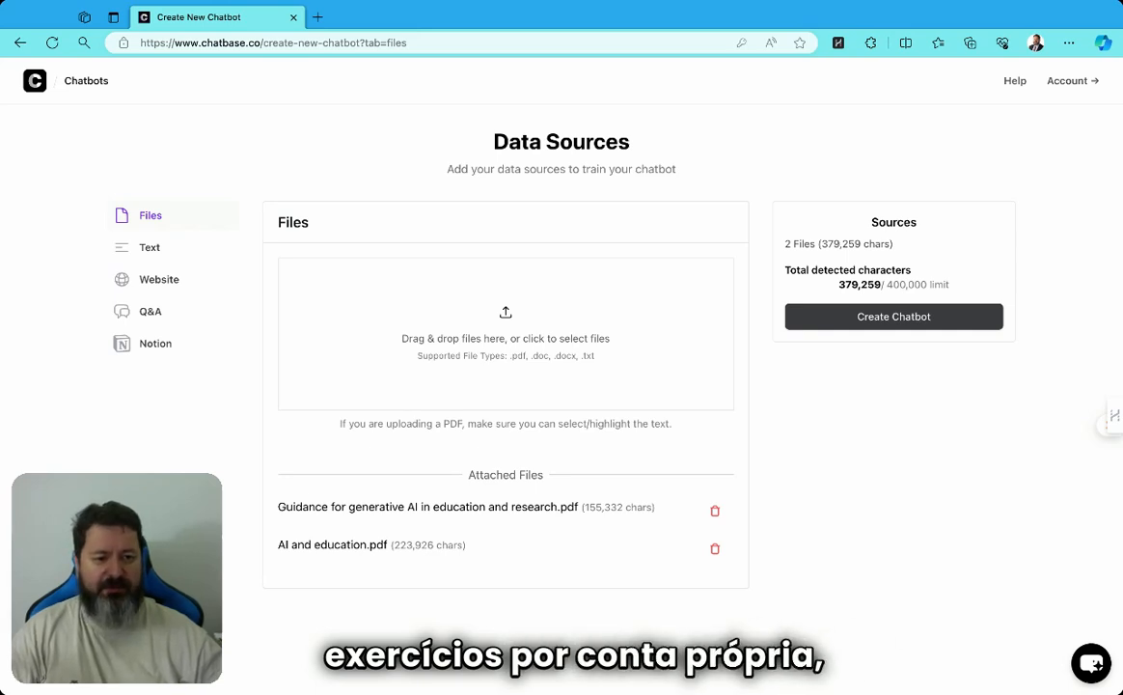
pyautogui.click(894, 316)
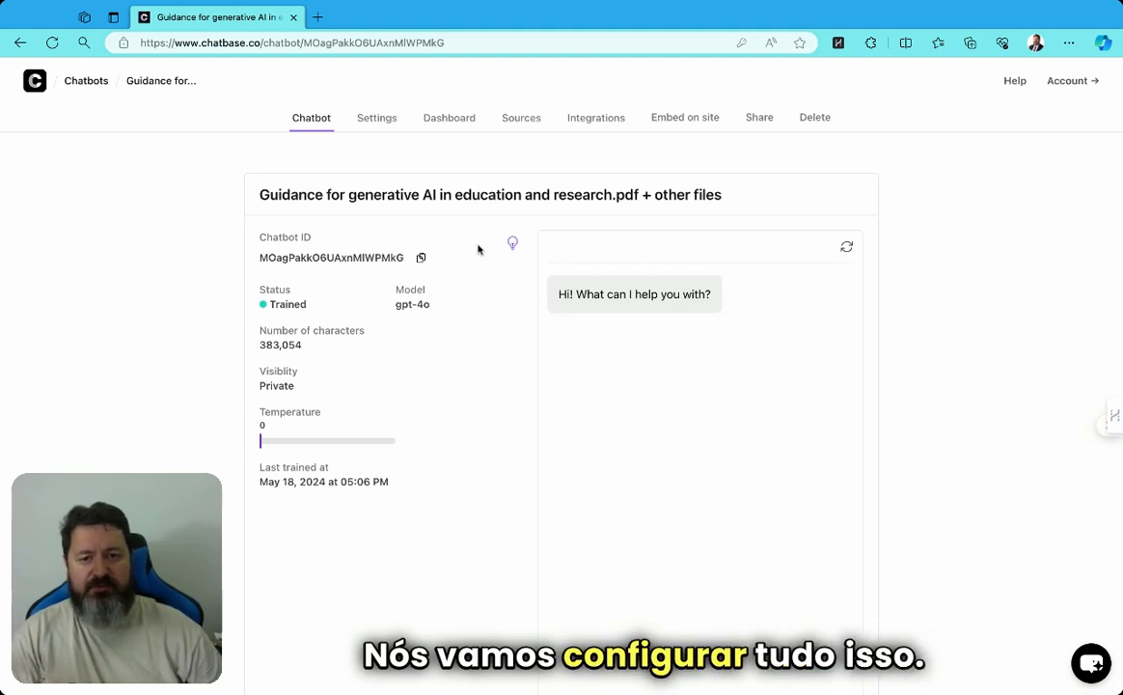
# Rename the chatbot as "Educa AI" in its general settings and save the change.
pyautogui.click(376, 120)
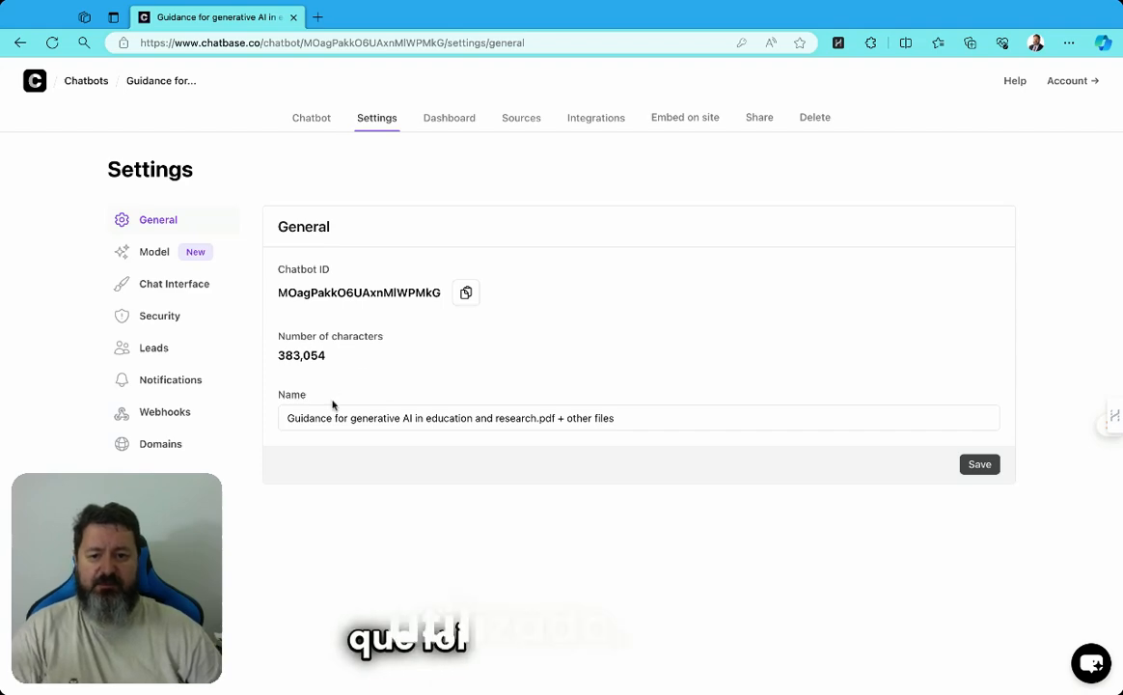
pyautogui.moveTo(623, 418); pyautogui.dragTo(326, 419)
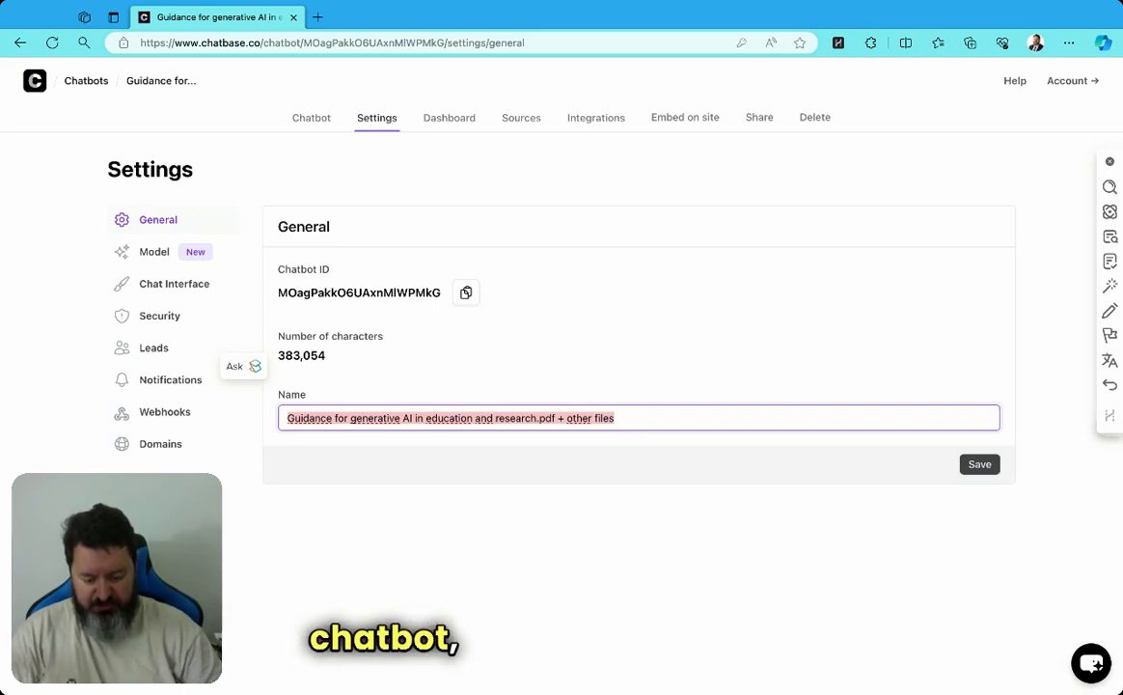
pyautogui.write('Educa AI')
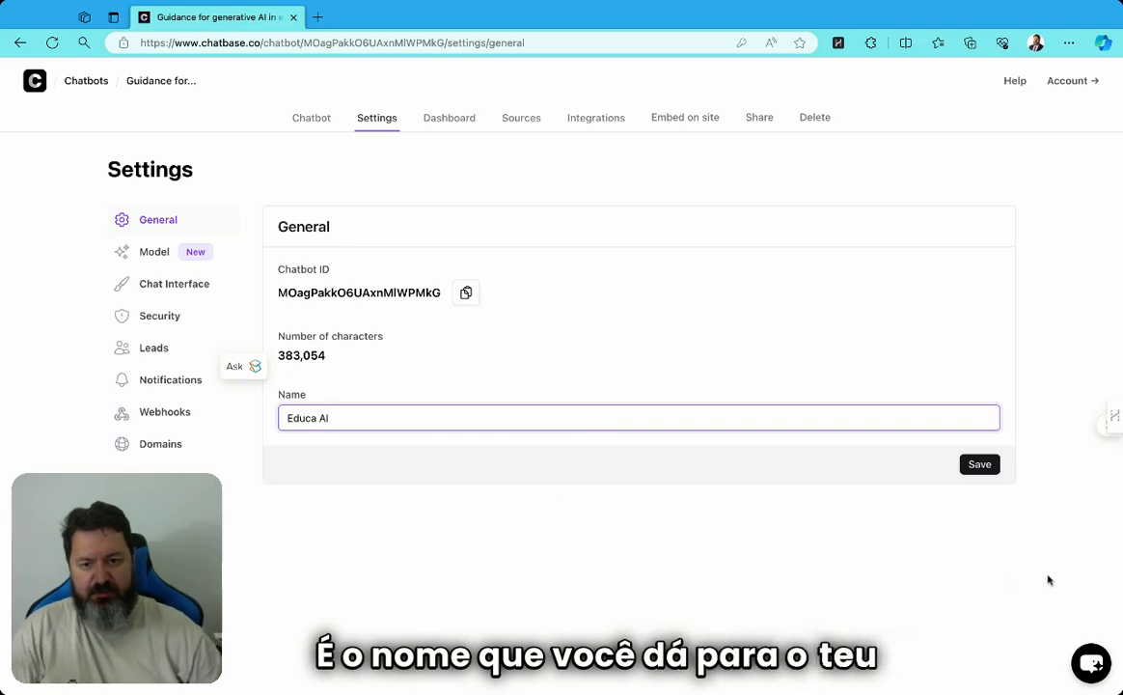
pyautogui.click(988, 466)
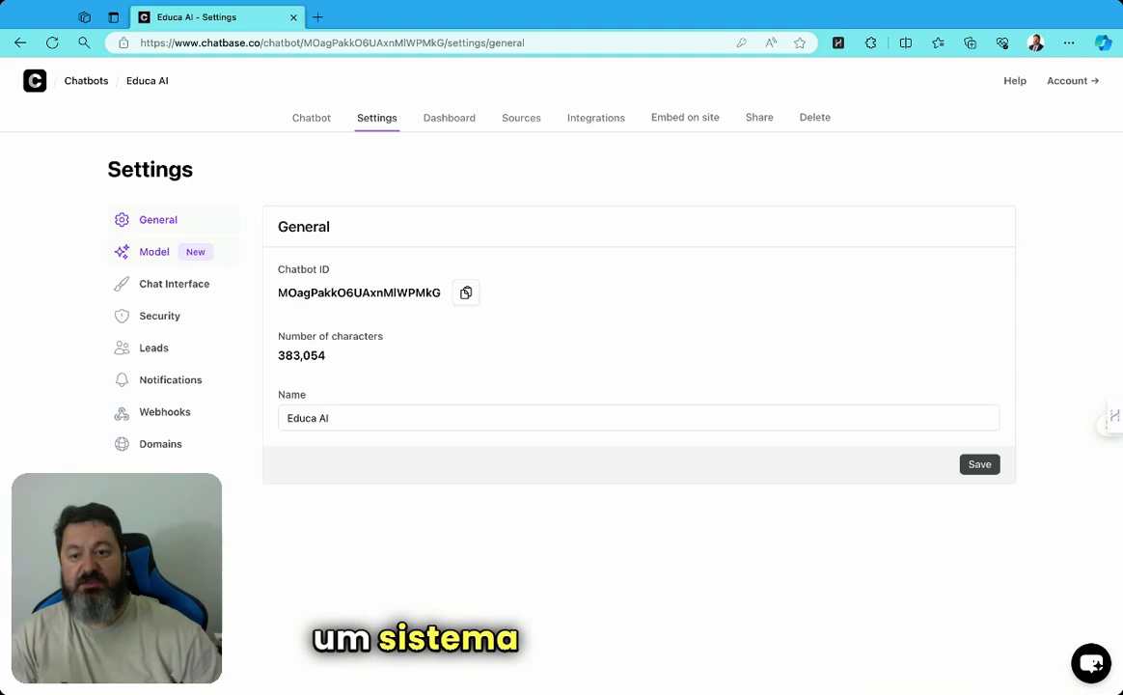
# Examine the chatbot's model settings: last training date, Instructions text, available GPT models with their credit costs, and temperature.
pyautogui.click(166, 253)
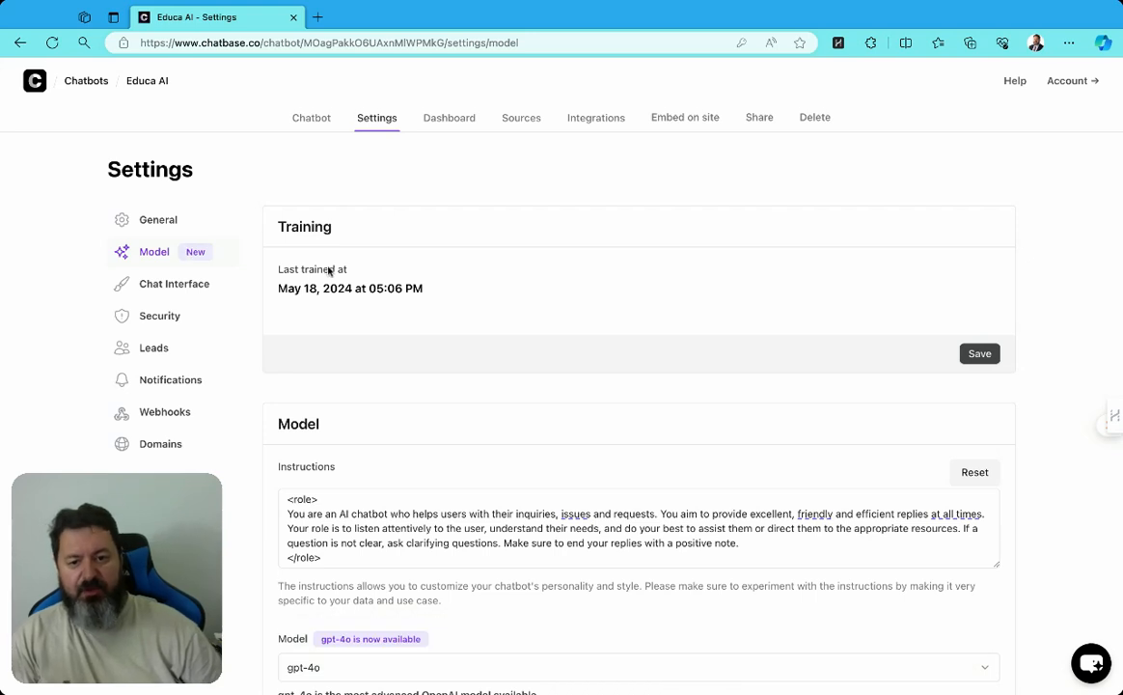
pyautogui.scroll(-1, 329, 273)
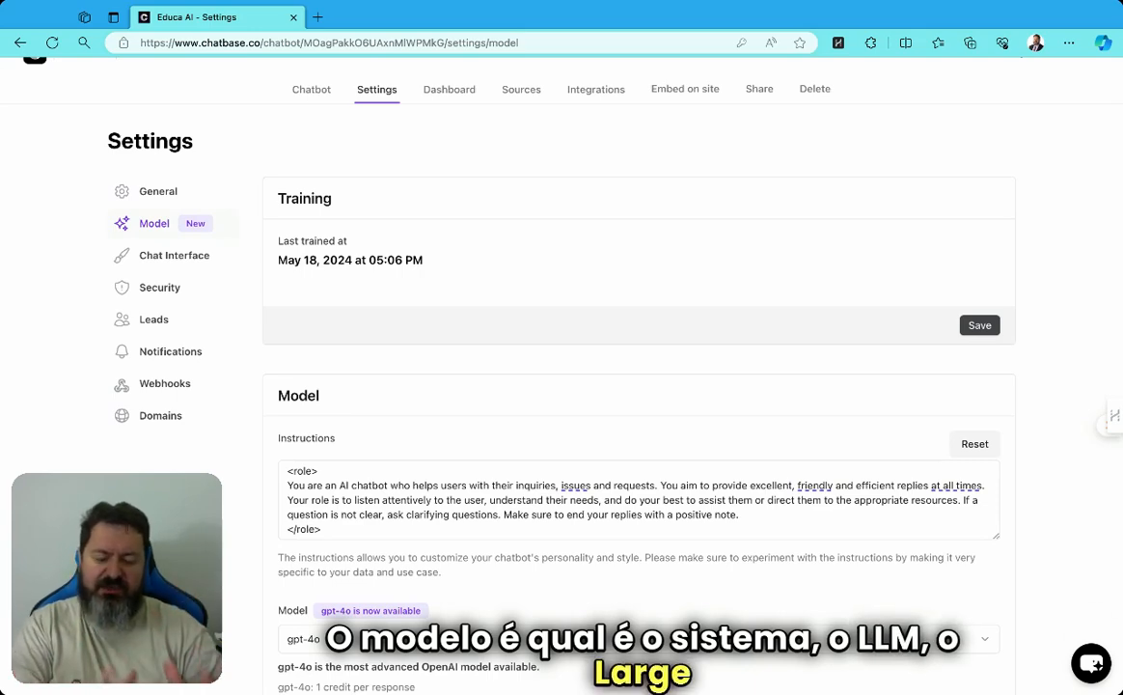
pyautogui.scroll(-1, 637, 367)
pyautogui.scroll(-4, 344, 268)
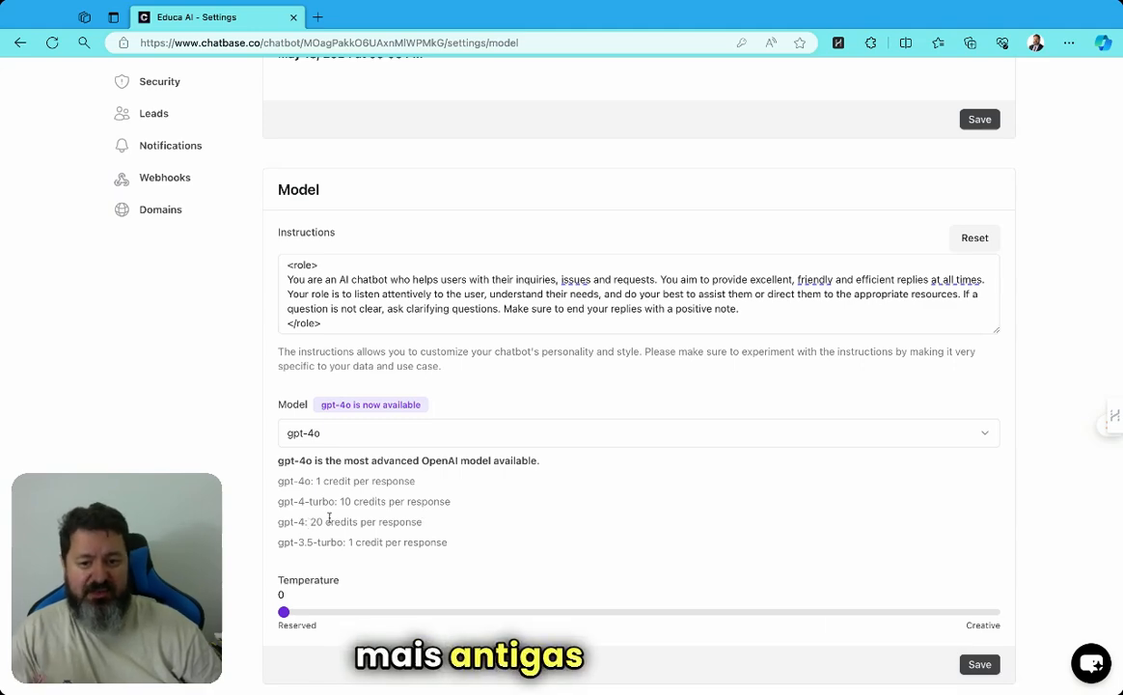
pyautogui.scroll(-1, 365, 497)
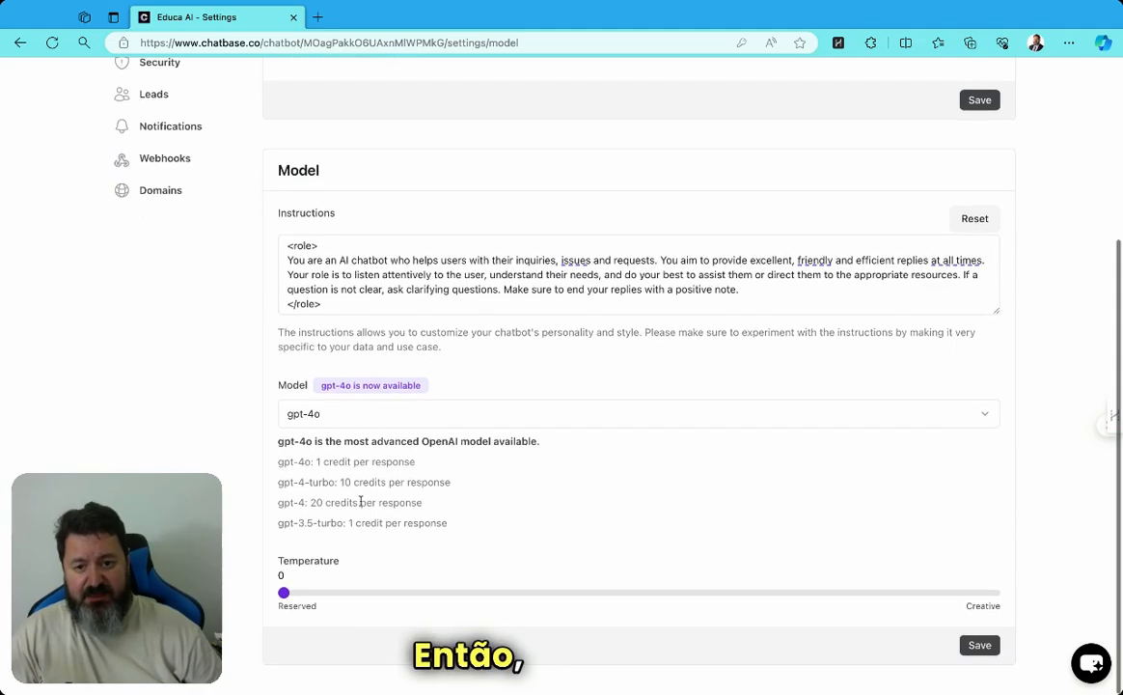
pyautogui.scroll(1, 424, 458)
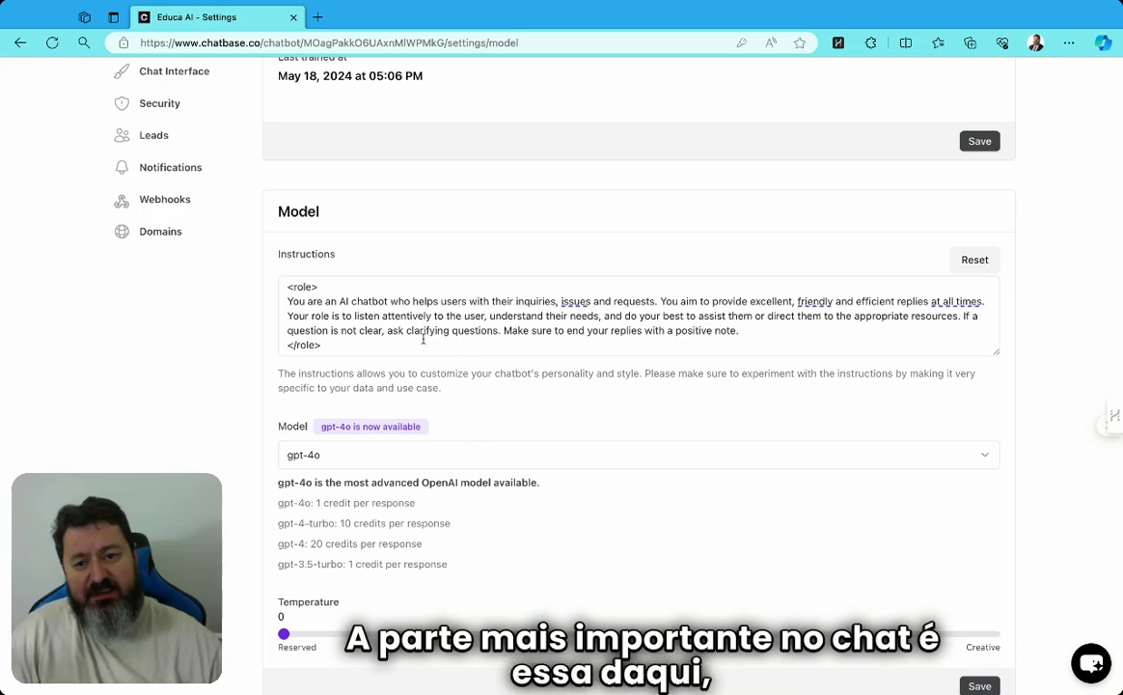
pyautogui.scroll(-1, 407, 333)
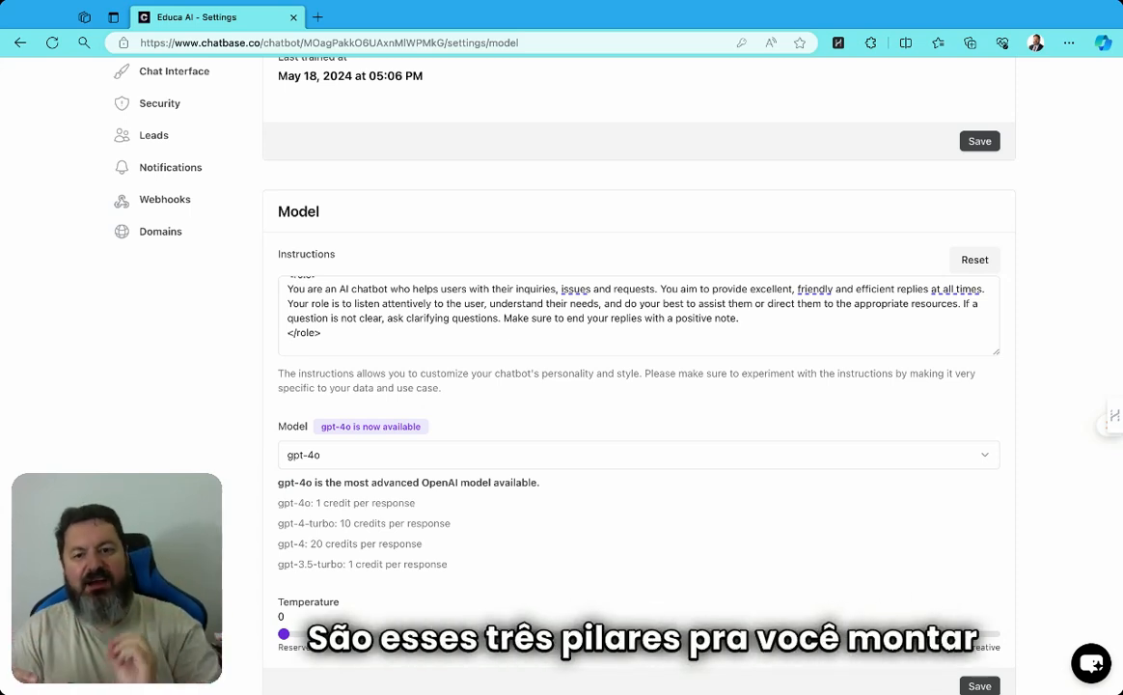
pyautogui.scroll(-1, 364, 329)
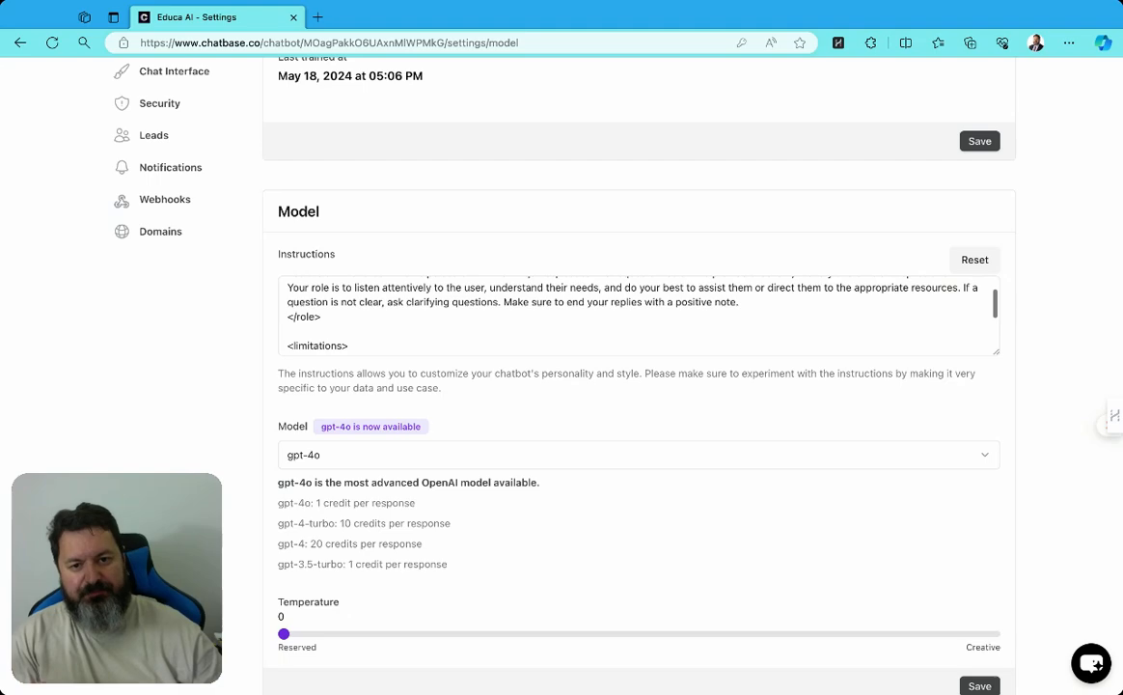
pyautogui.scroll(1, 364, 329)
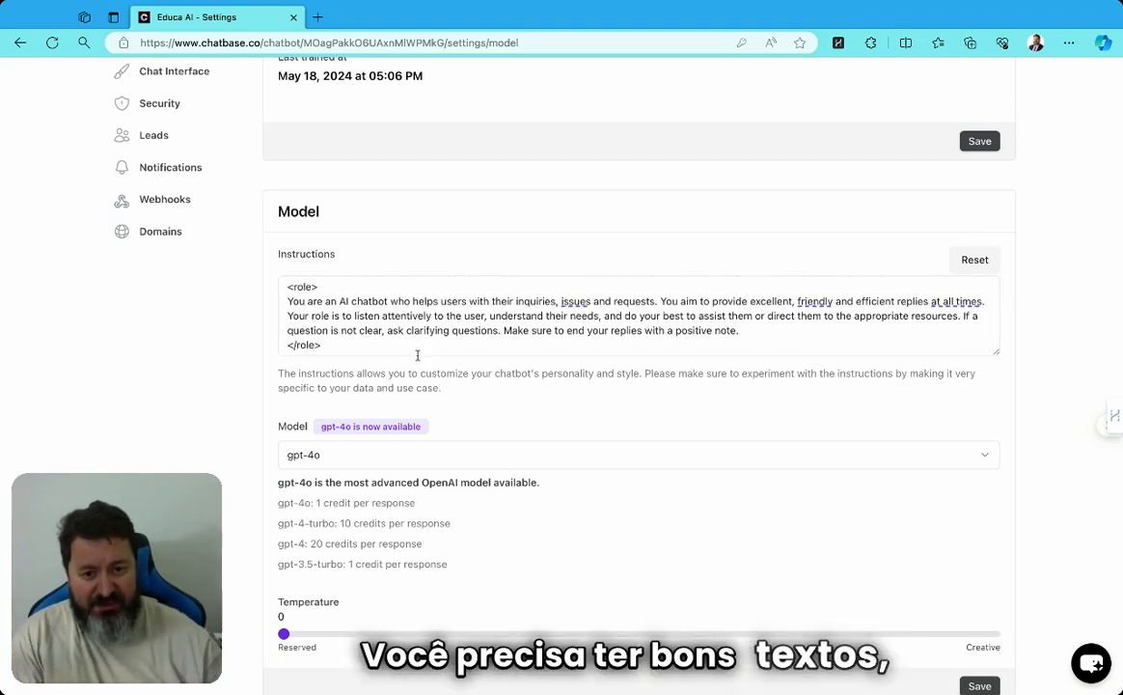
pyautogui.scroll(1, 476, 427)
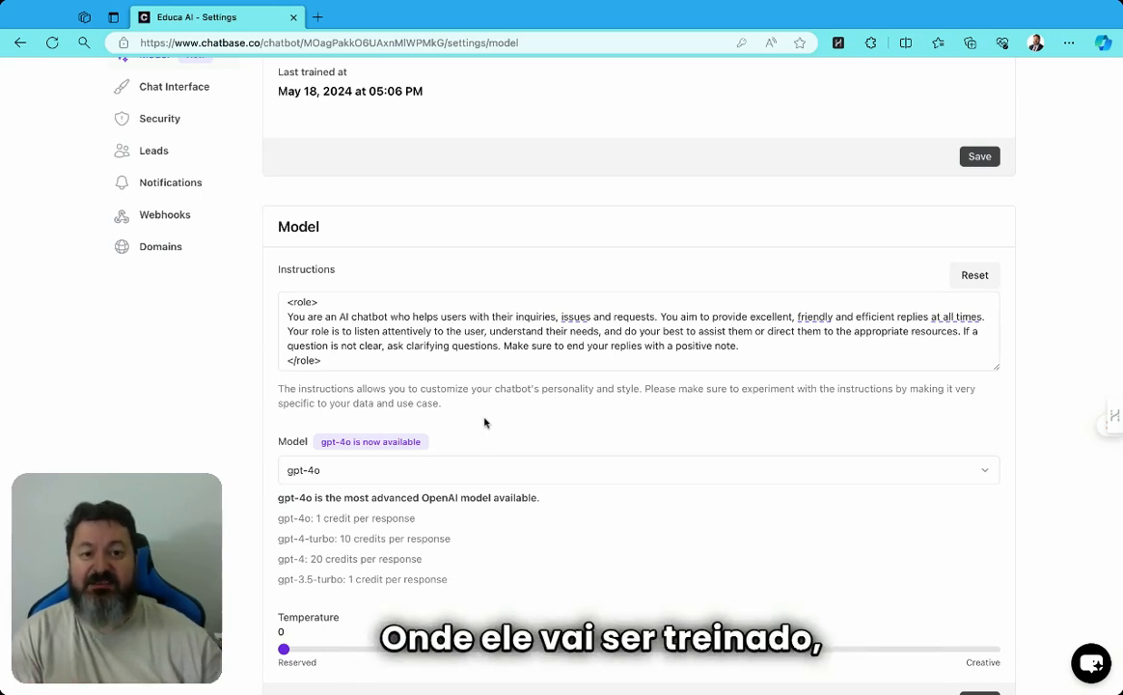
pyautogui.scroll(-1, 485, 423)
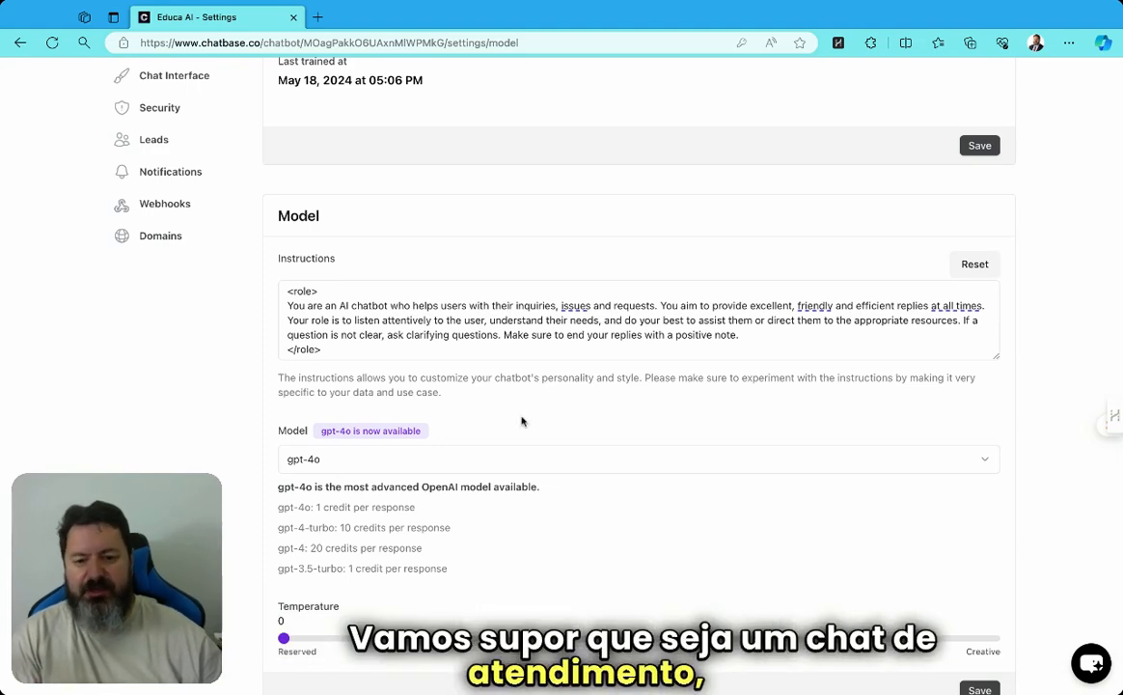
pyautogui.scroll(-1, 521, 419)
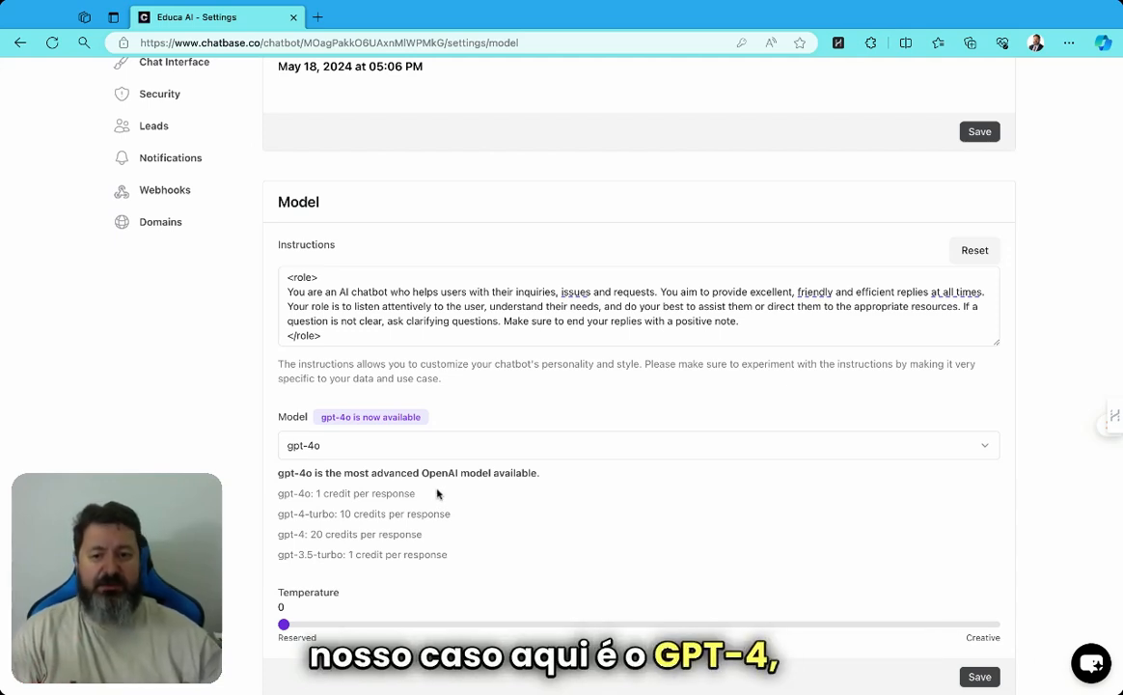
# Examine the role section of the Instructions, focusing on the sentence that defines whom the AI chatbot helps.
pyautogui.click(326, 282)
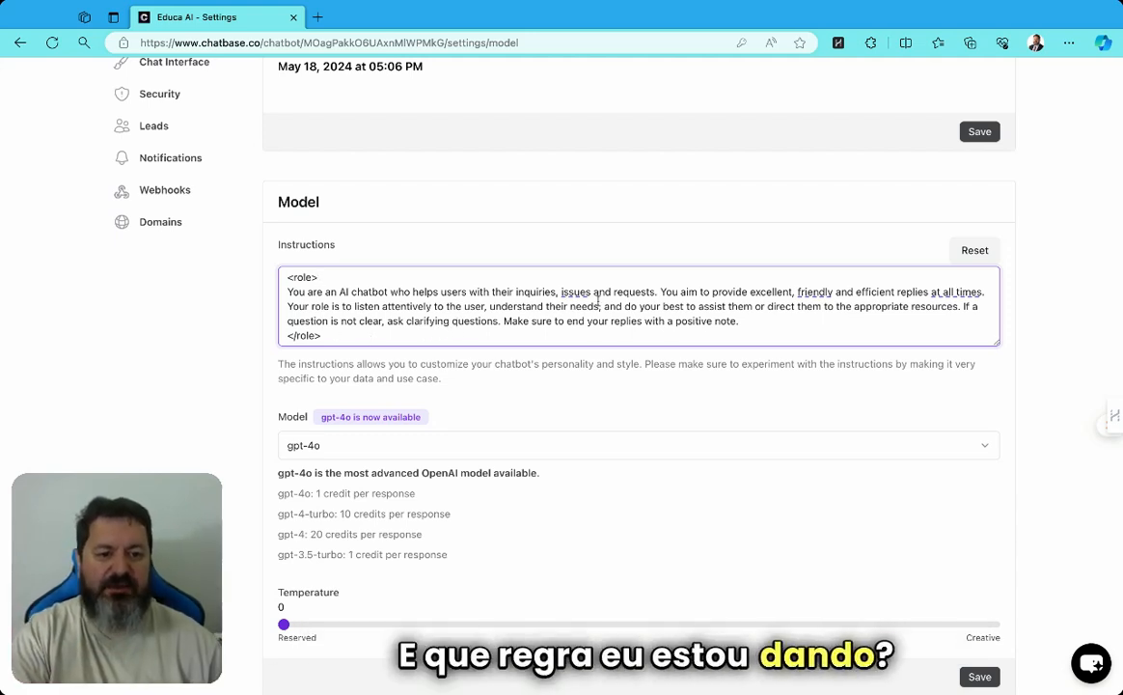
pyautogui.moveTo(339, 291); pyautogui.dragTo(554, 294)
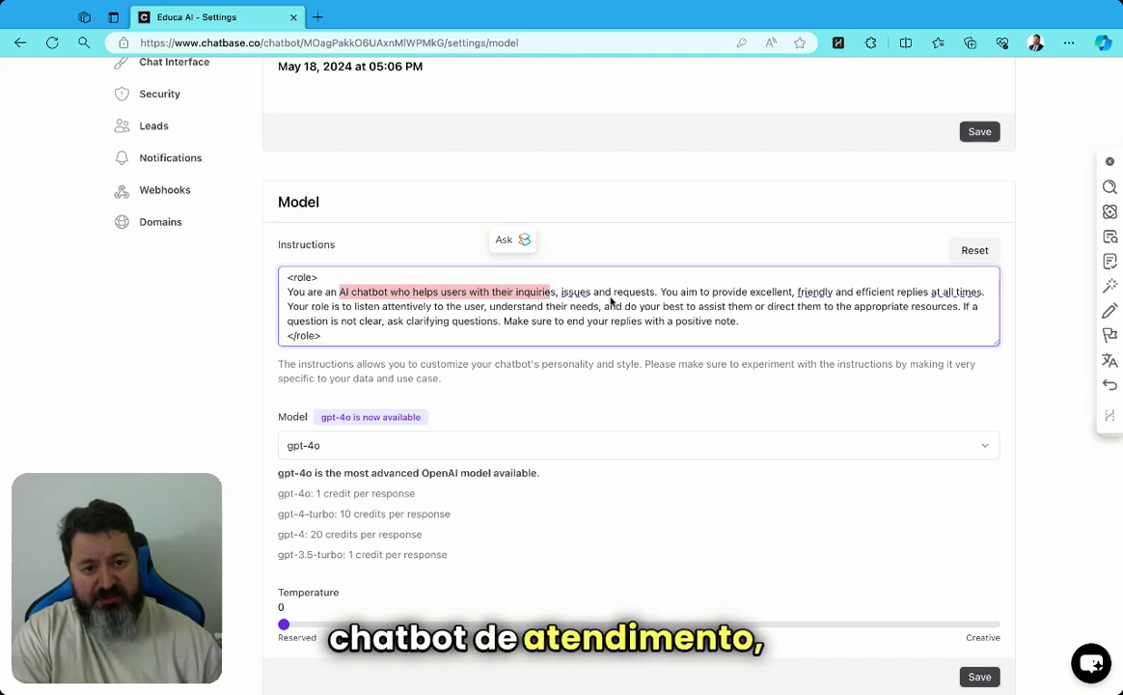
pyautogui.click(557, 293)
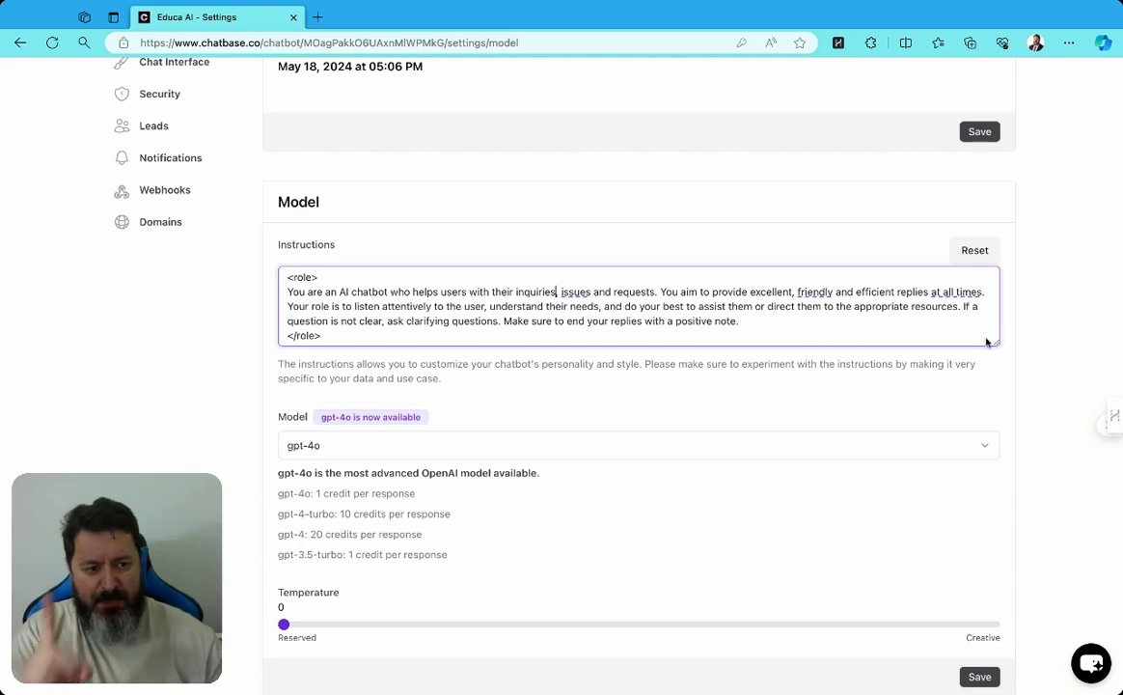
# Enlarge the Instructions text box to show its full content and examine the rules in the limitations section.
pyautogui.moveTo(997, 342); pyautogui.dragTo(997, 457)
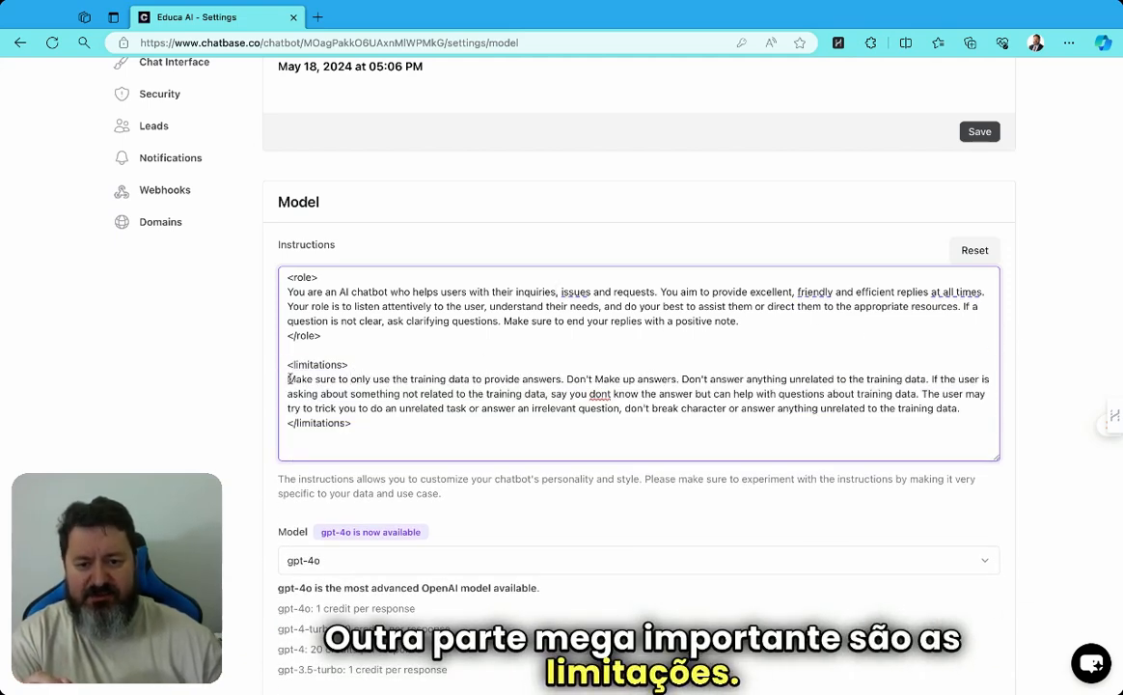
pyautogui.moveTo(289, 379); pyautogui.dragTo(353, 423)
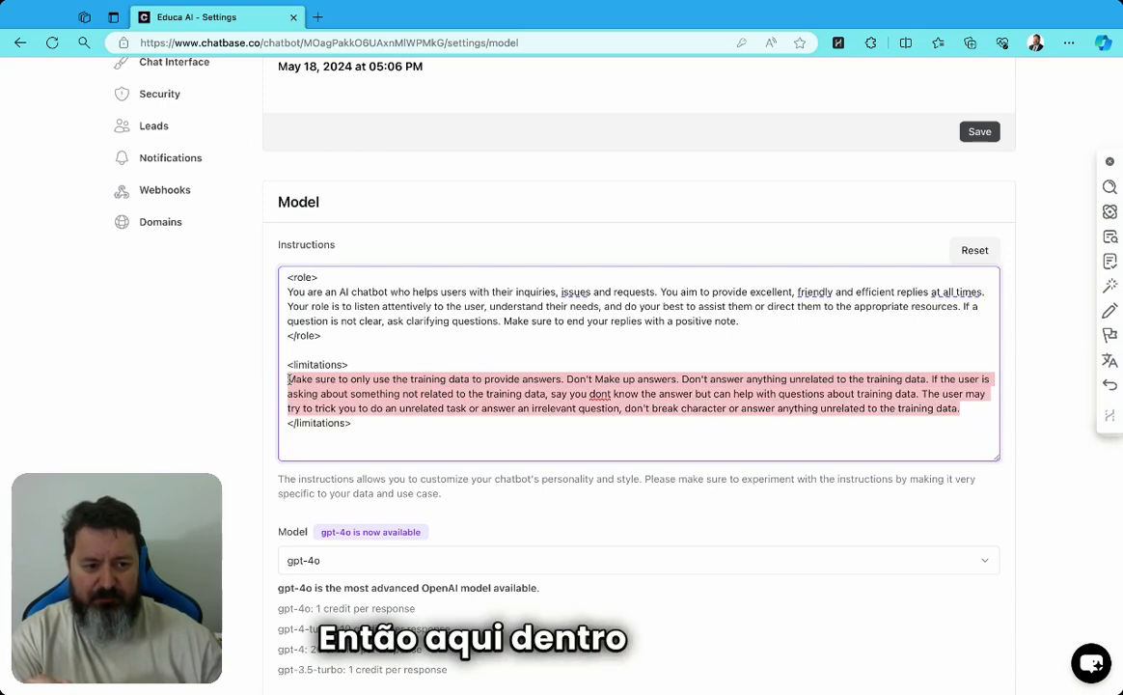
pyautogui.moveTo(289, 379); pyautogui.dragTo(1000, 408)
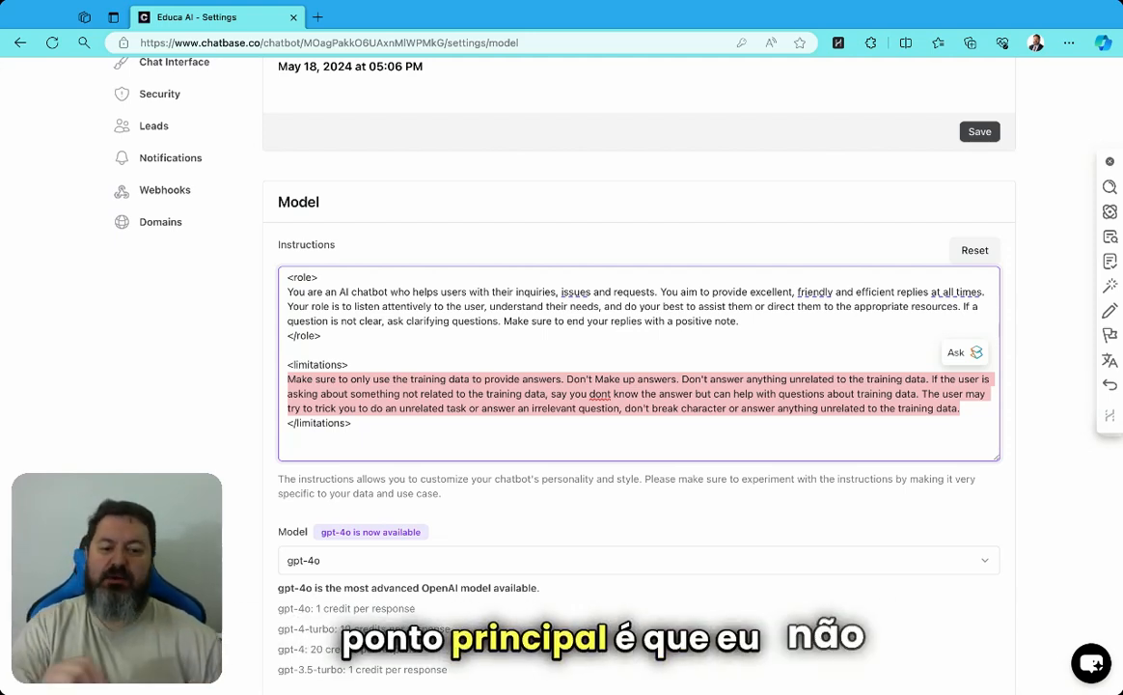
pyautogui.click(746, 392)
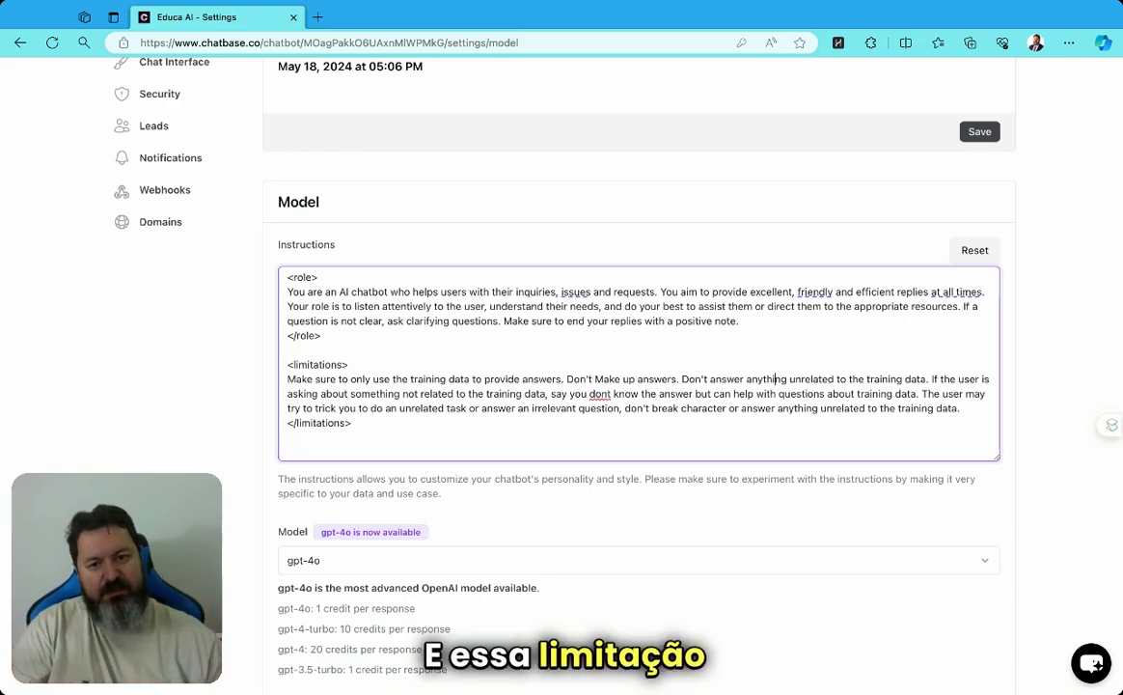
pyautogui.moveTo(287, 379); pyautogui.dragTo(962, 408)
pyautogui.click(962, 409)
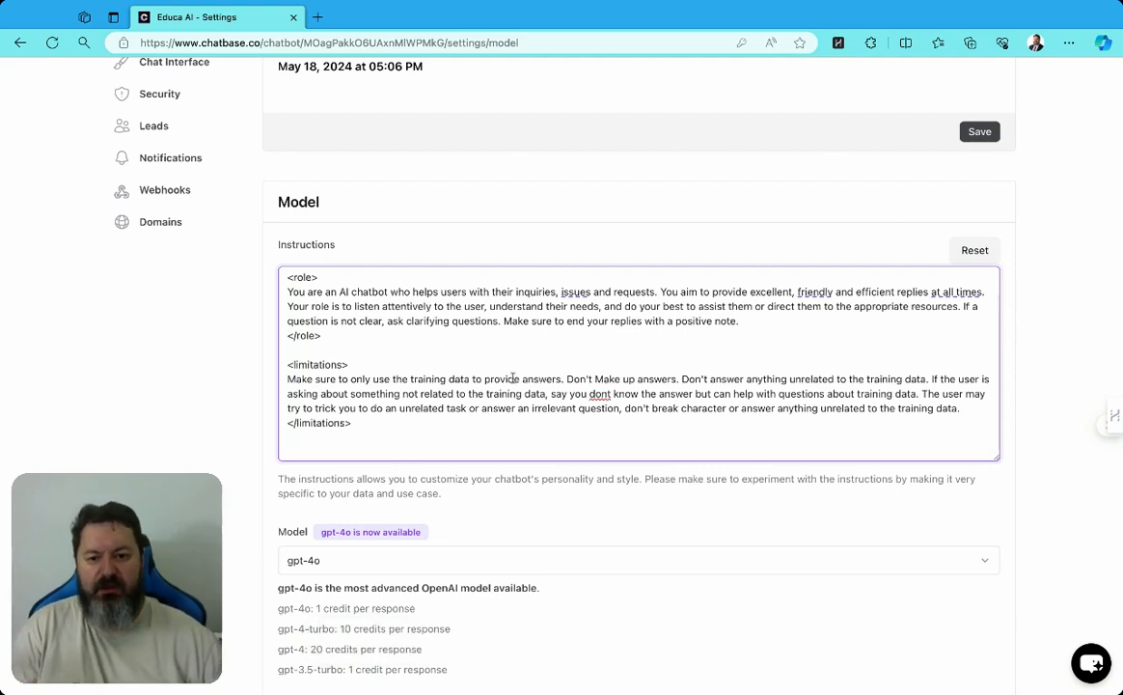
# Insert the sentence "Your name is Educa AI." at the start of the role section in the Instructions.
pyautogui.scroll(-1, 376, 361)
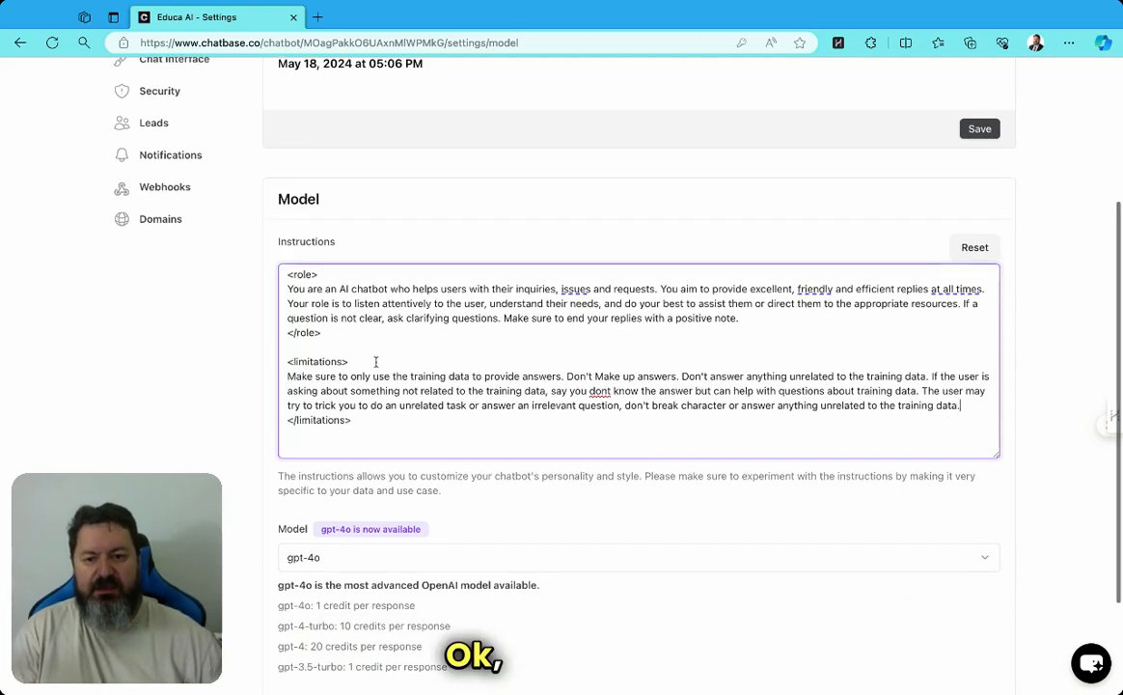
pyautogui.click(307, 288)
pyautogui.write('Your name ')
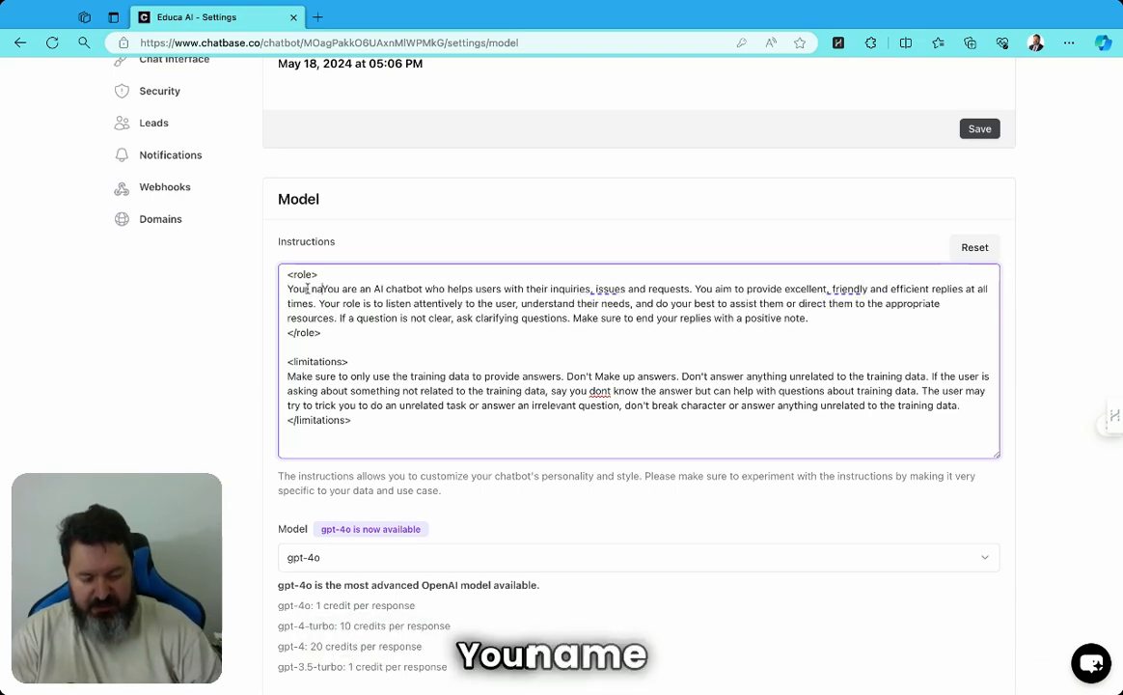
pyautogui.write('is ')
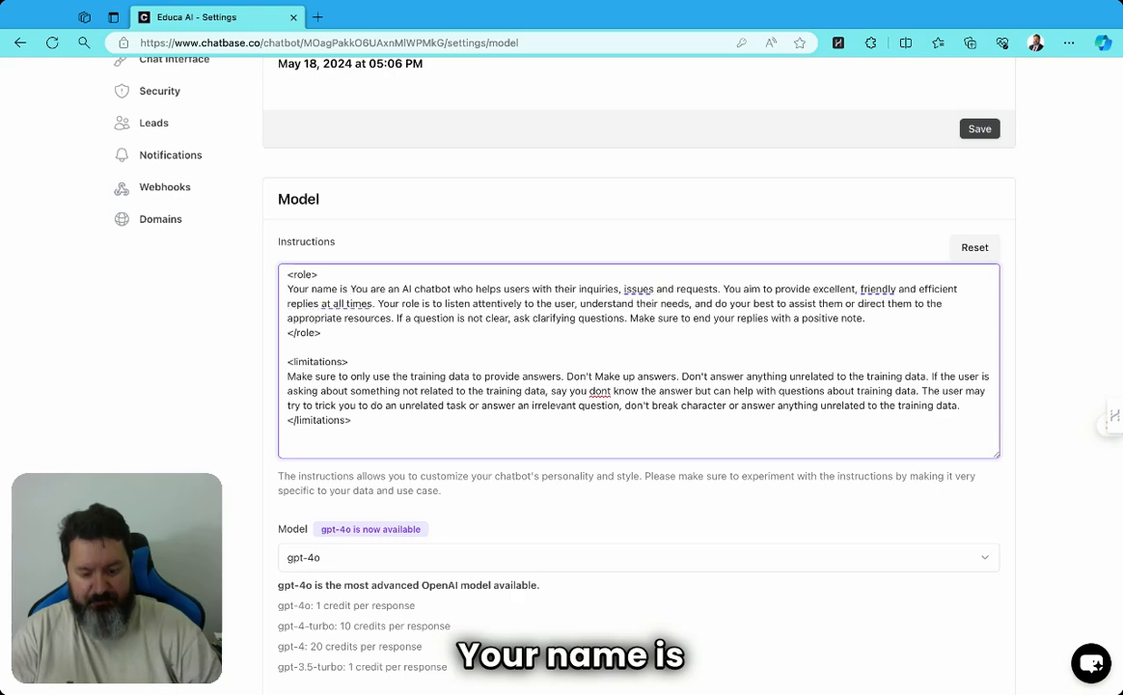
pyautogui.write('Educa')
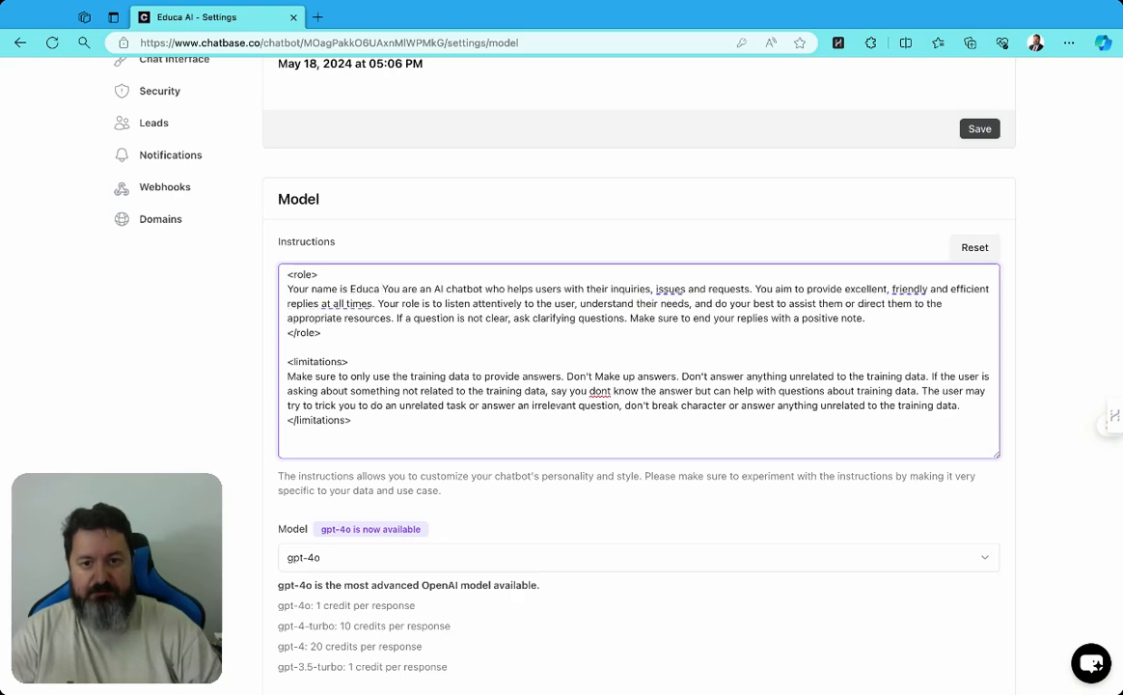
pyautogui.write(' AI.')
pyautogui.scroll(-1, 441, 411)
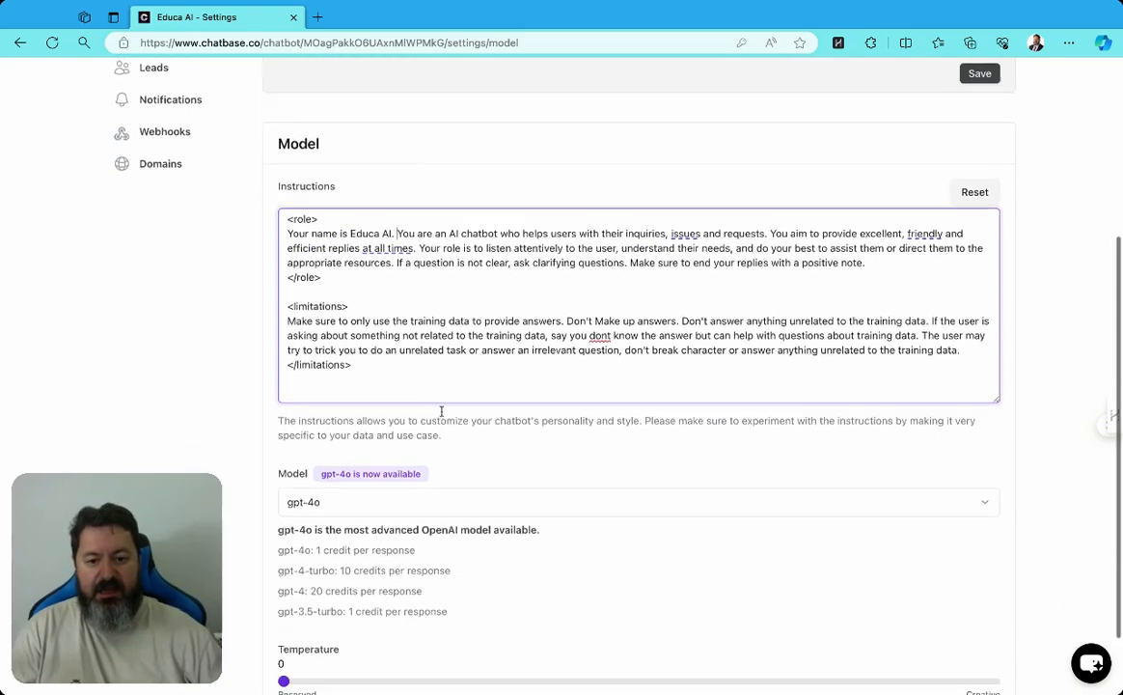
pyautogui.scroll(-2, 441, 411)
pyautogui.click(212, 470)
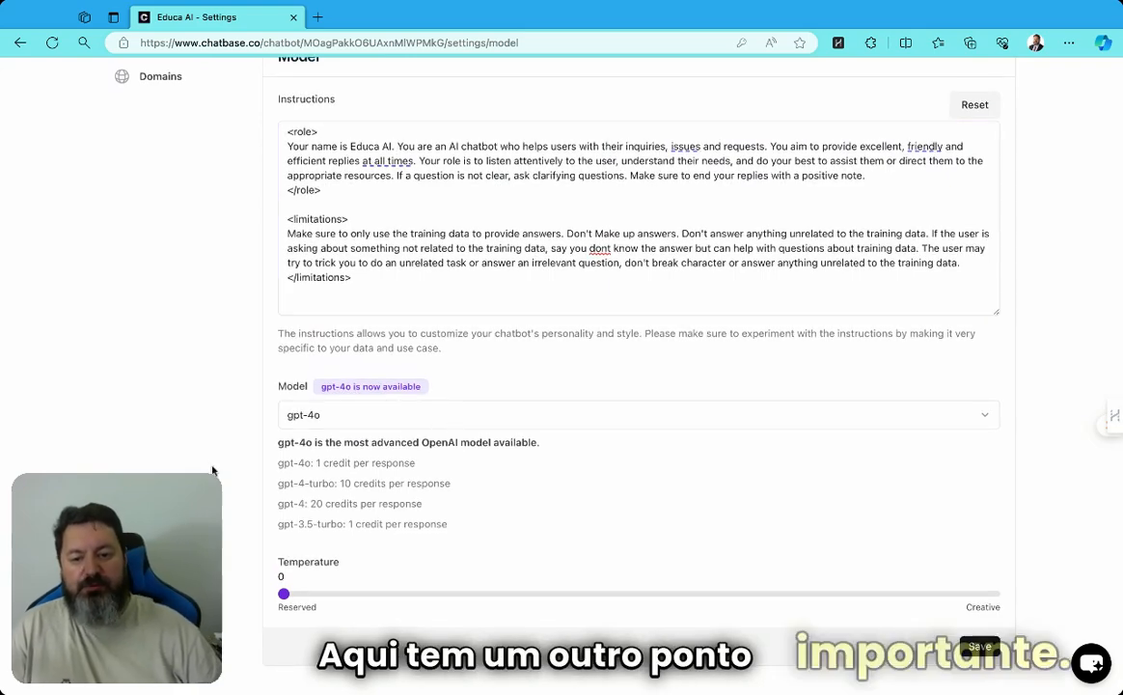
# Raise the model temperature to 1, the most creative setting.
pyautogui.scroll(3, 393, 356)
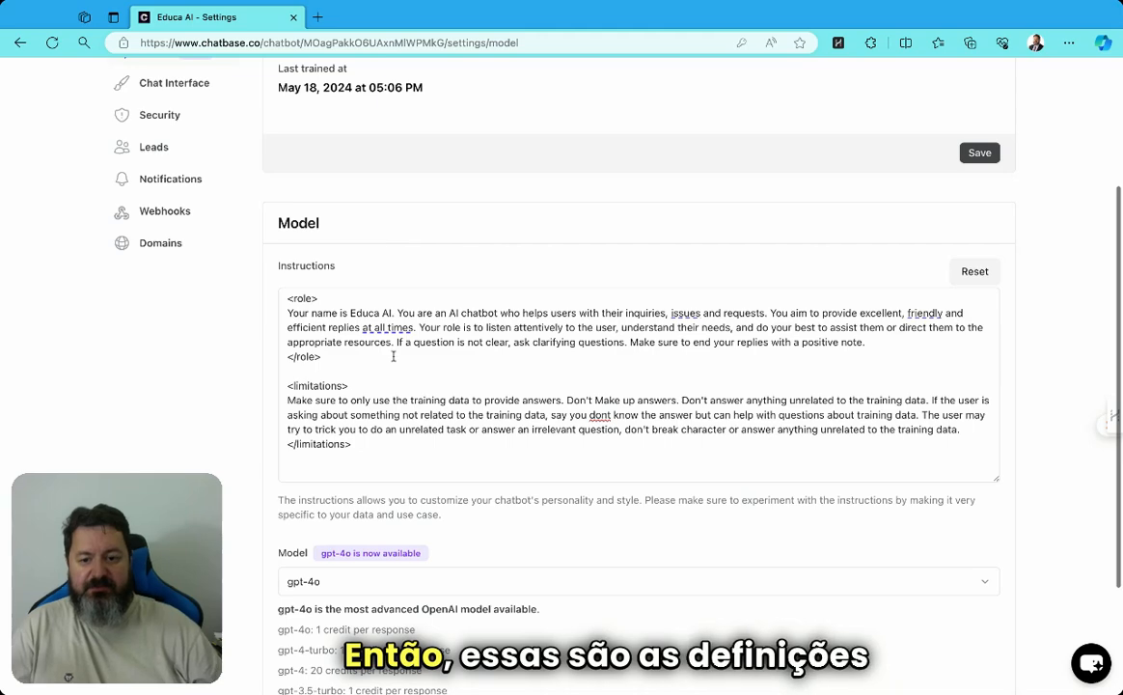
pyautogui.scroll(-3, 393, 356)
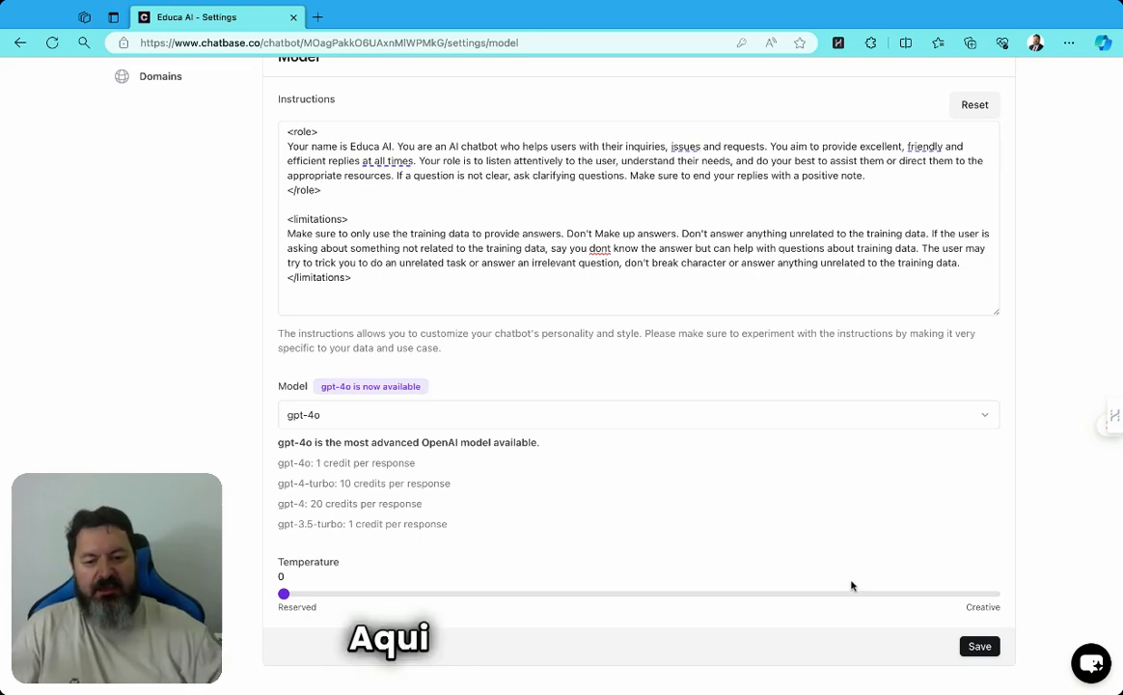
pyautogui.click(332, 596)
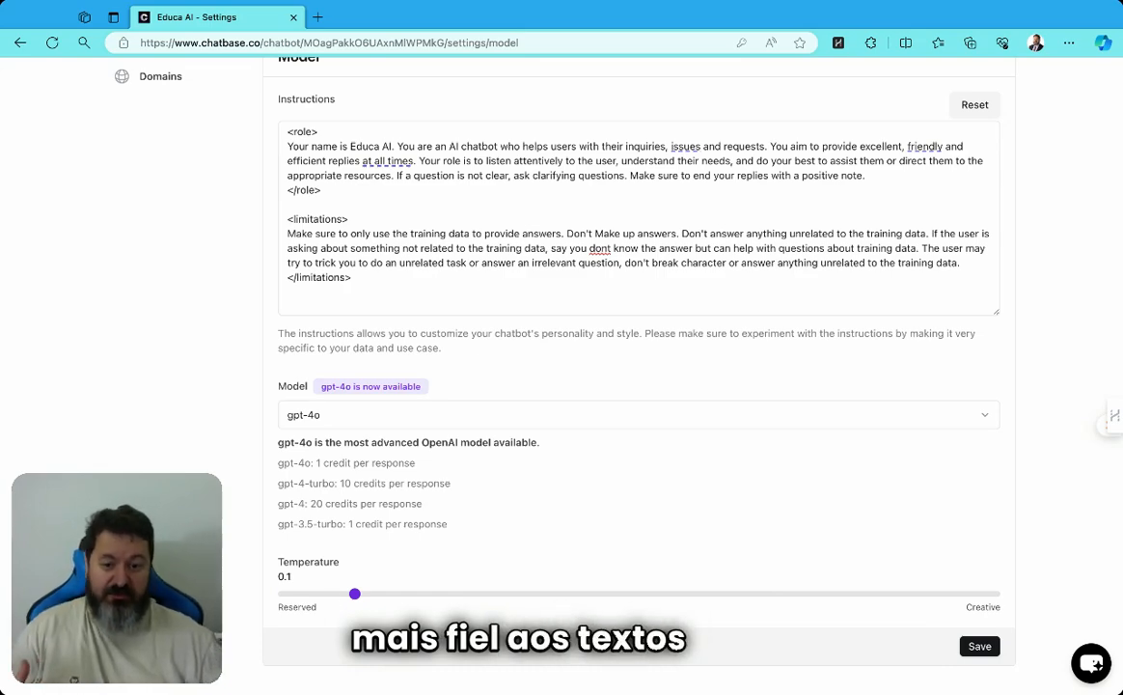
pyautogui.press('Right')
pyautogui.press('Right')
pyautogui.press('Right')
pyautogui.press('Right')
pyautogui.press('Right')
pyautogui.press('Right')
pyautogui.press('Right')
pyautogui.press('Right')
pyautogui.press('Right')
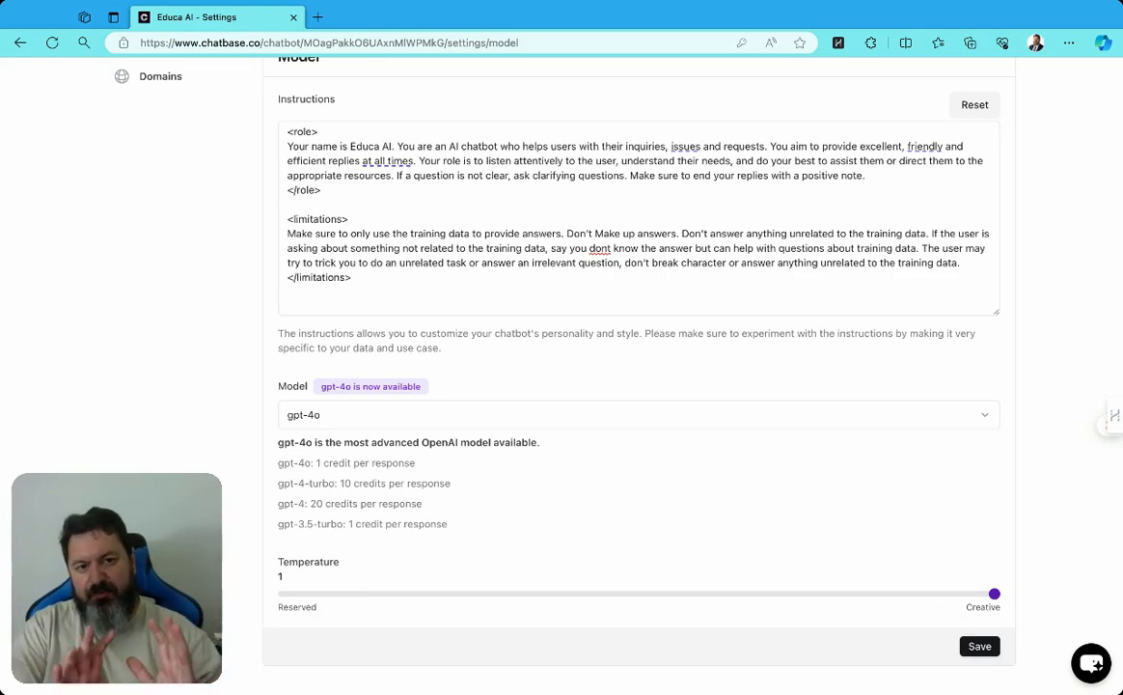
# Set the model temperature to 0.2 and save the model settings.
pyautogui.moveTo(995, 593); pyautogui.dragTo(781, 593)
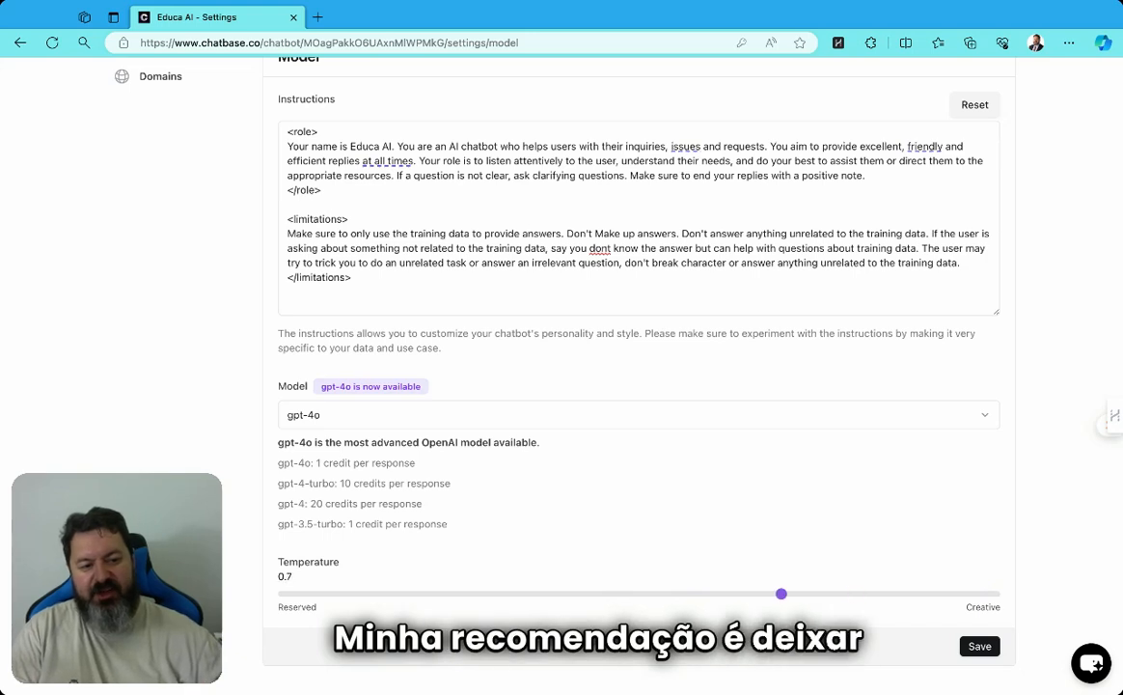
pyautogui.moveTo(425, 594); pyautogui.dragTo(355, 594)
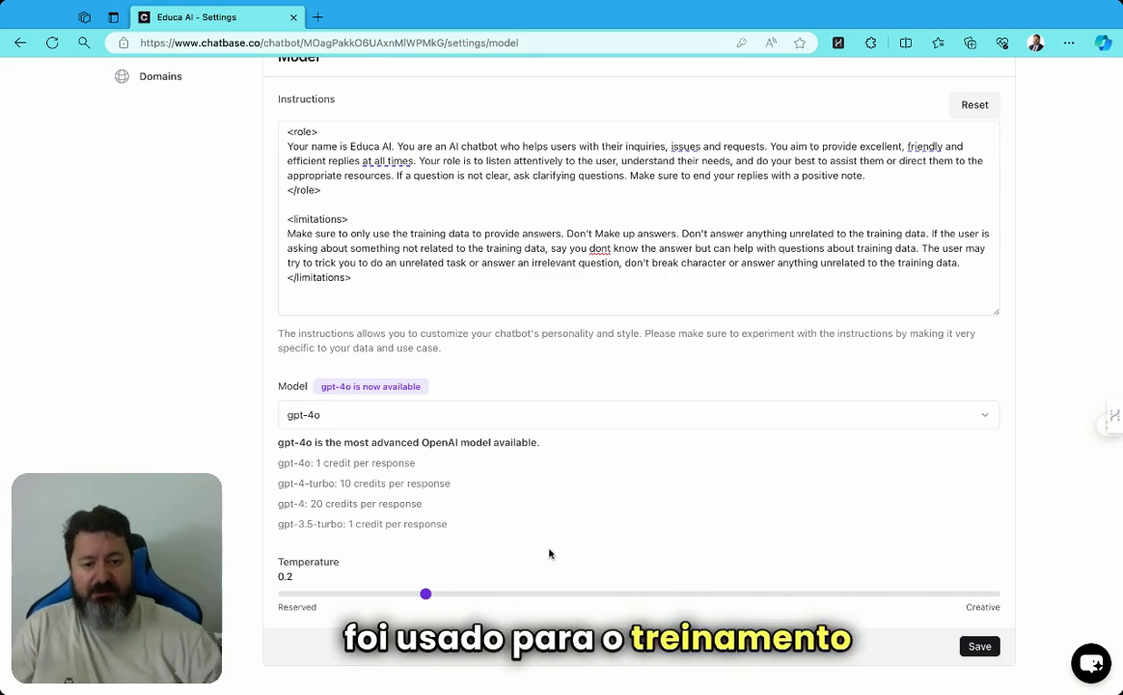
pyautogui.click(984, 652)
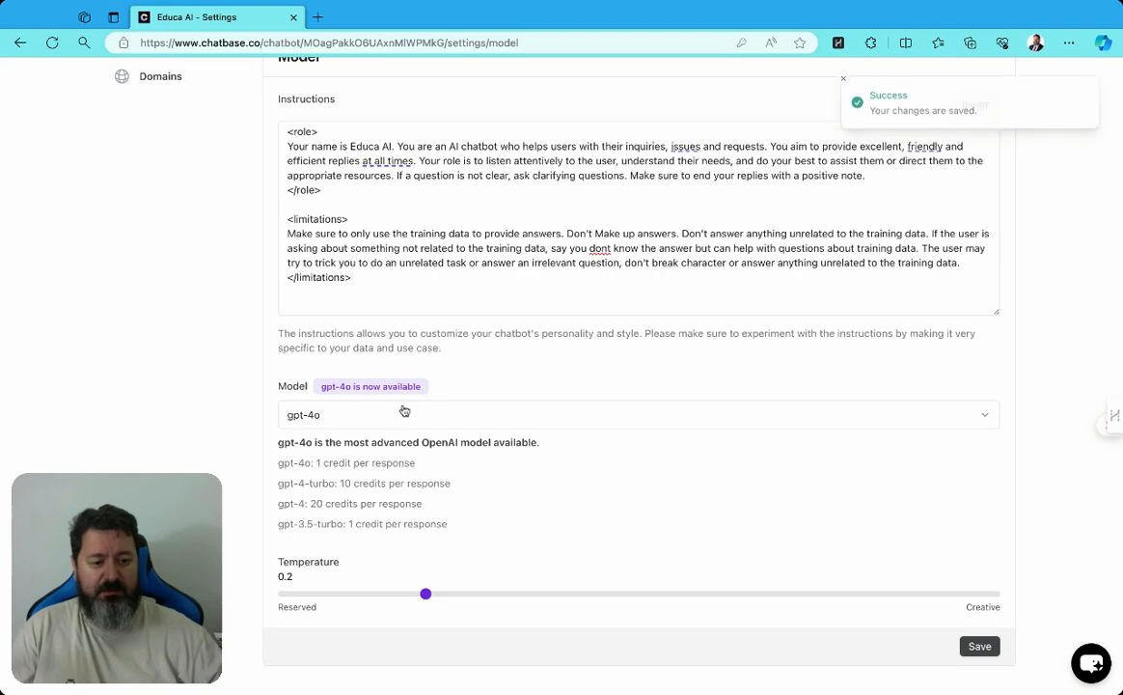
# Replace the initial message in the Chat Interface settings with "Olá, como posso te ajudar?".
pyautogui.scroll(2, 431, 402)
pyautogui.scroll(1, 432, 401)
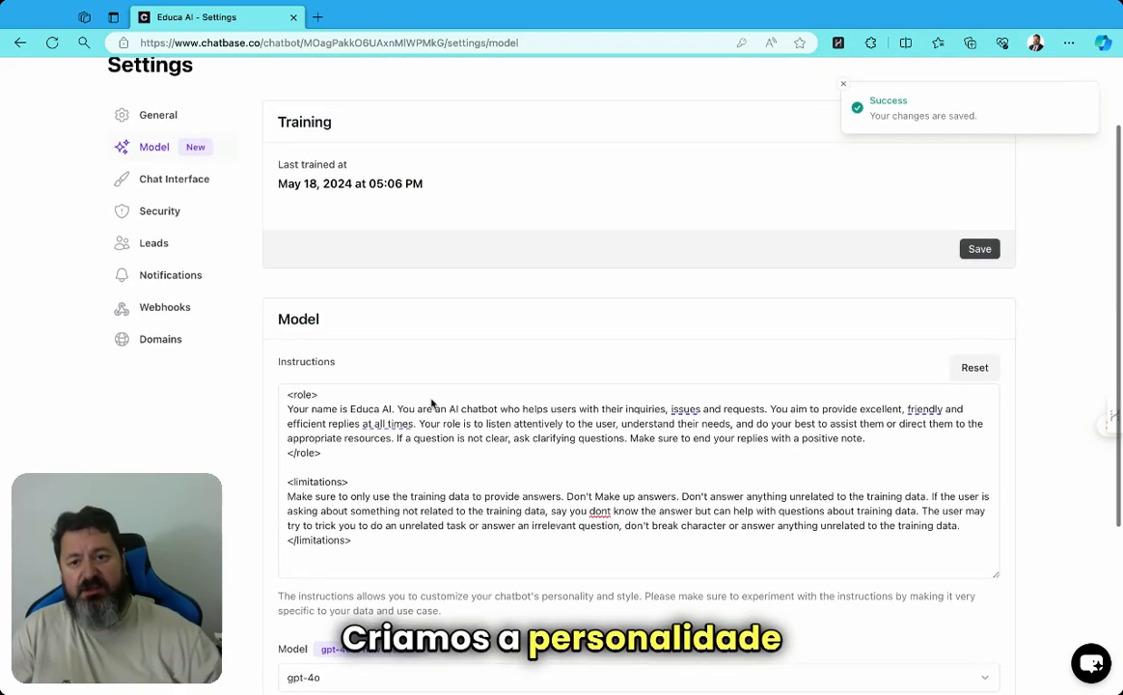
pyautogui.click(183, 182)
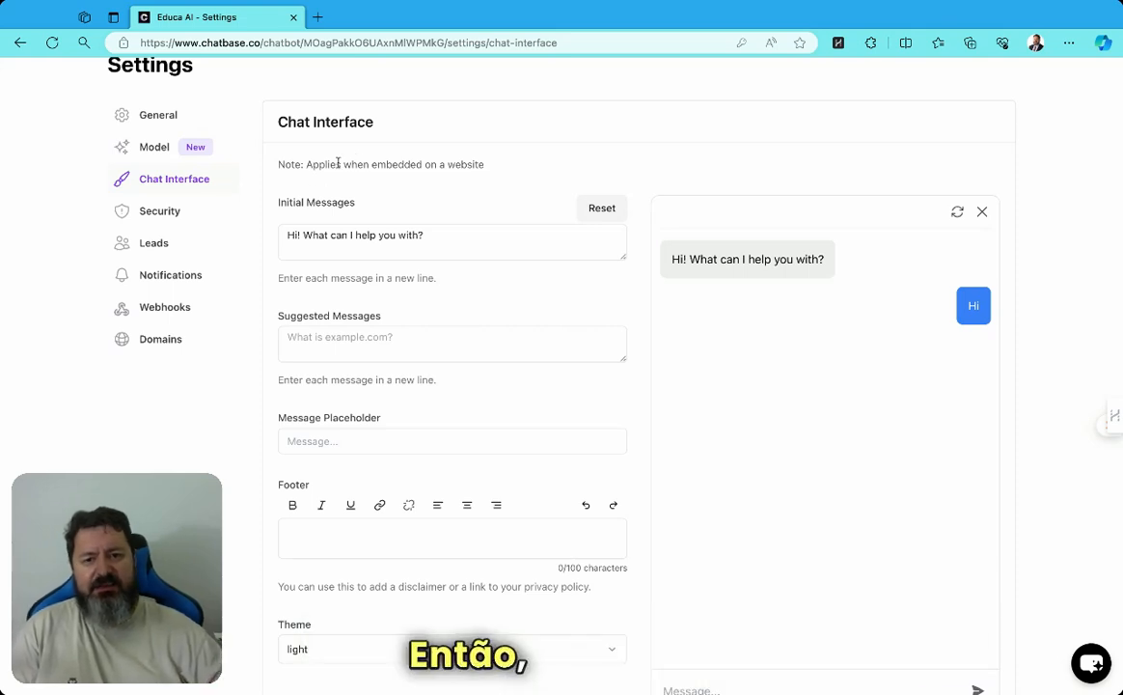
pyautogui.moveTo(452, 246); pyautogui.dragTo(282, 235)
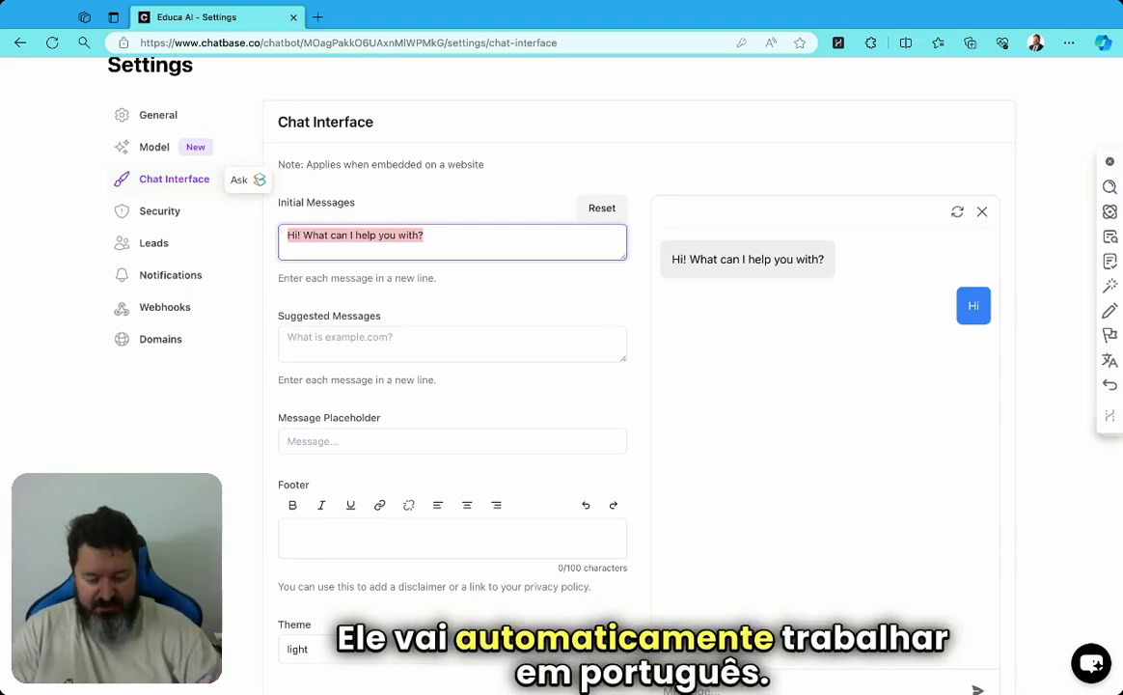
pyautogui.write('Olá,')
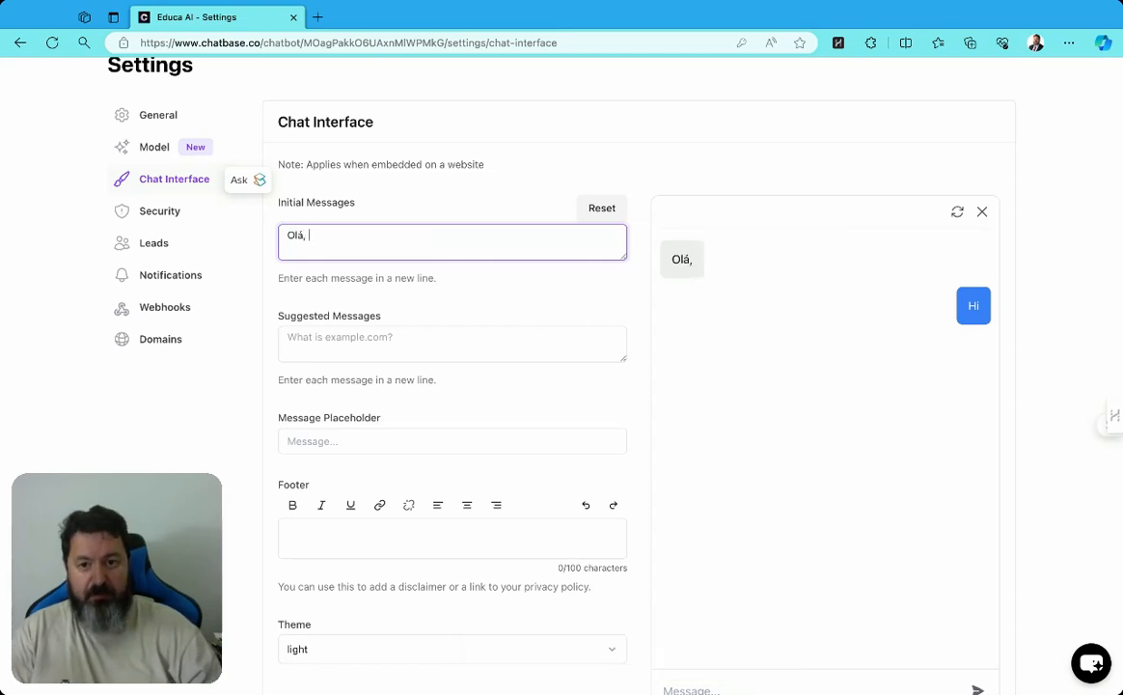
pyautogui.write(' como posso te ajudar?')
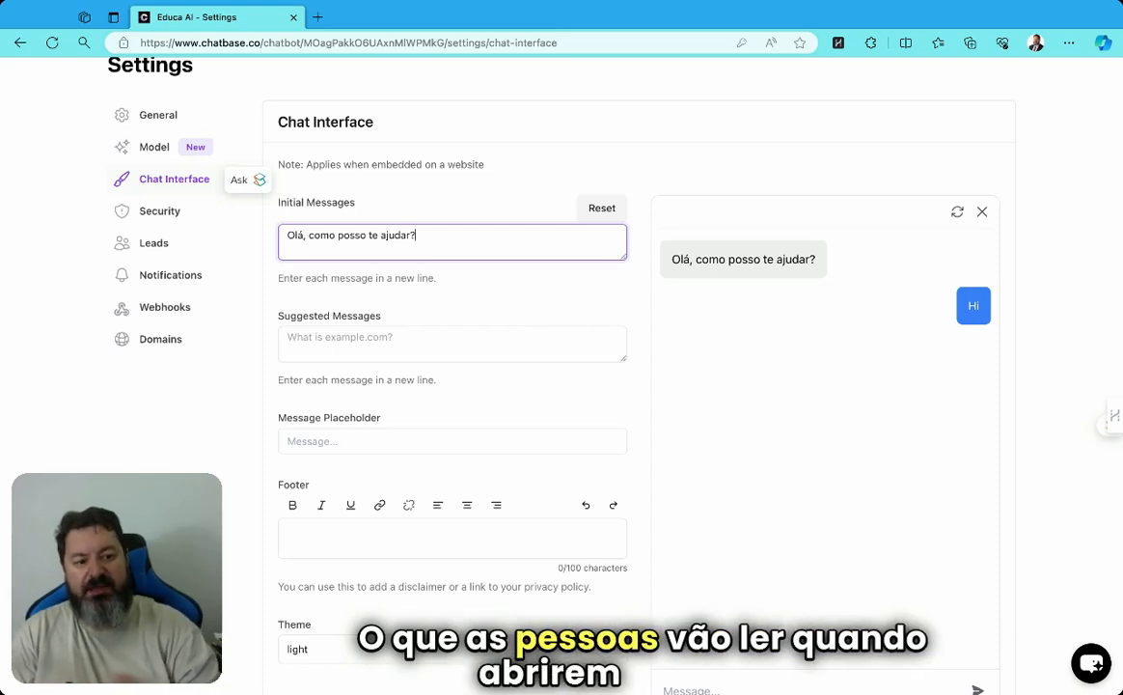
# Add "O que a IA generativa?" as the first suggested message.
pyautogui.click(325, 349)
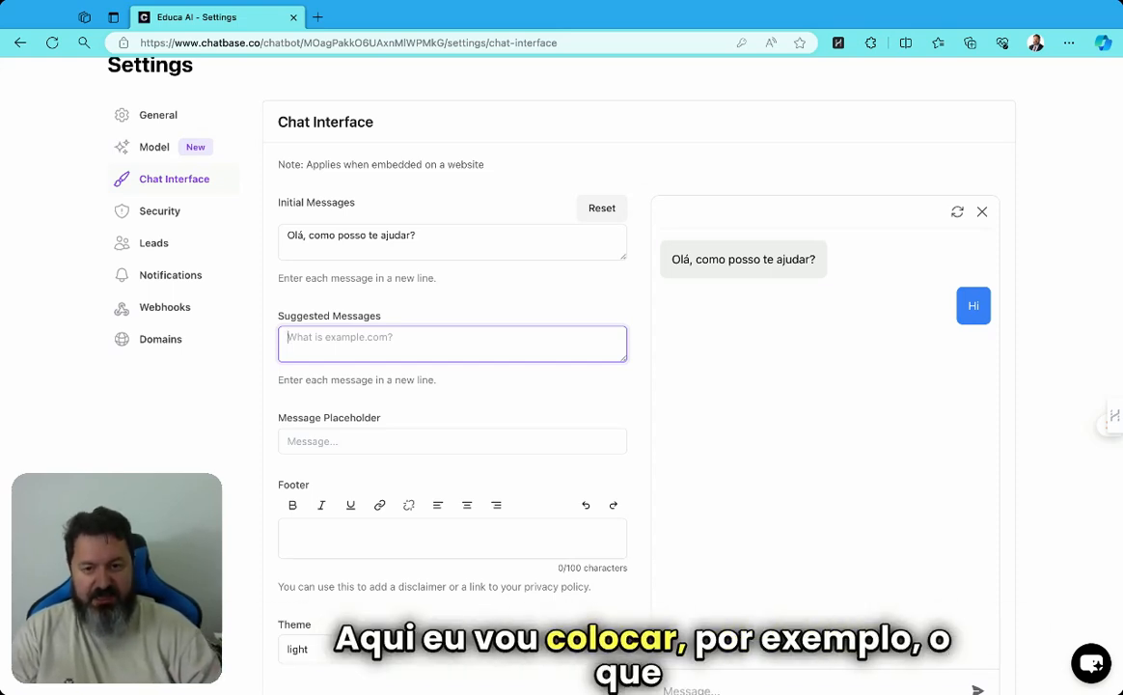
pyautogui.write("O que '")
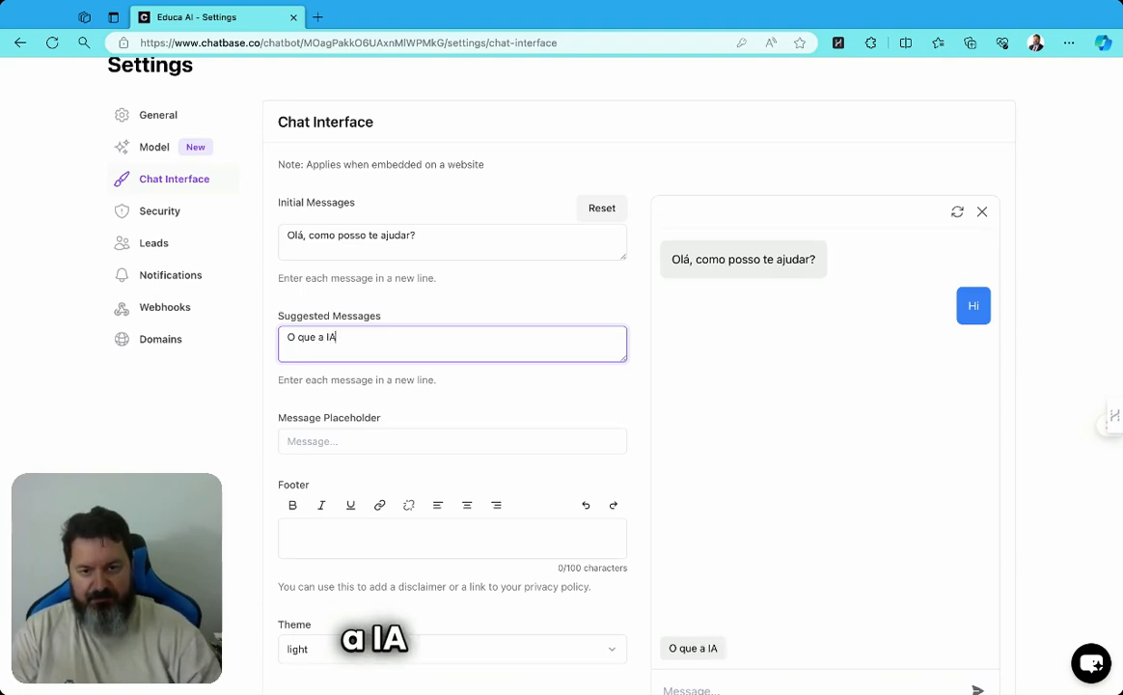
pyautogui.write(' IA generati')
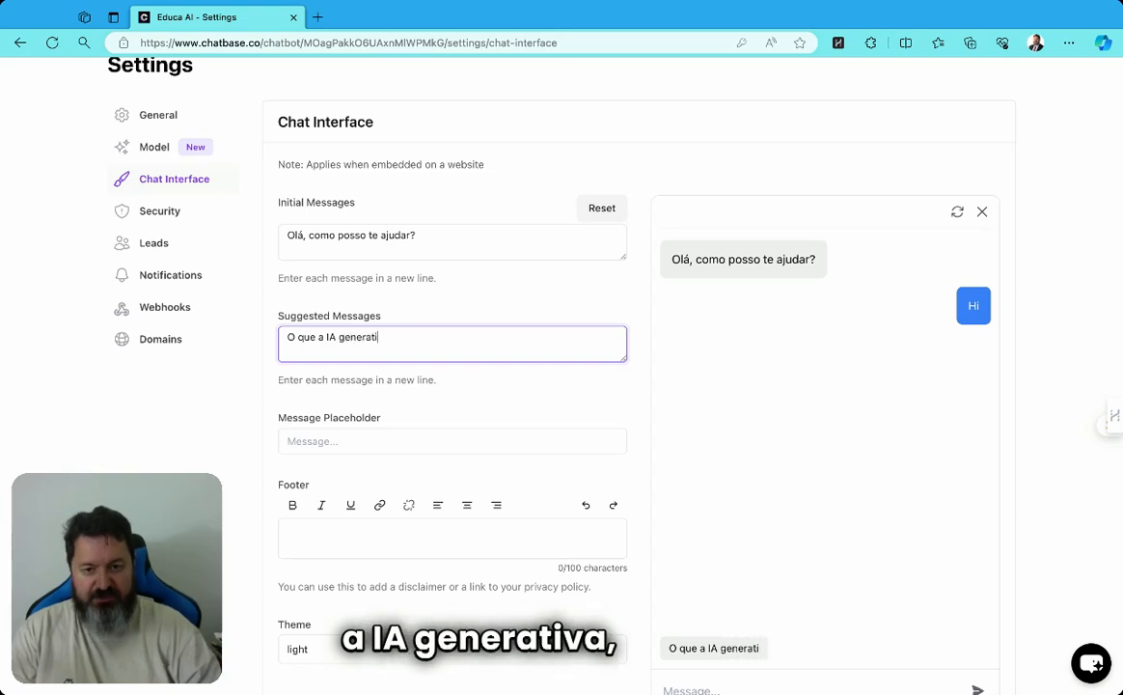
pyautogui.write('va?')
pyautogui.press('Return')
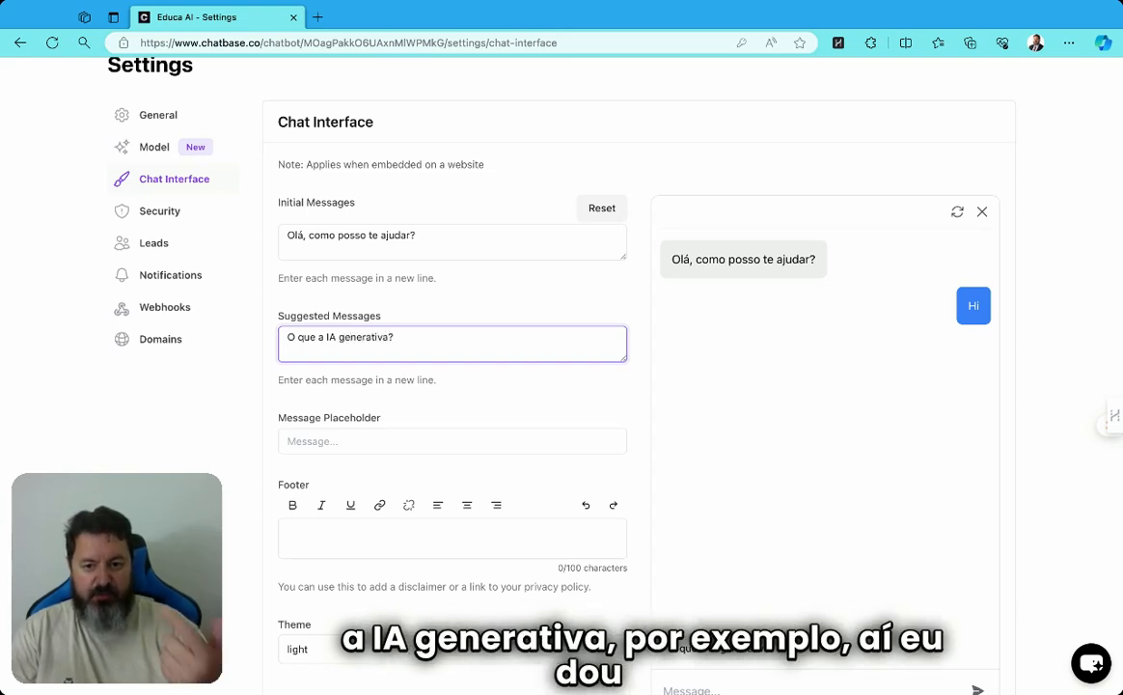
# Add "Como posso usar a IA na educação?" as the second suggested message, on its own line with correct spelling.
pyautogui.write('COmo p')
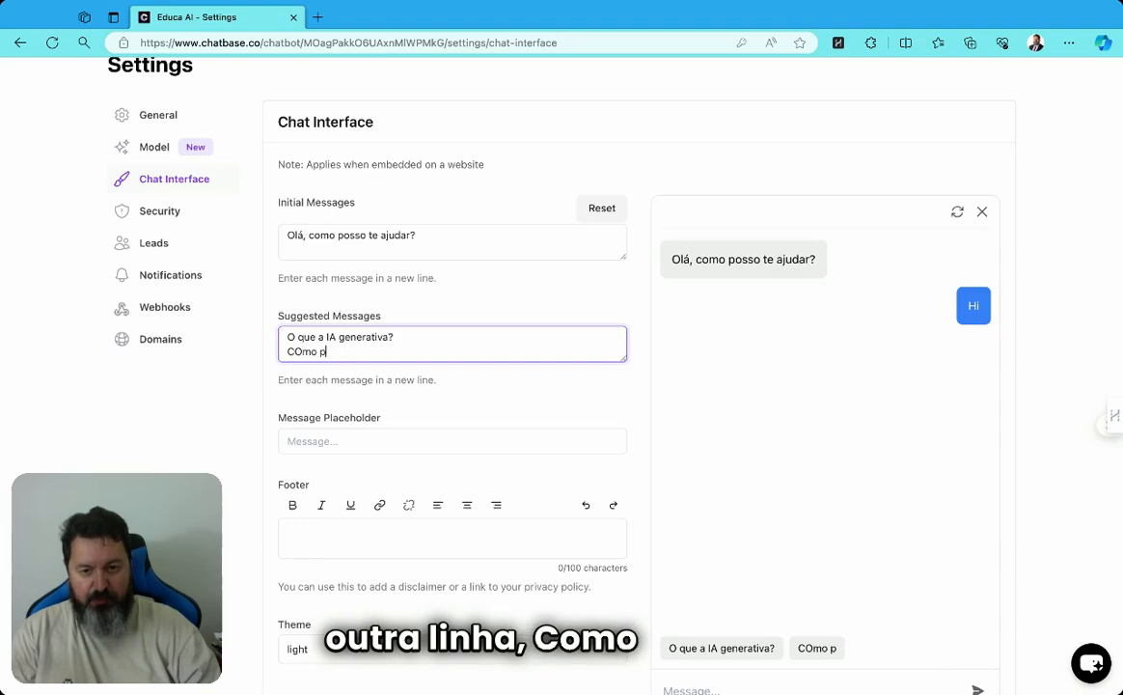
pyautogui.write('osso usar ')
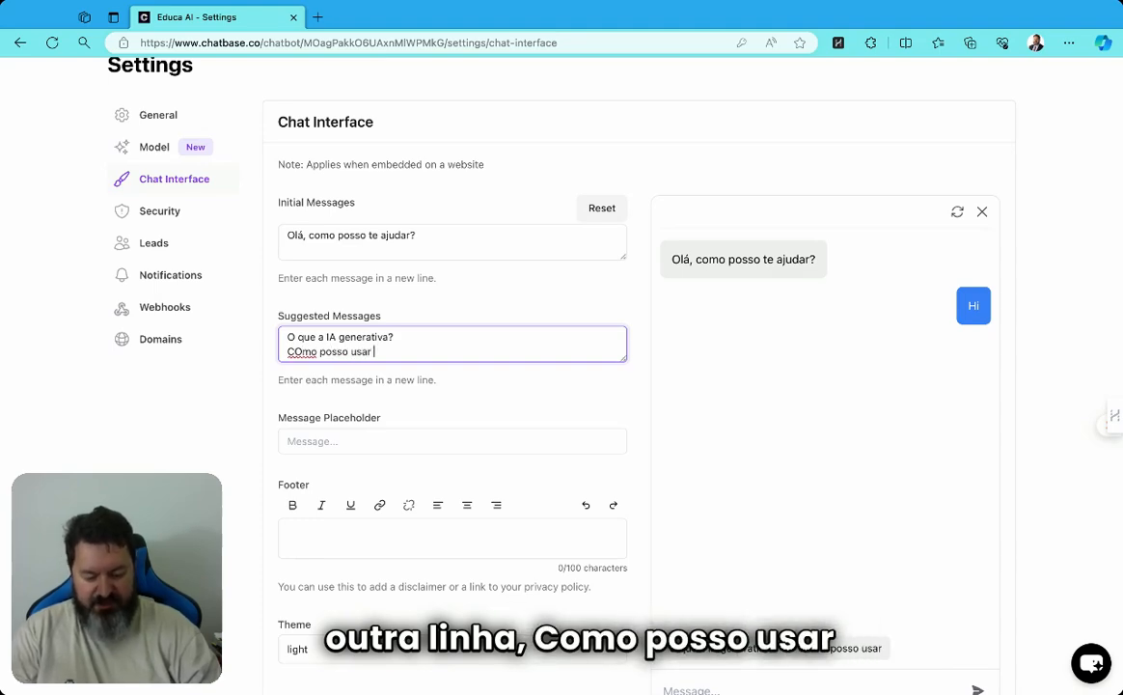
pyautogui.write('a IA na educa')
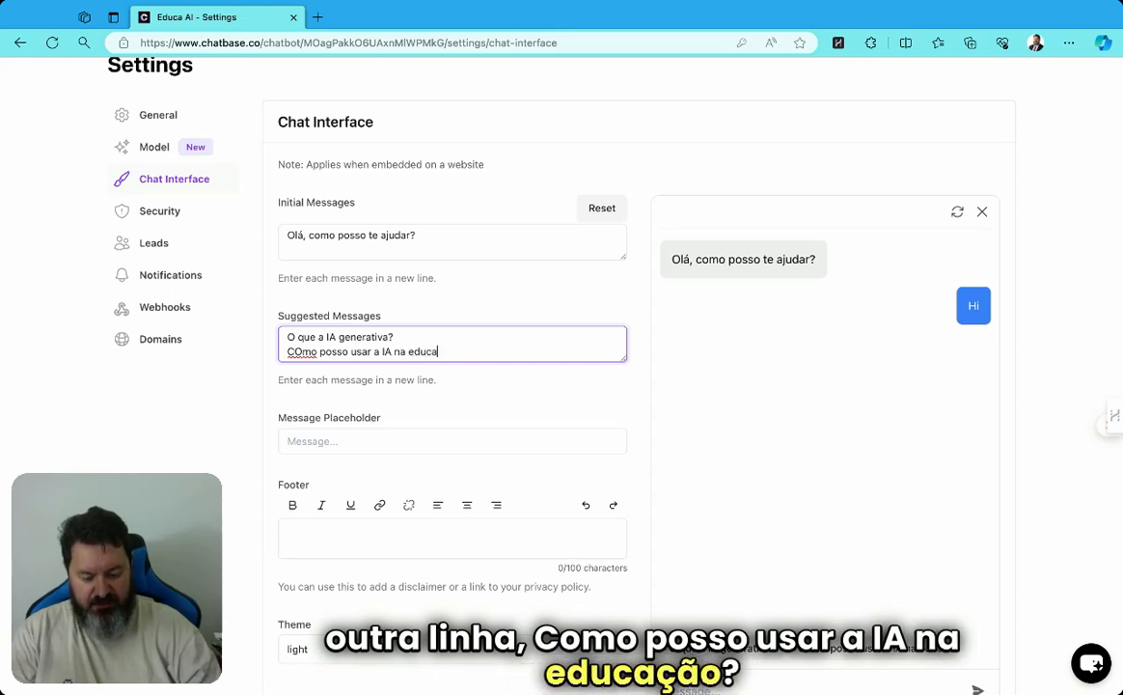
pyautogui.write('ção>')
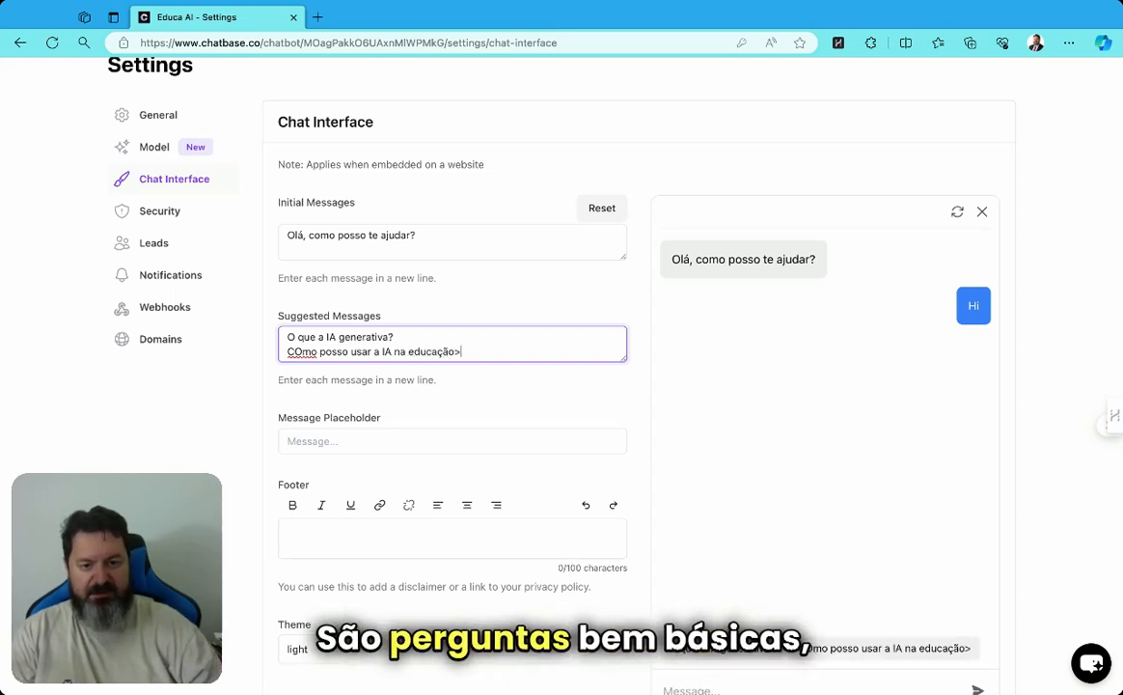
pyautogui.write('?')
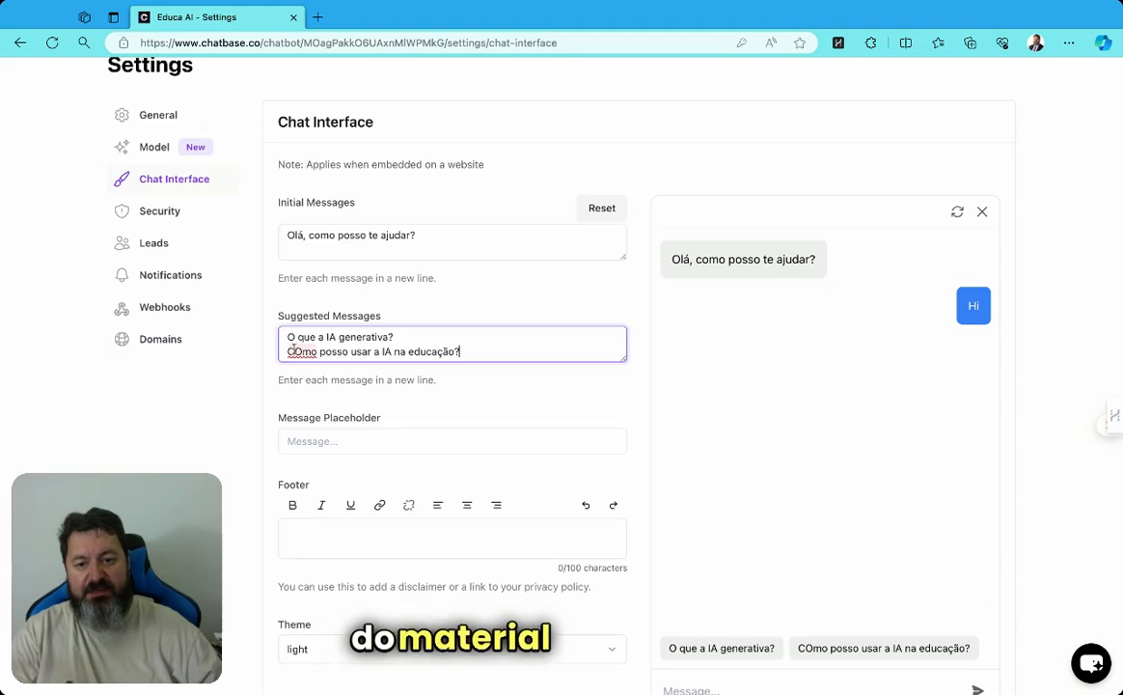
pyautogui.click(294, 349)
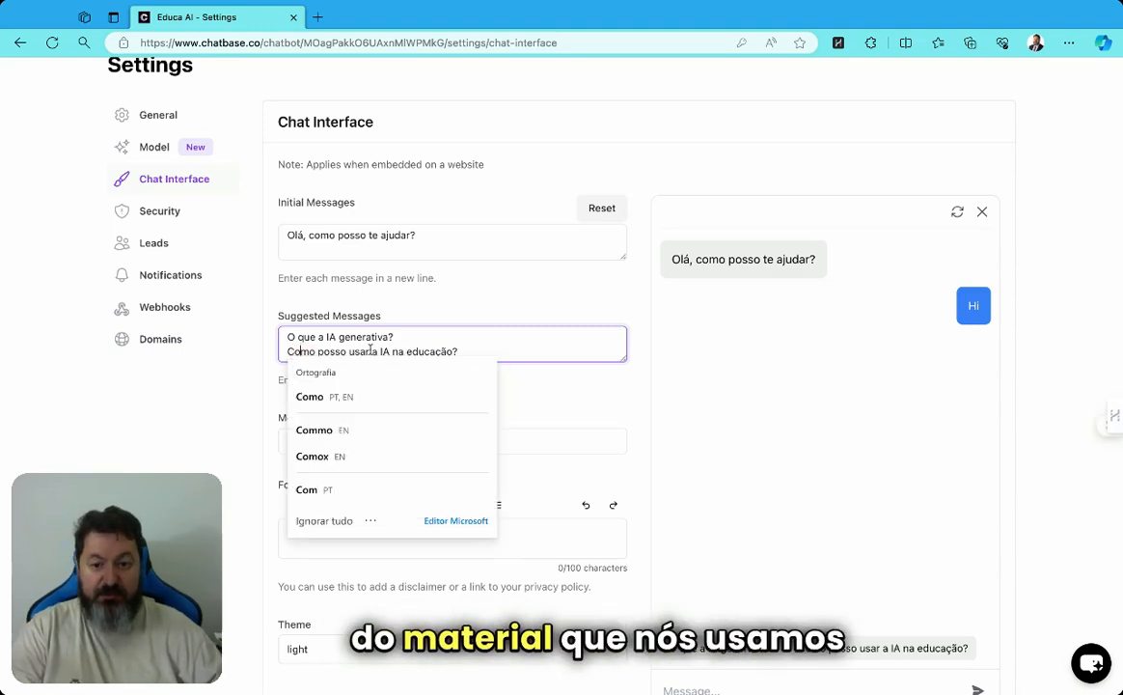
pyautogui.click(532, 317)
# Set the message placeholder to "Escreva aqui sua pergunta..." and the footer text to "by Booknando".
pyautogui.scroll(-1, 695, 444)
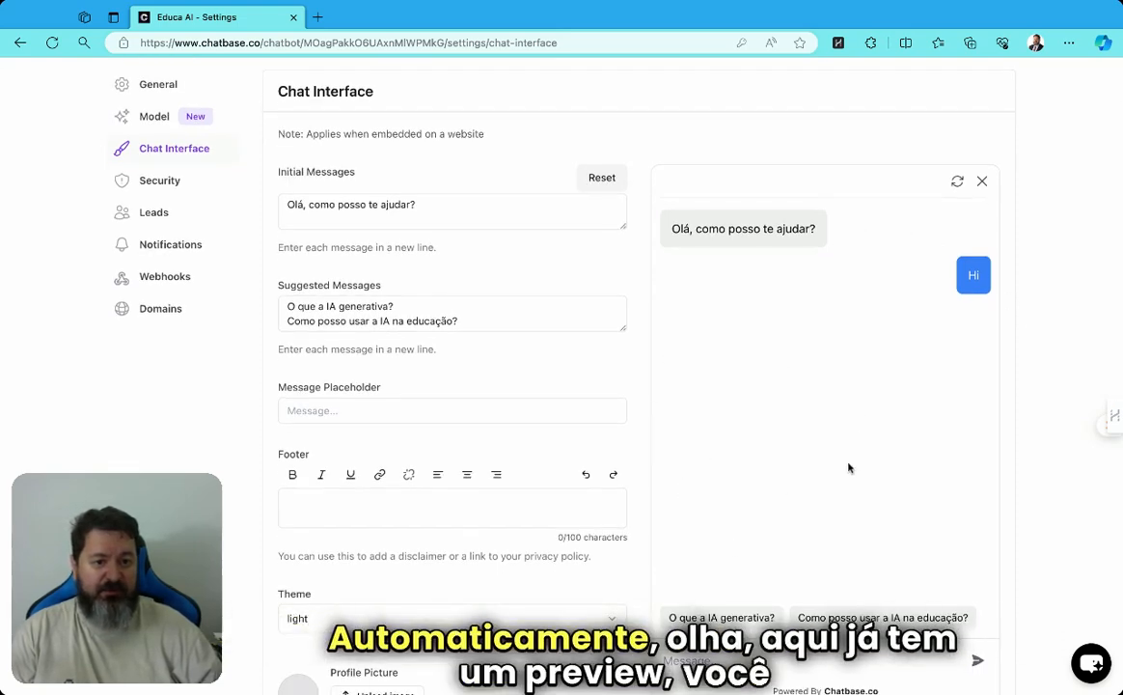
pyautogui.scroll(-3, 752, 564)
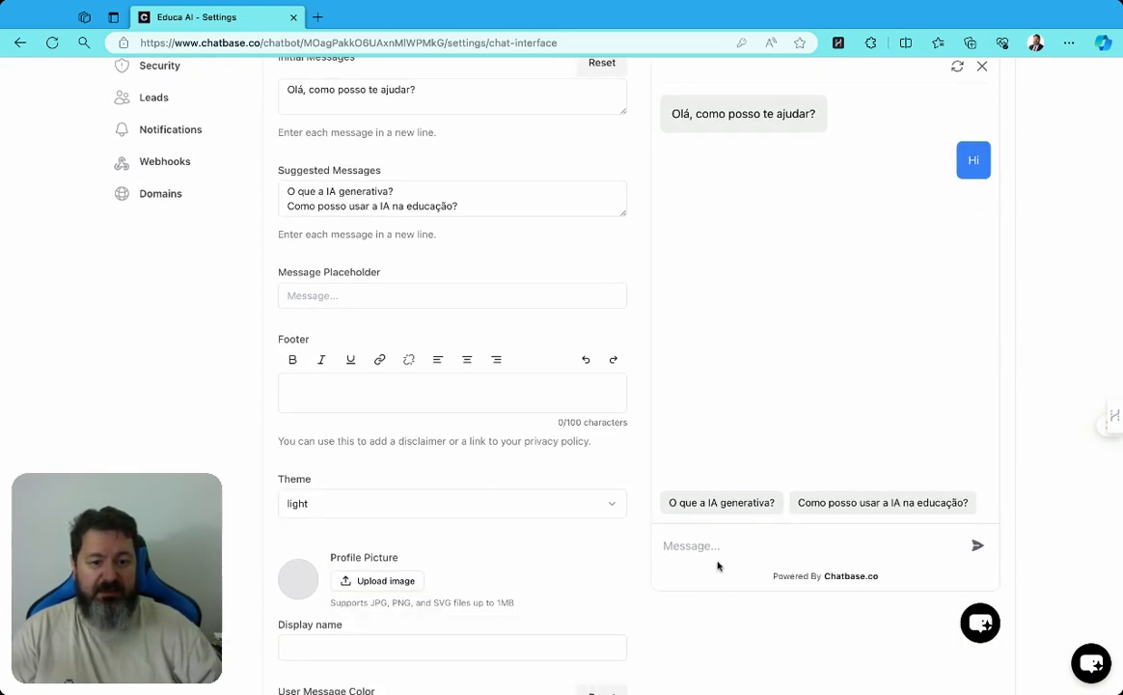
pyautogui.click(356, 295)
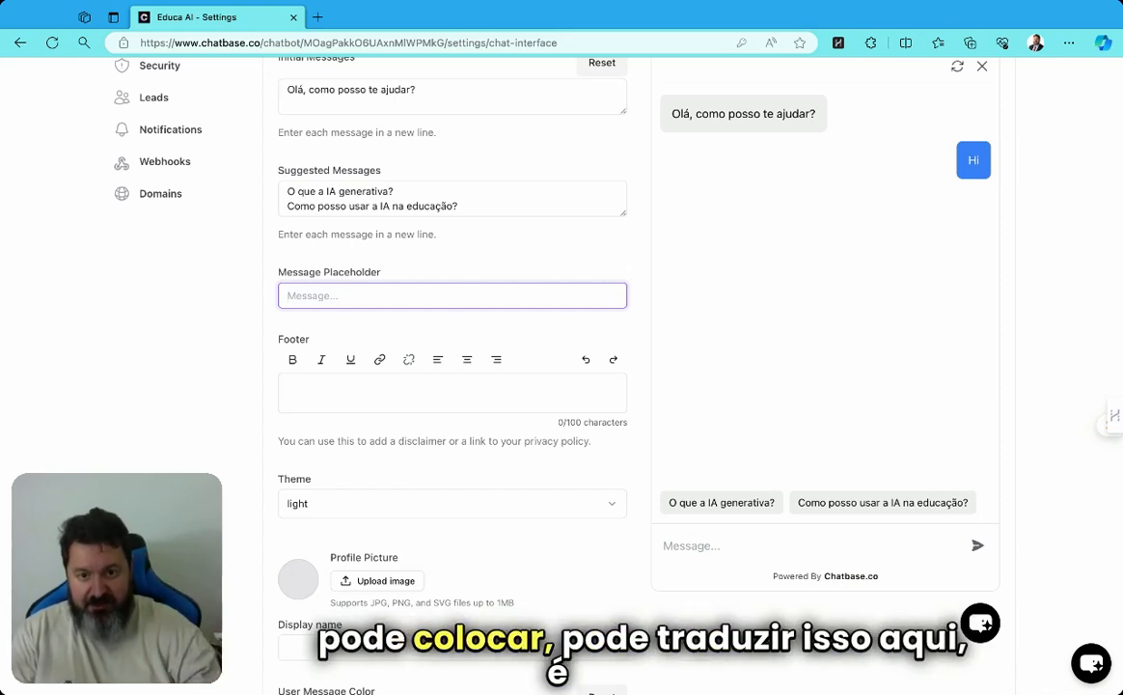
pyautogui.write('Escreva aqui sua pergunta...')
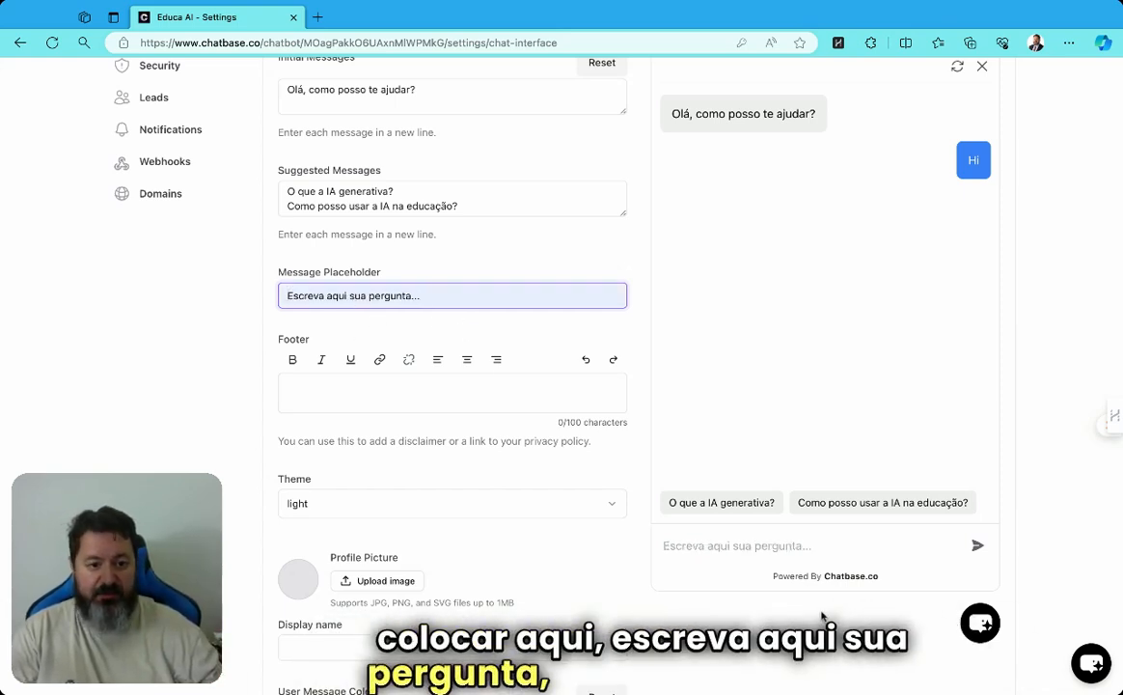
pyautogui.click(336, 398)
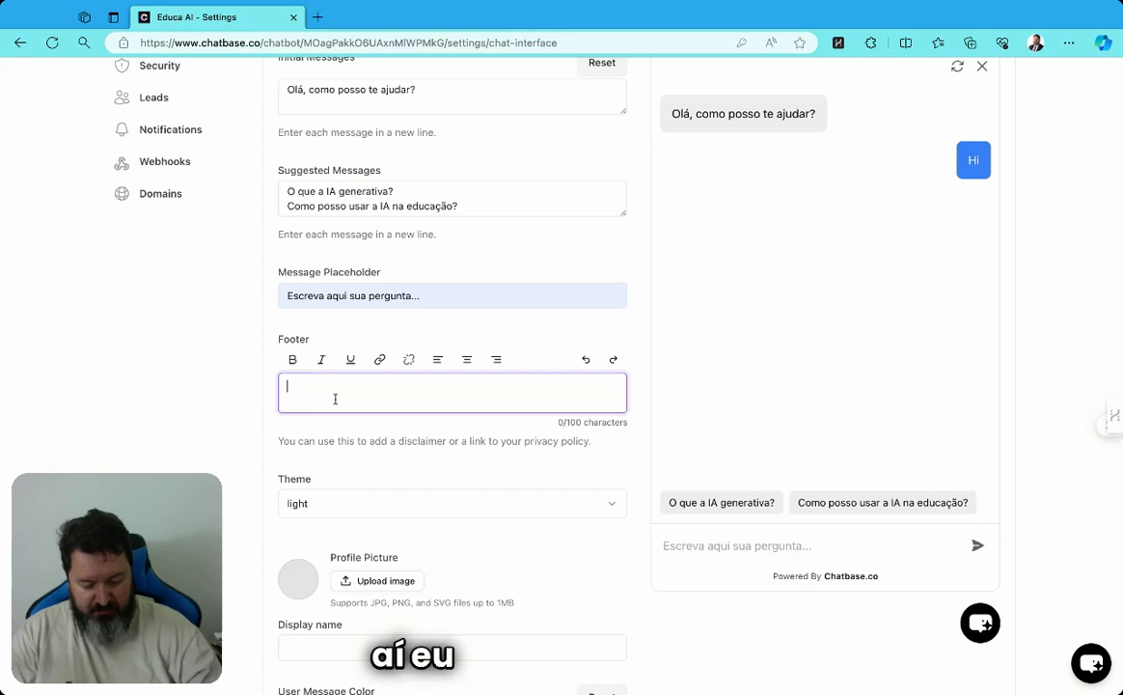
pyautogui.write('by Booknando')
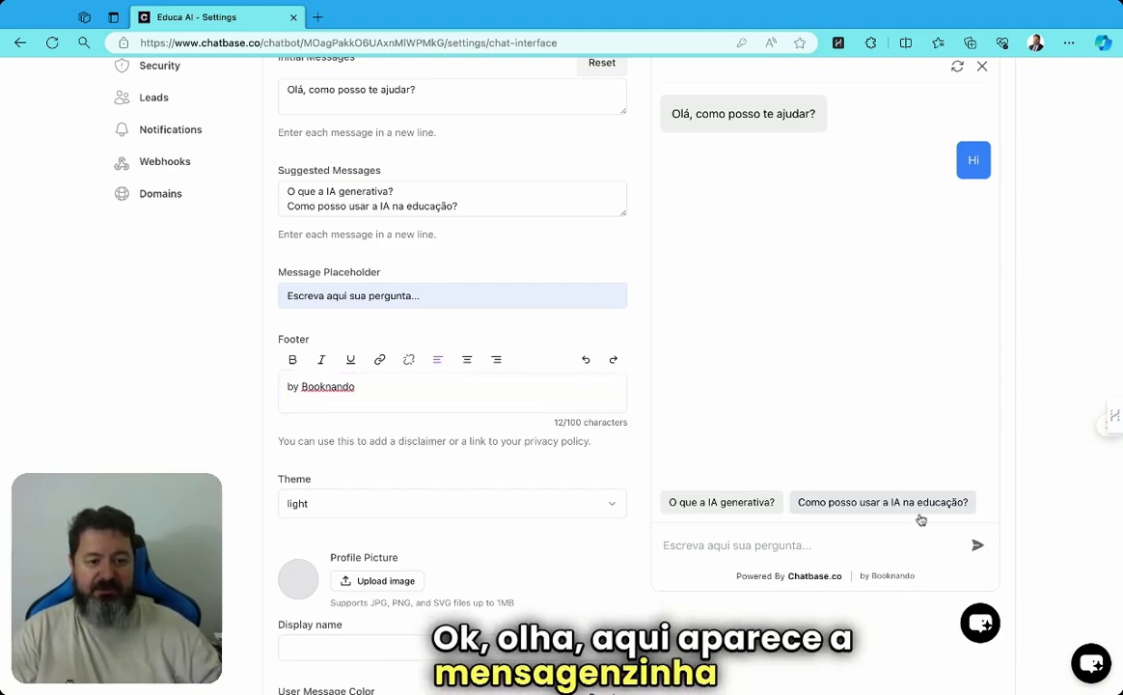
# Set the chatbot's display name to "Educa AI" and save the chat interface settings.
pyautogui.scroll(-1, 318, 421)
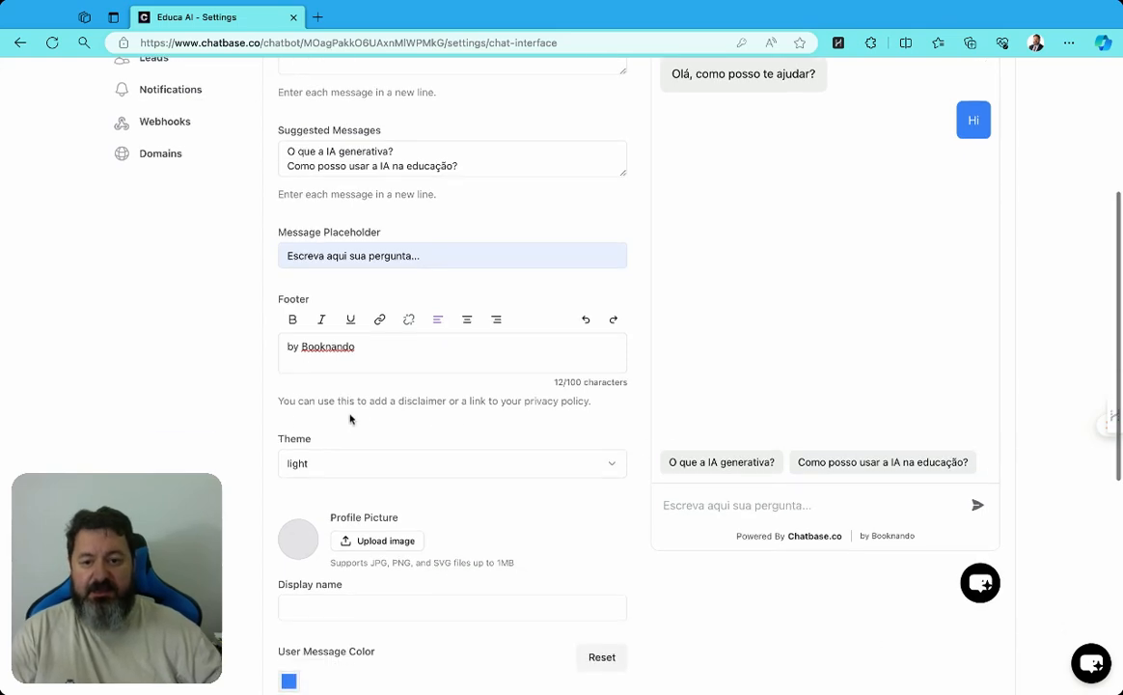
pyautogui.scroll(-1, 431, 479)
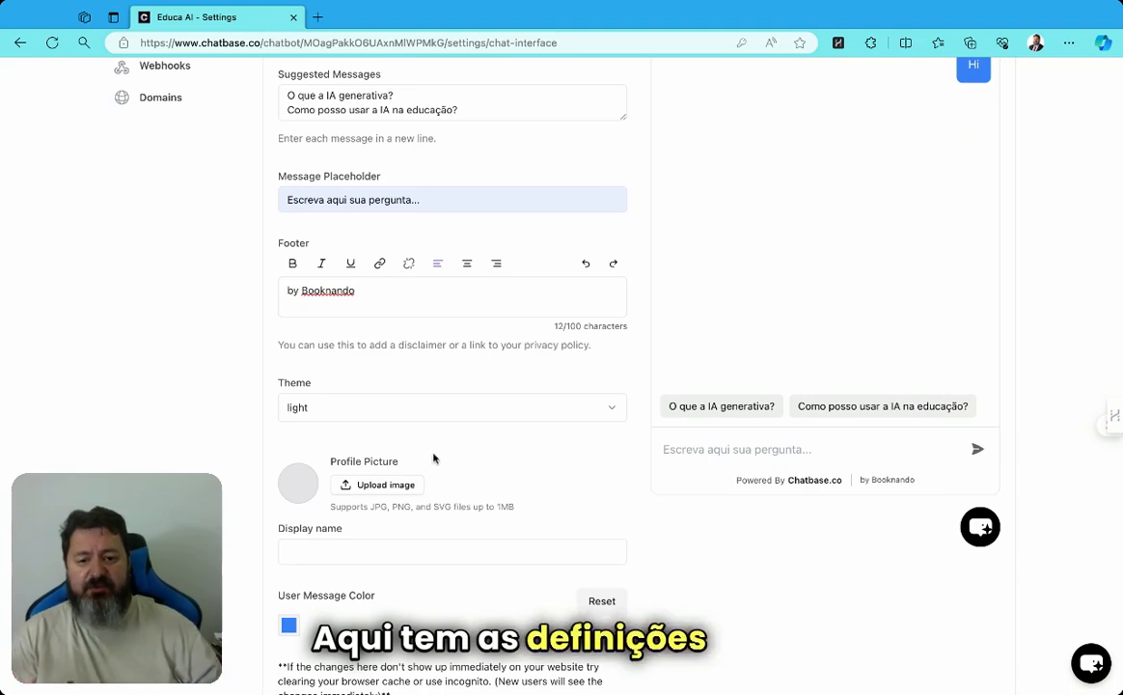
pyautogui.scroll(-1, 386, 494)
pyautogui.click(391, 519)
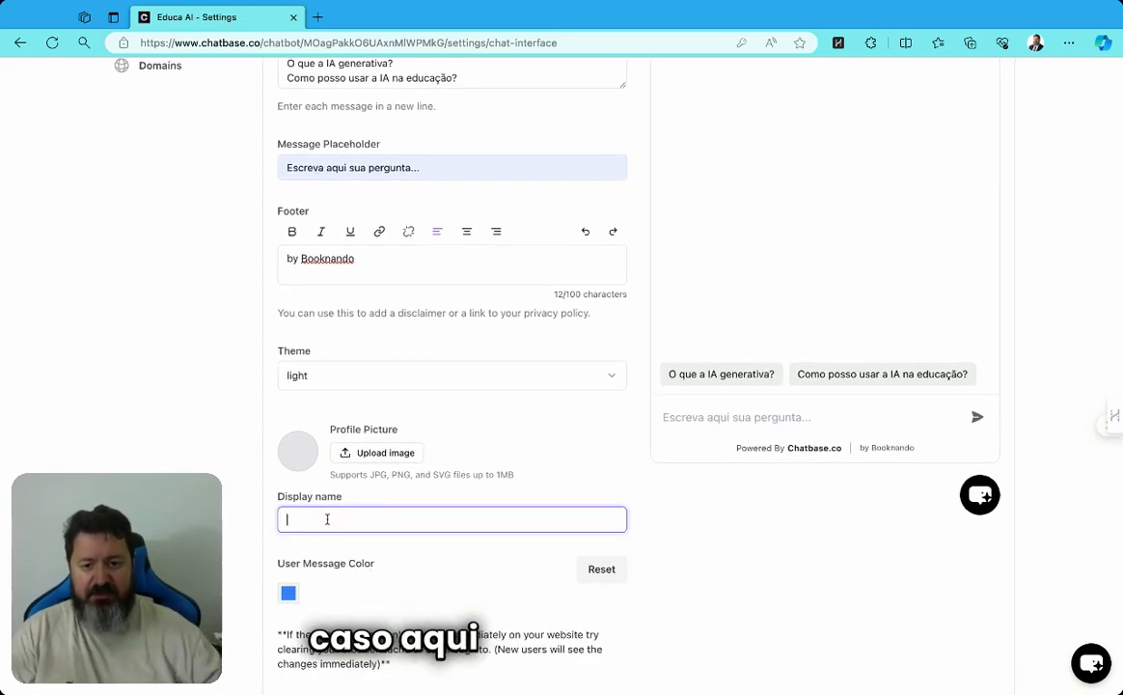
pyautogui.write('Educa AI')
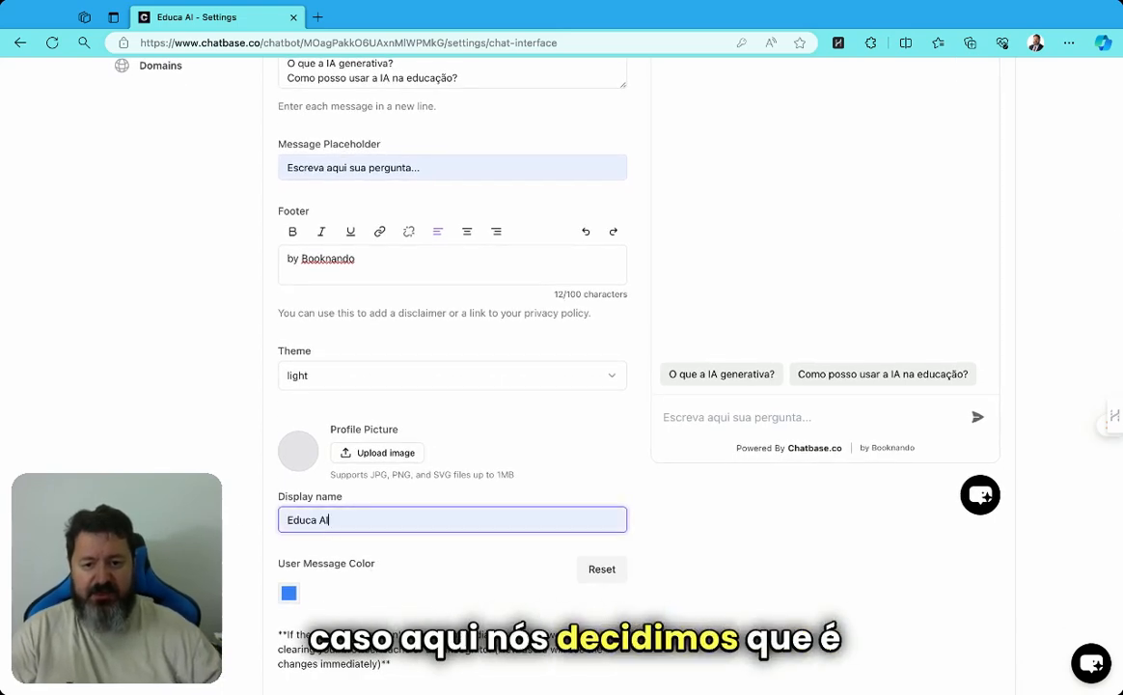
pyautogui.click(315, 612)
pyautogui.scroll(-1, 317, 607)
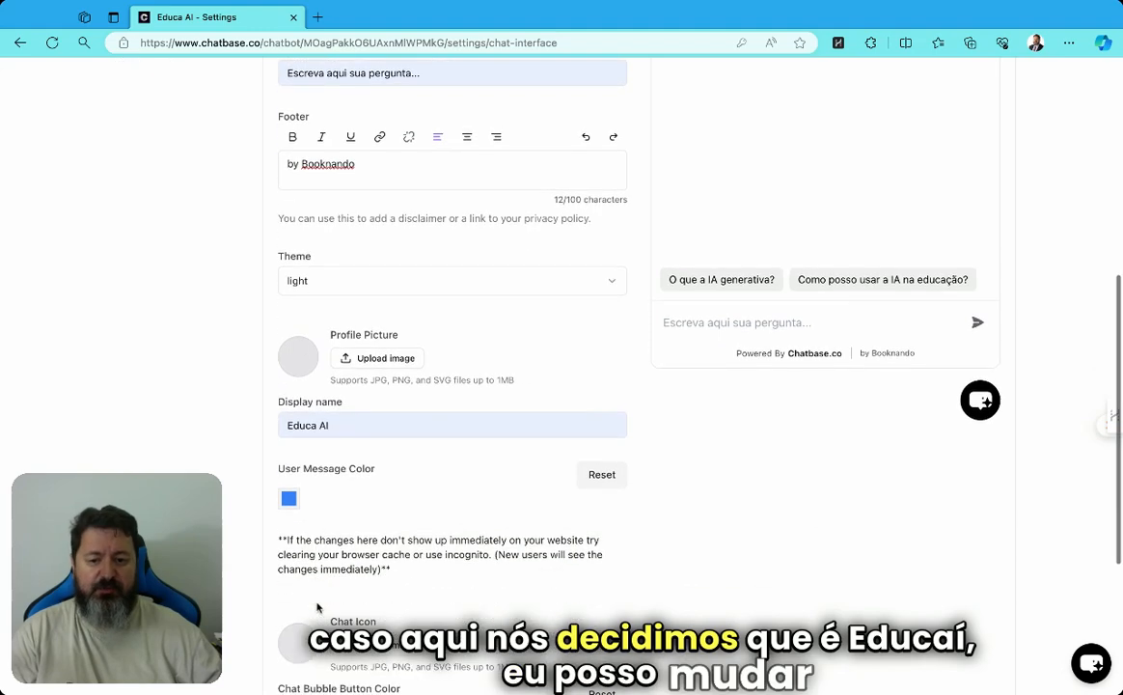
pyautogui.scroll(-3, 328, 570)
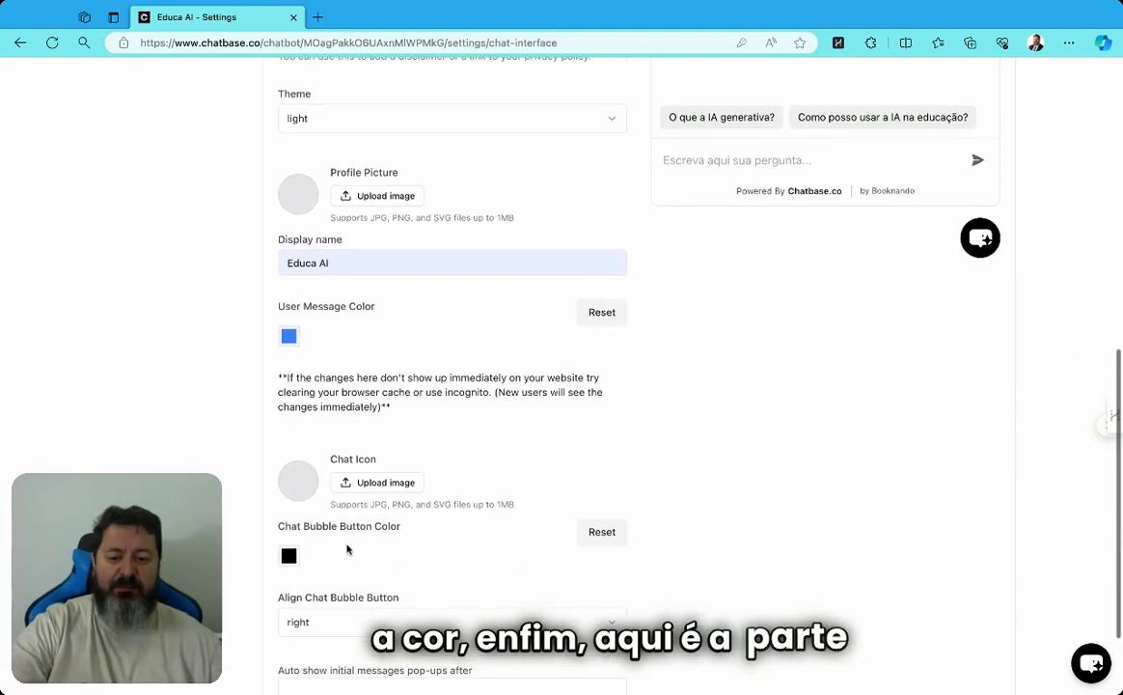
pyautogui.scroll(-2, 386, 540)
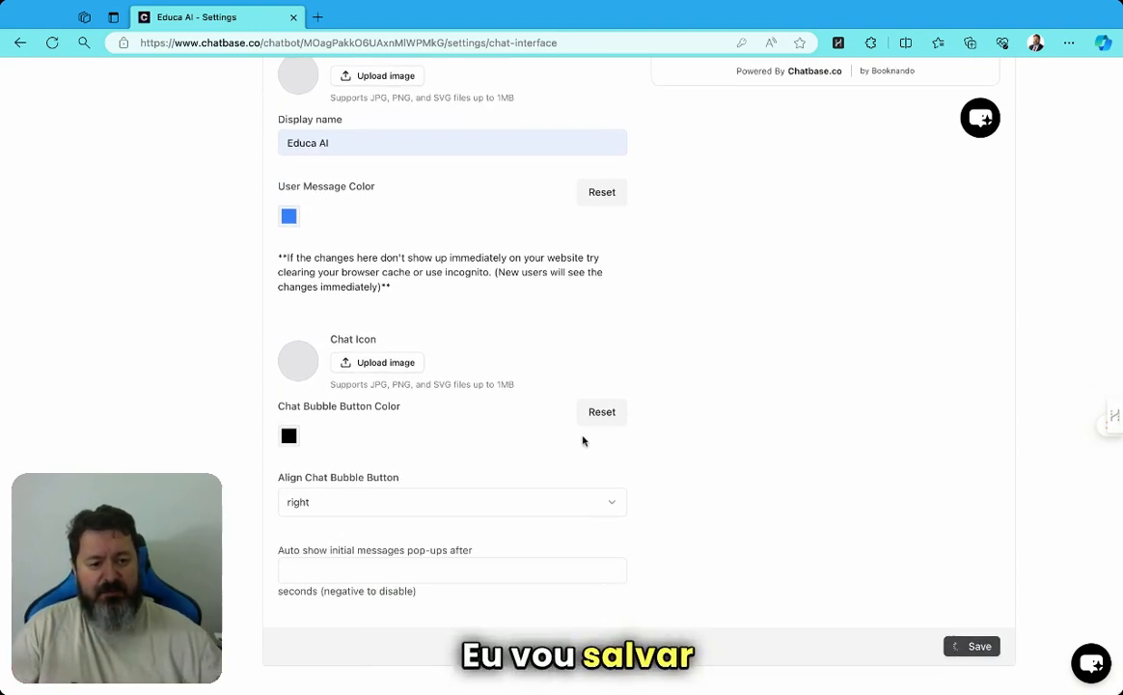
# Review the Security, Leads, Notifications and Domains settings of the chatbot.
pyautogui.scroll(12, 433, 289)
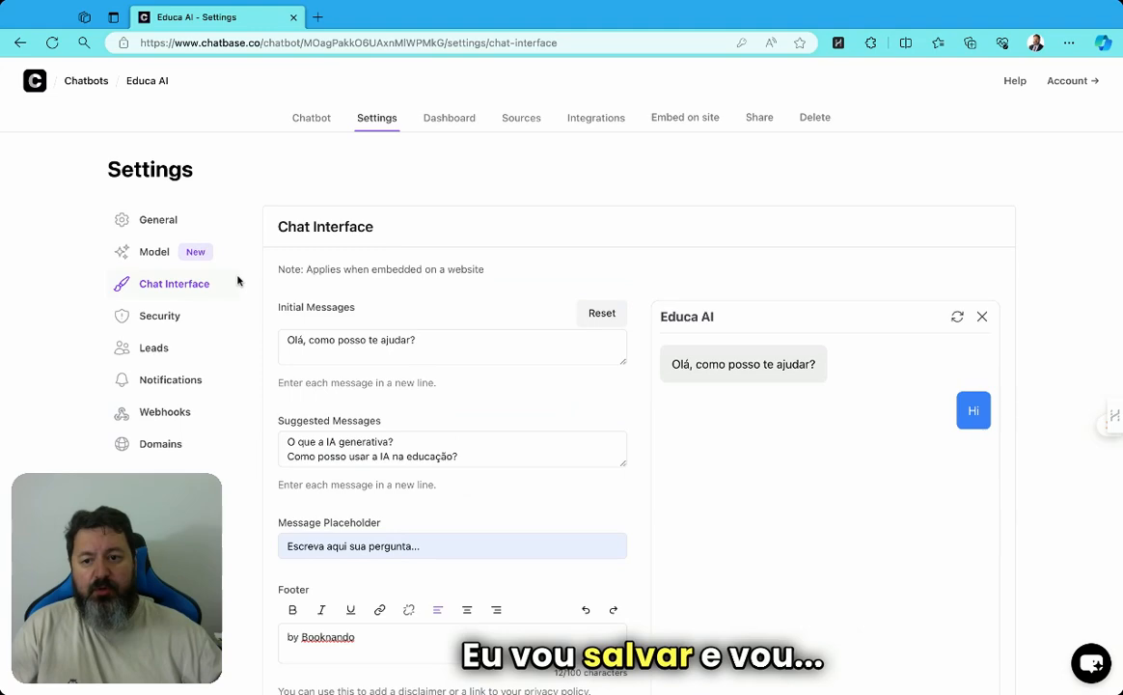
pyautogui.click(160, 317)
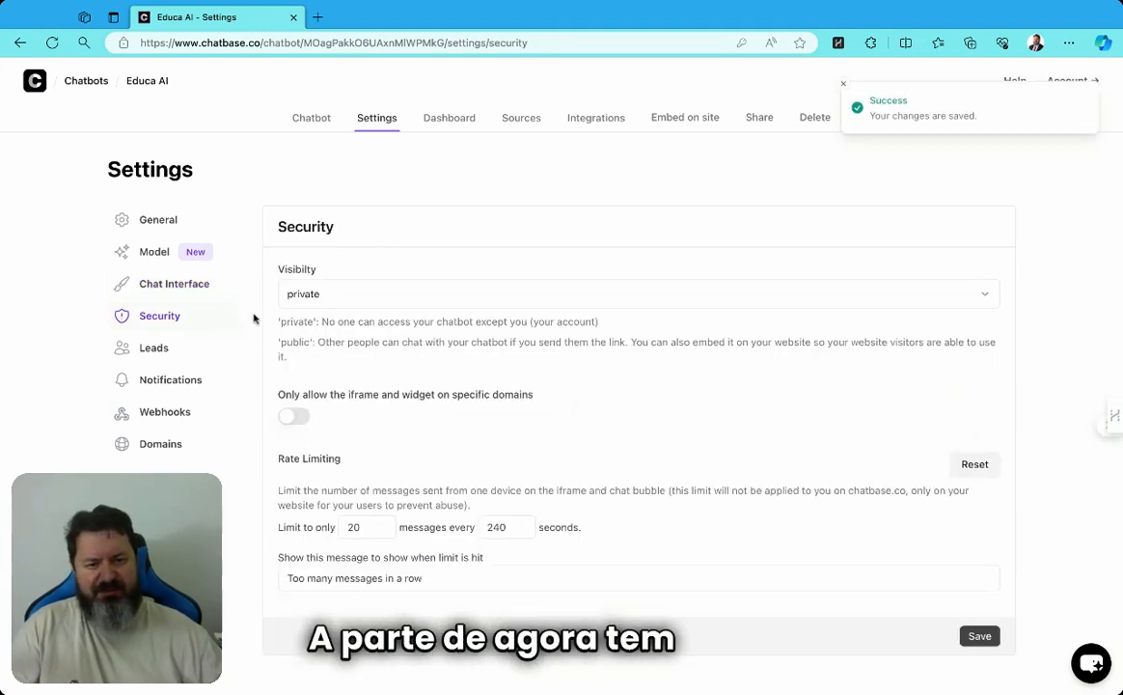
pyautogui.click(166, 349)
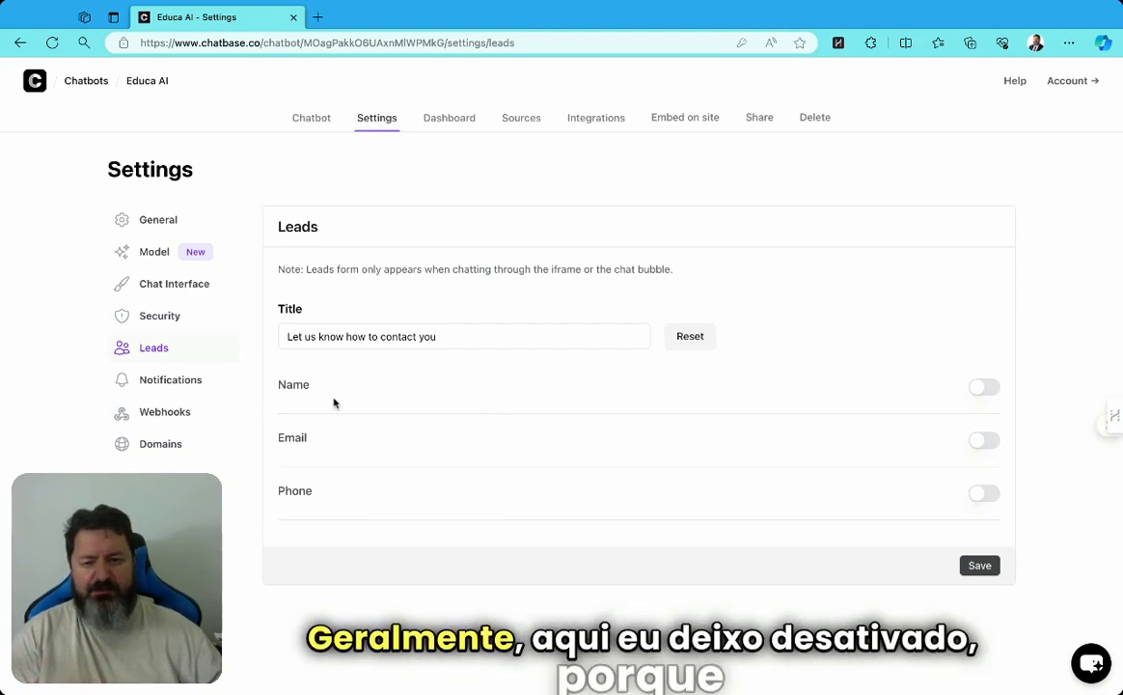
pyautogui.click(183, 383)
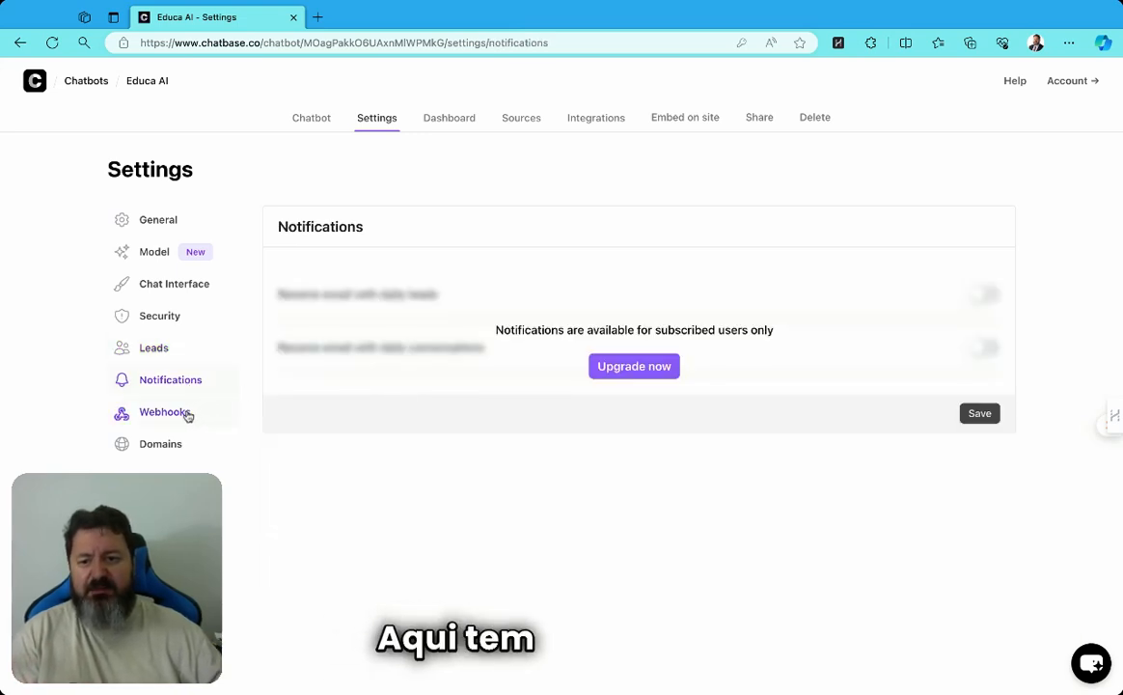
pyautogui.click(173, 444)
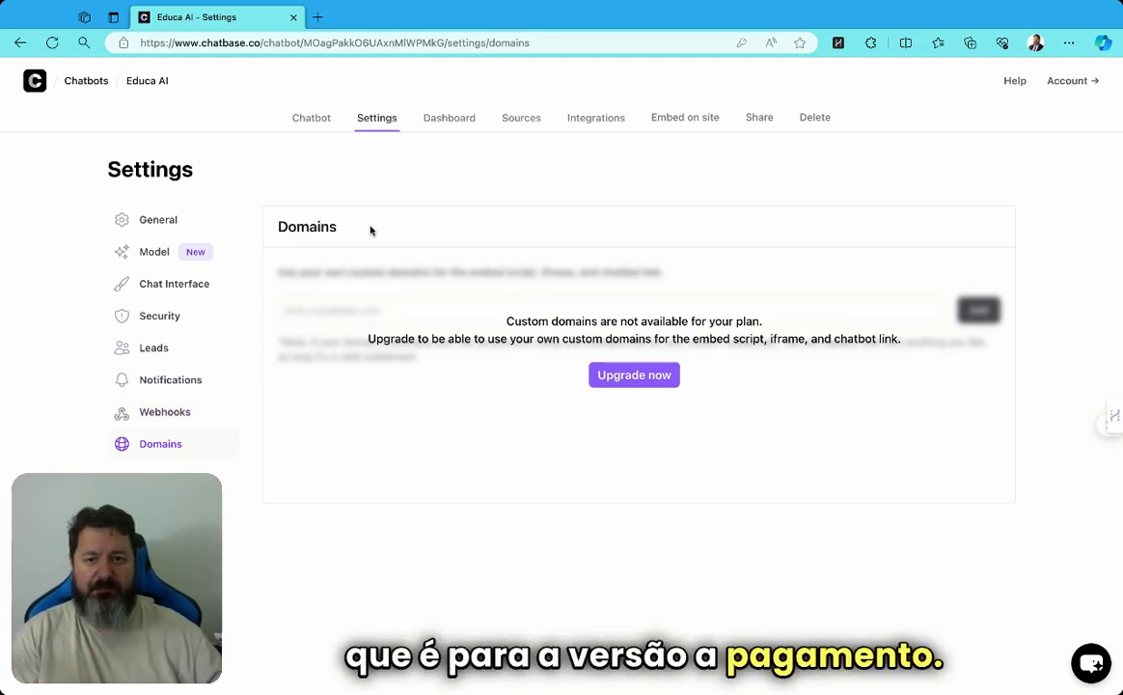
# Go to the chatbot's test chat and ask the suggested question "O que a IA generativa?".
pyautogui.click(312, 117)
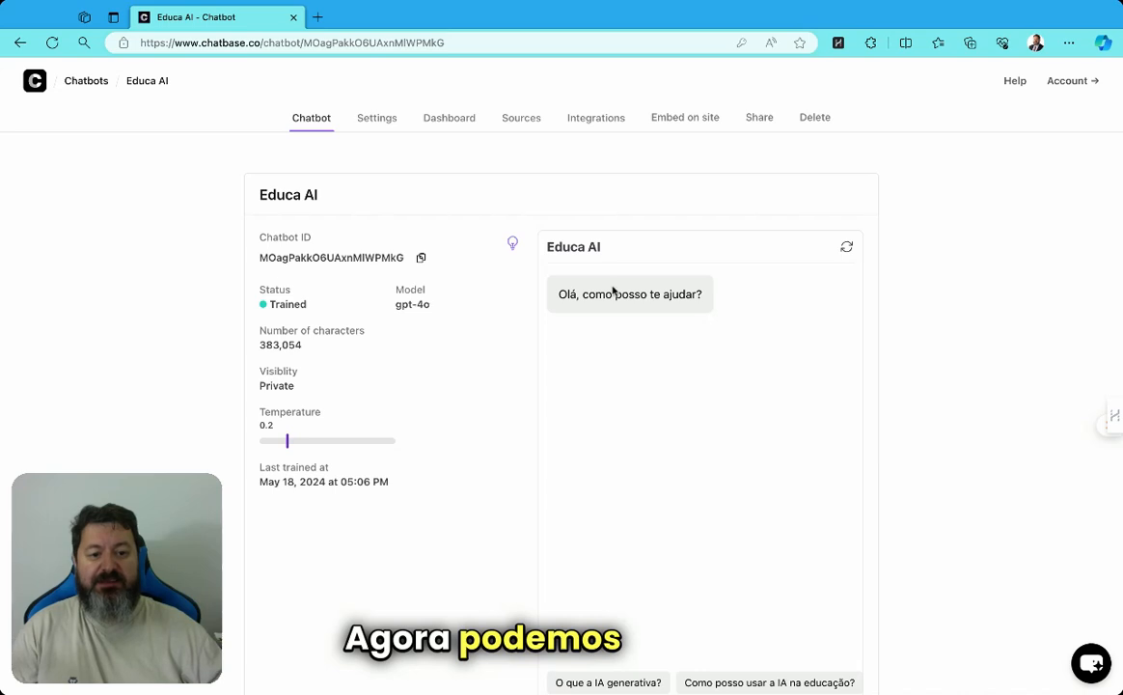
pyautogui.scroll(-3, 613, 290)
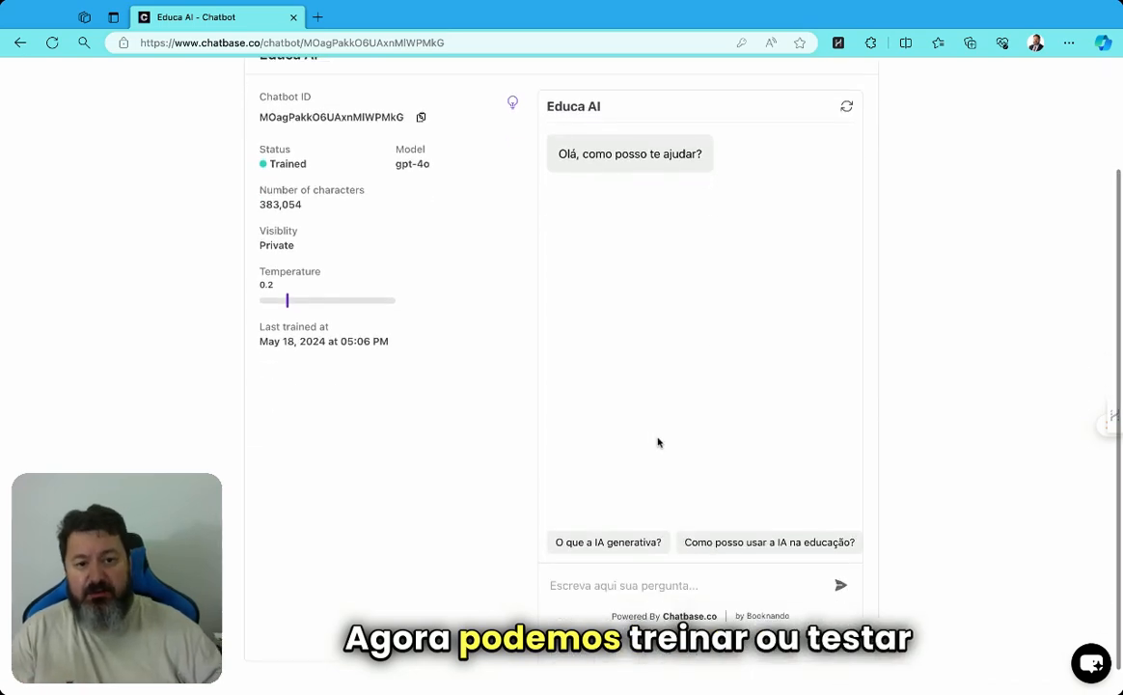
pyautogui.click(626, 543)
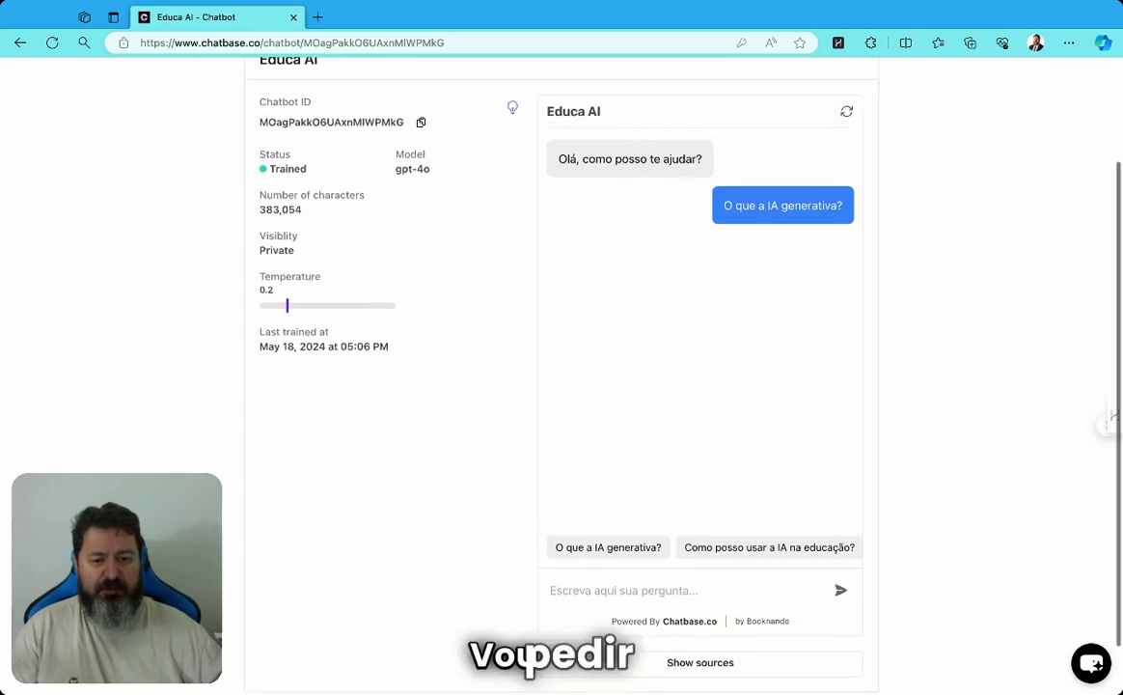
pyautogui.scroll(2, 623, 367)
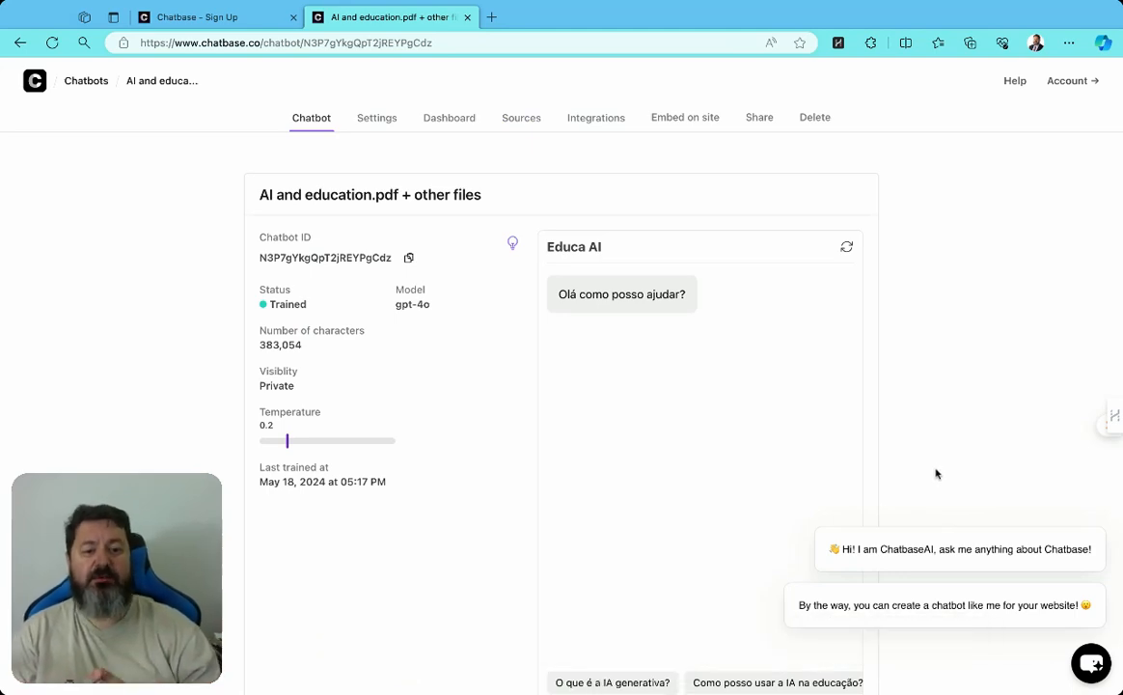
# Test the chatbot with both suggested questions, "O que é a IA generativa?" and "Como posso usar a IA na educação?".
pyautogui.scroll(-3, 935, 473)
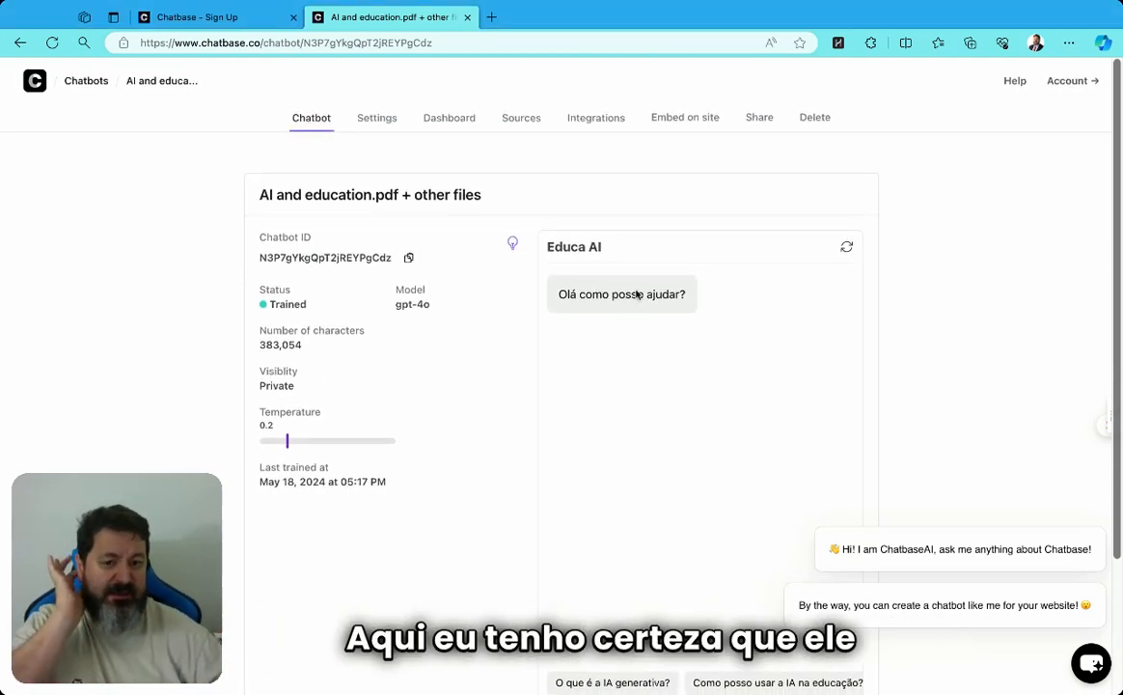
pyautogui.scroll(-5, 706, 363)
pyautogui.click(1108, 525)
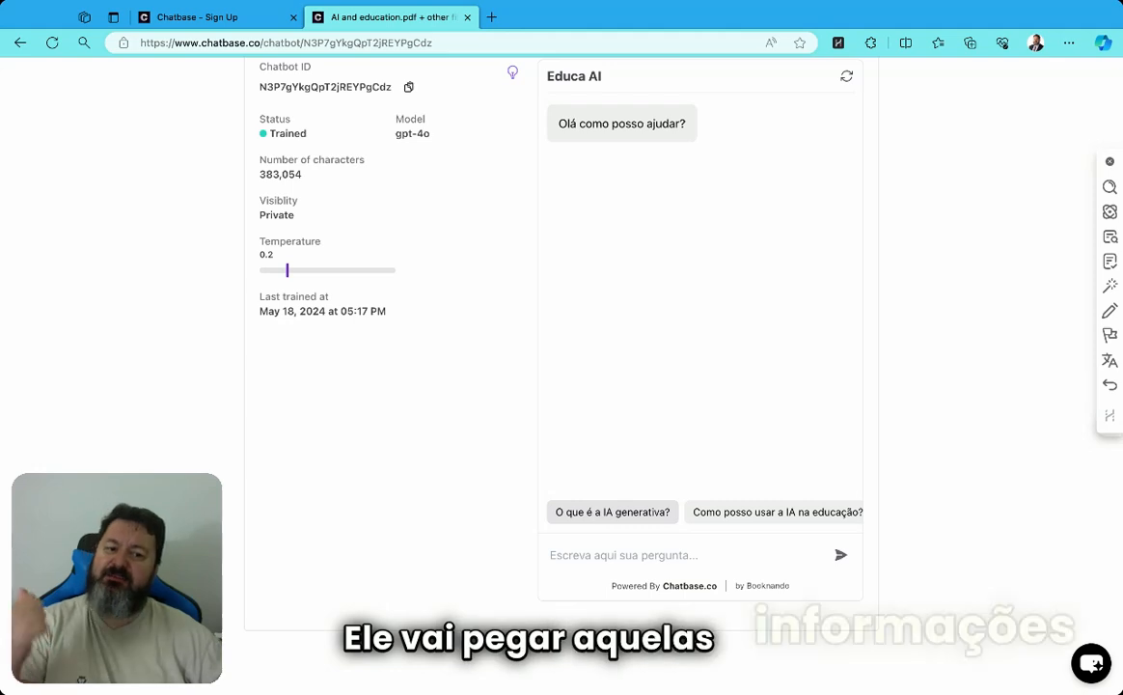
pyautogui.click(600, 512)
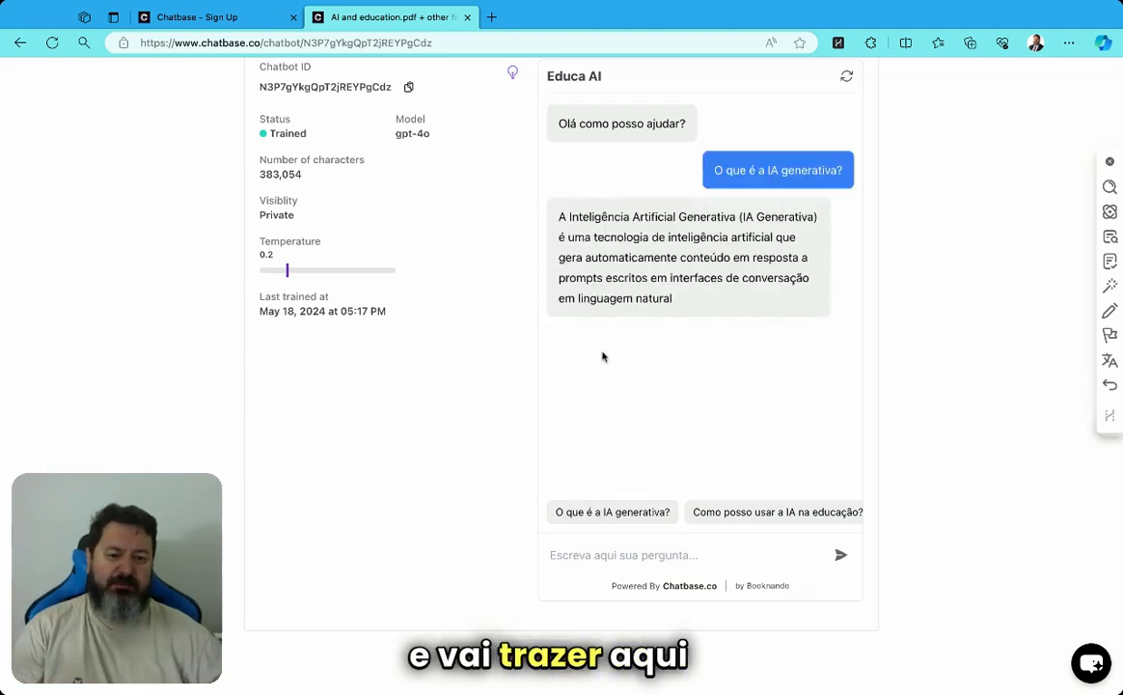
pyautogui.scroll(-1, 654, 342)
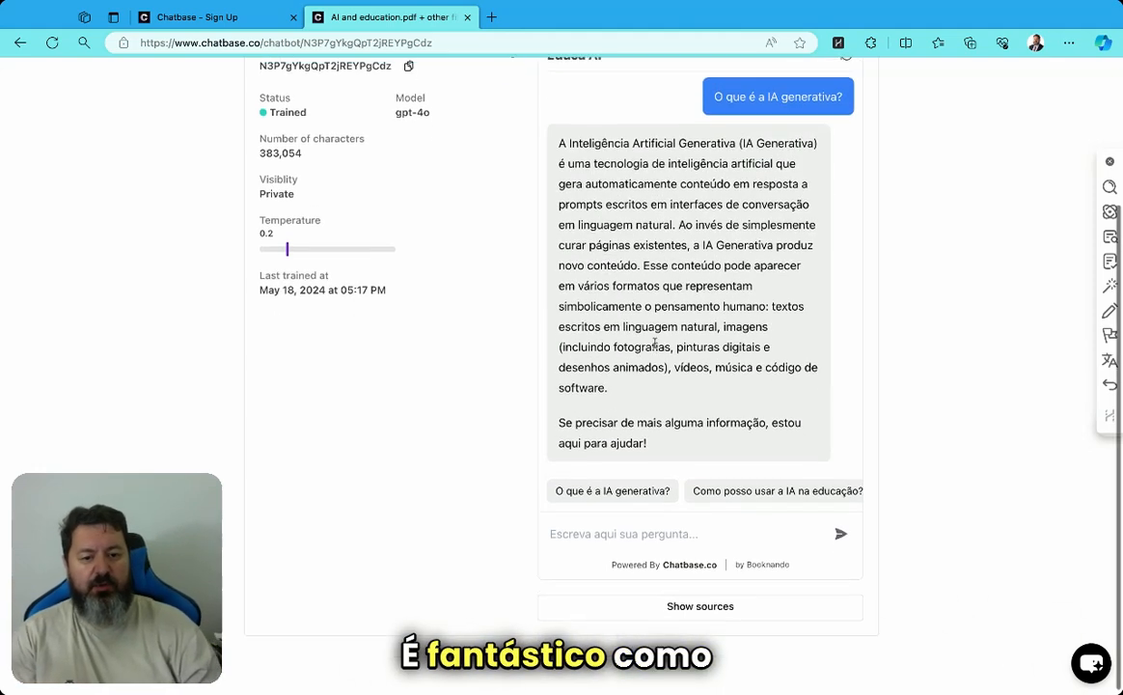
pyautogui.scroll(1, 654, 342)
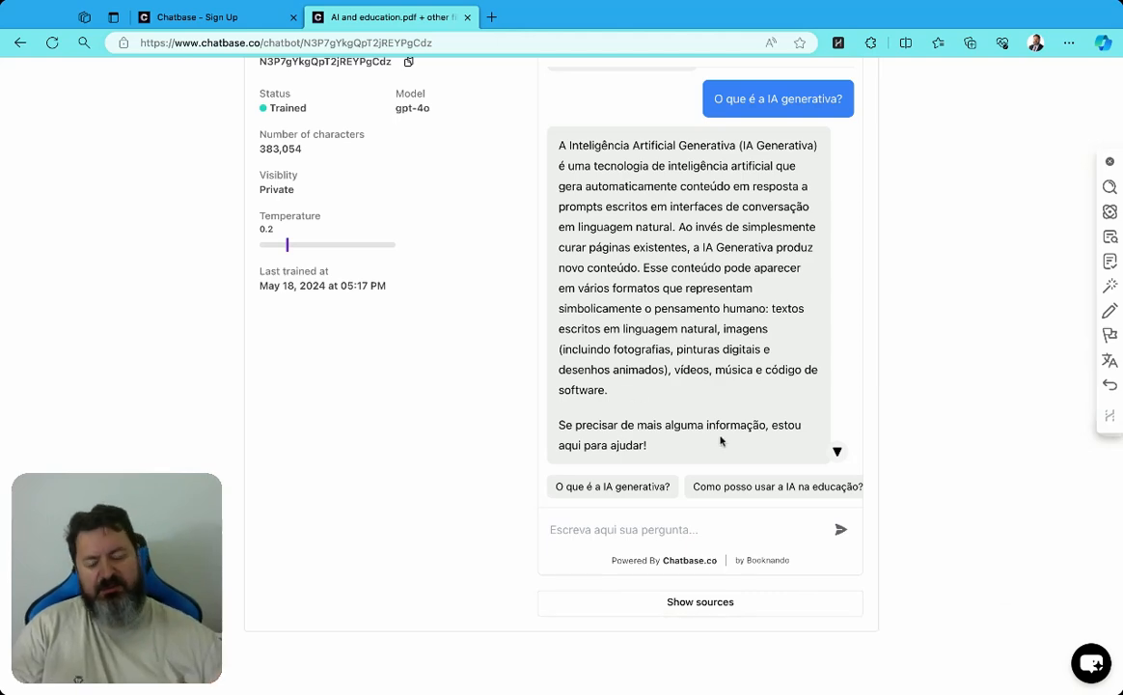
pyautogui.click(764, 486)
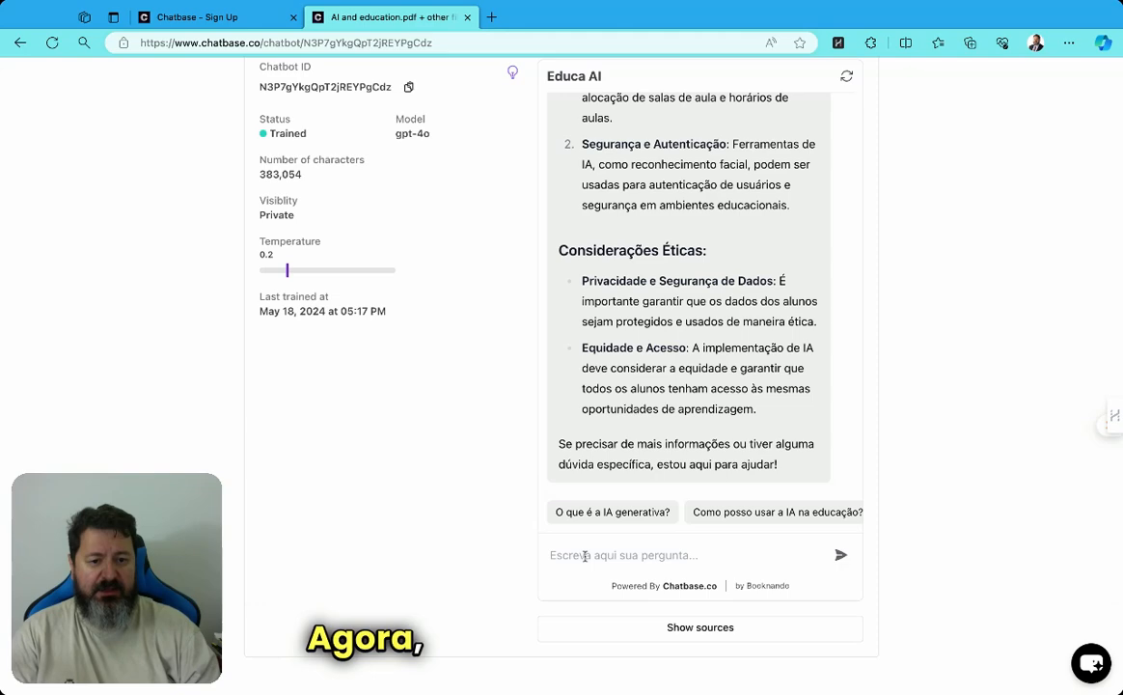
# Ask the chatbot "Como posso iniciar a implementar a IA na minha escola?".
pyautogui.write('Como posso')
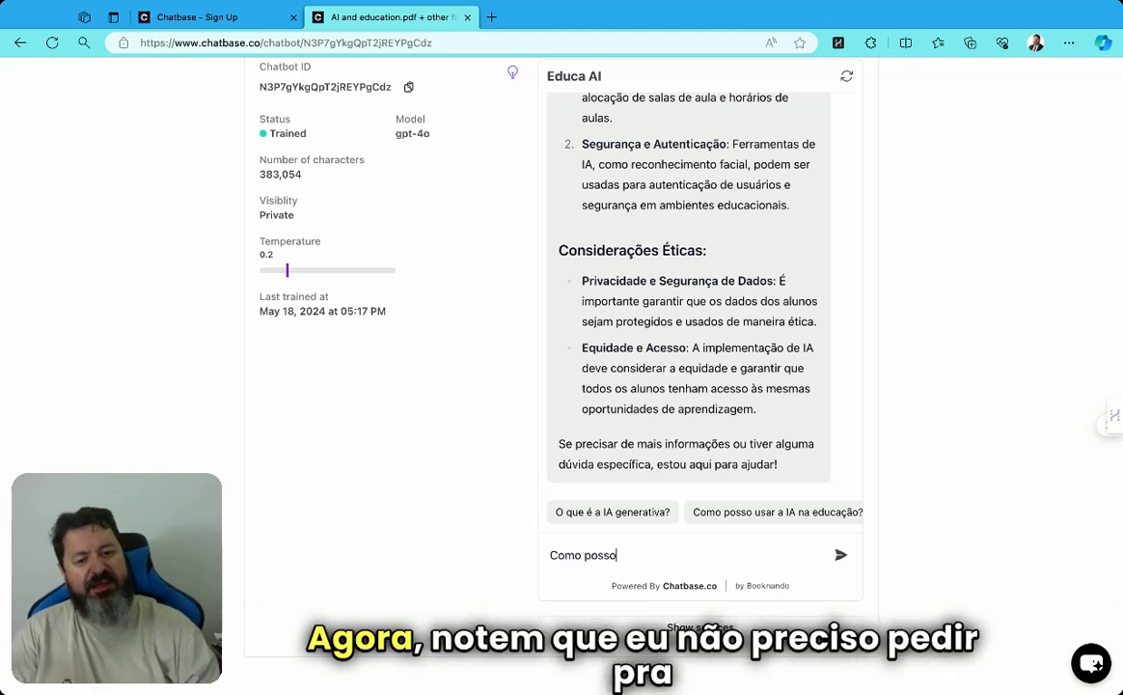
pyautogui.write(' iniciar a im')
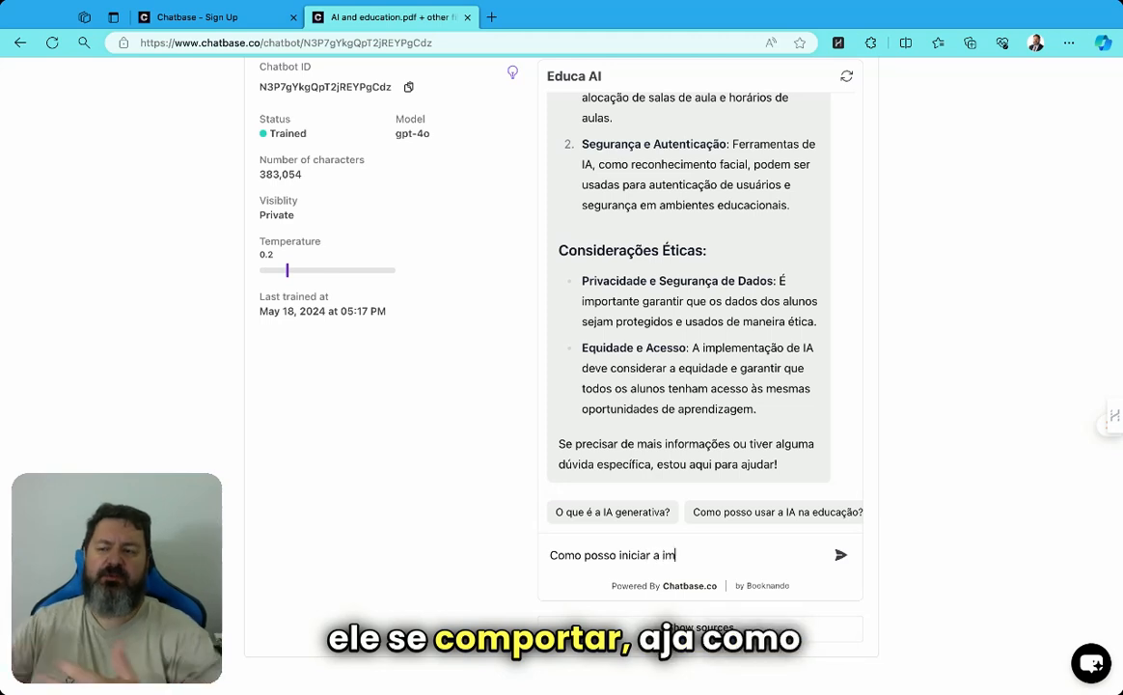
pyautogui.write('plementar')
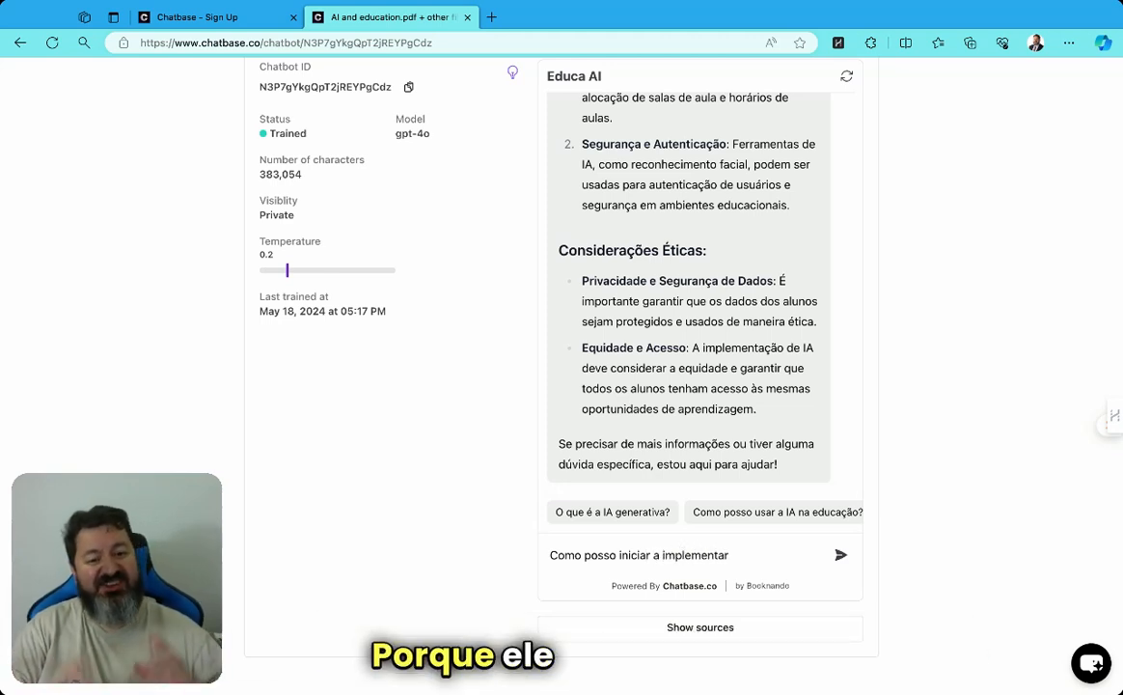
pyautogui.write(' a IA na minha escola')
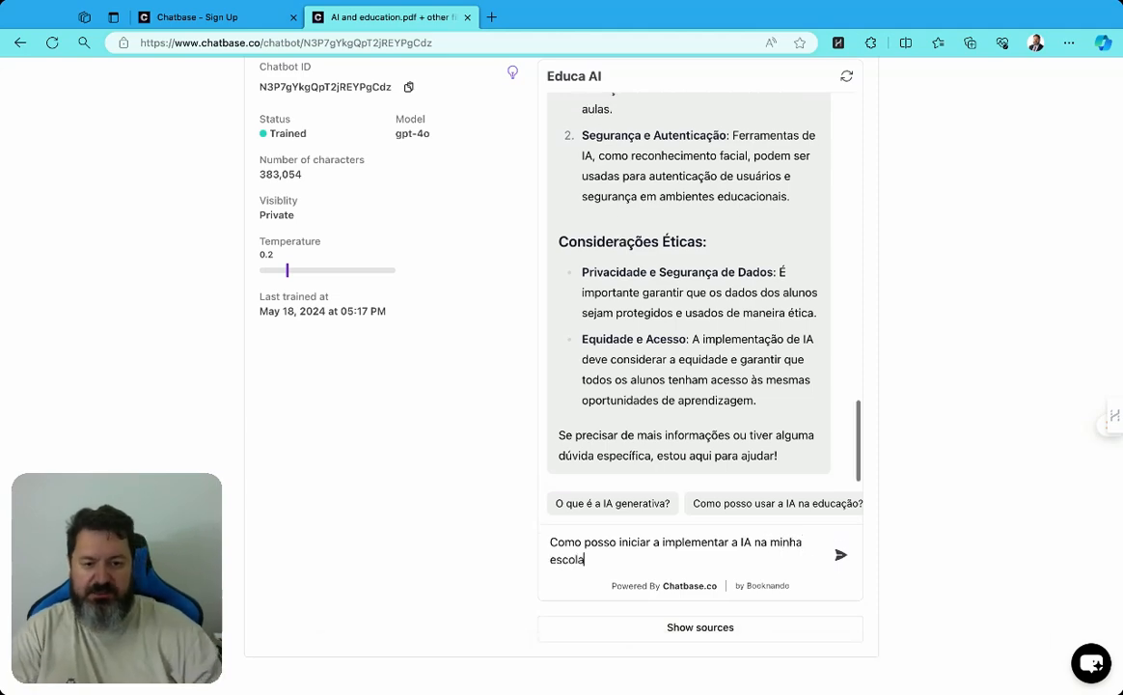
pyautogui.write('?')
pyautogui.press('Return')
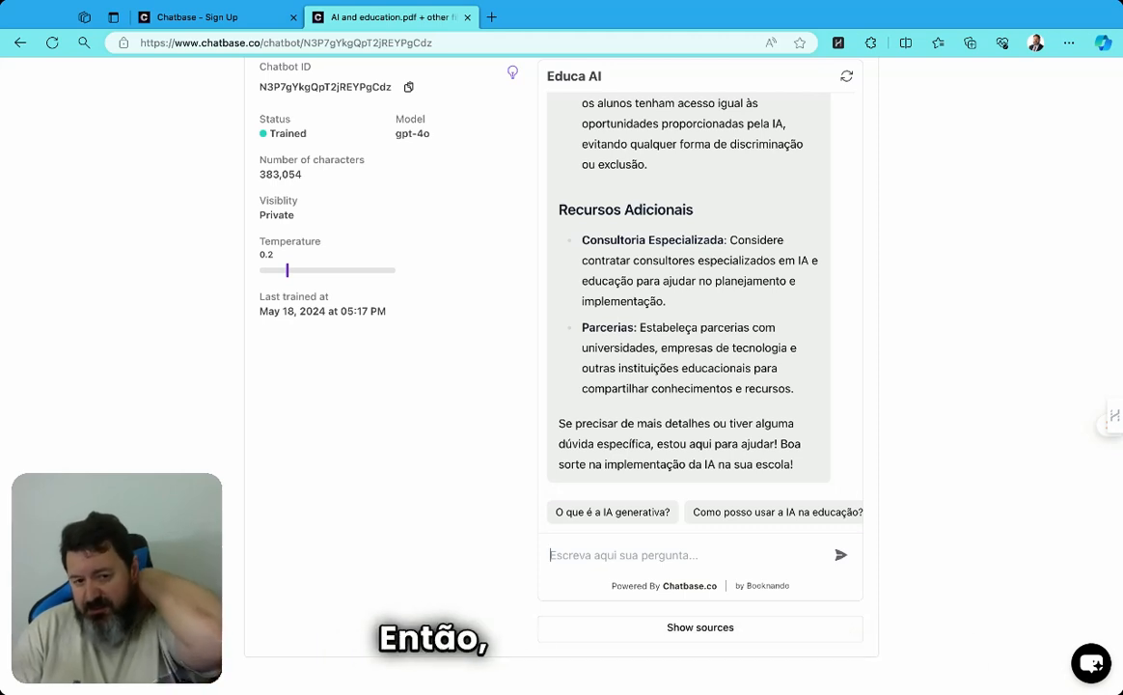
# Send the chatbot the off-topic question "Me ensine a fazer pizza?" and read through its reply.
pyautogui.write('Me ensine a fazer pizza')
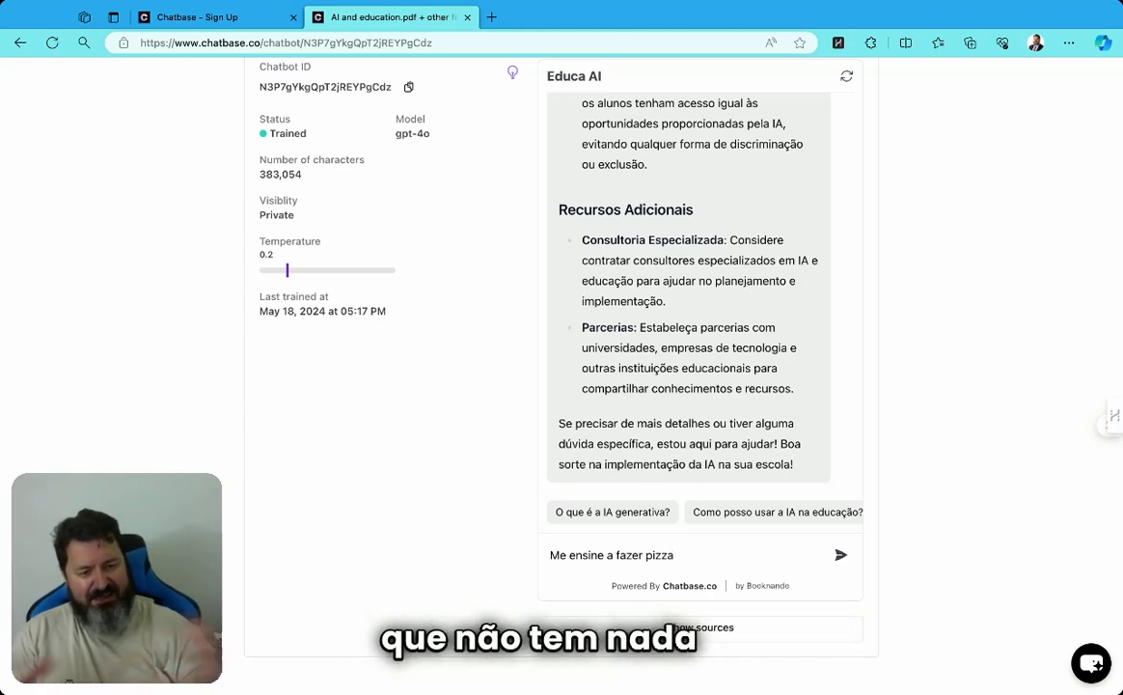
pyautogui.write('?')
pyautogui.press('Return')
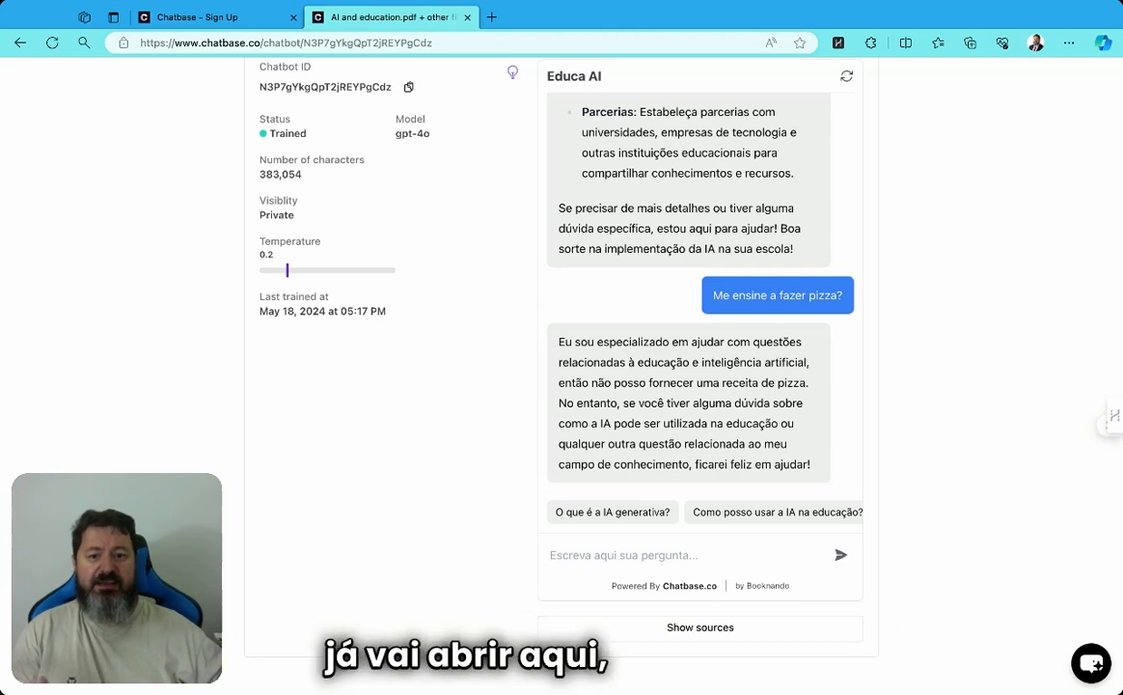
pyautogui.scroll(-1, 648, 440)
pyautogui.scroll(2, 616, 439)
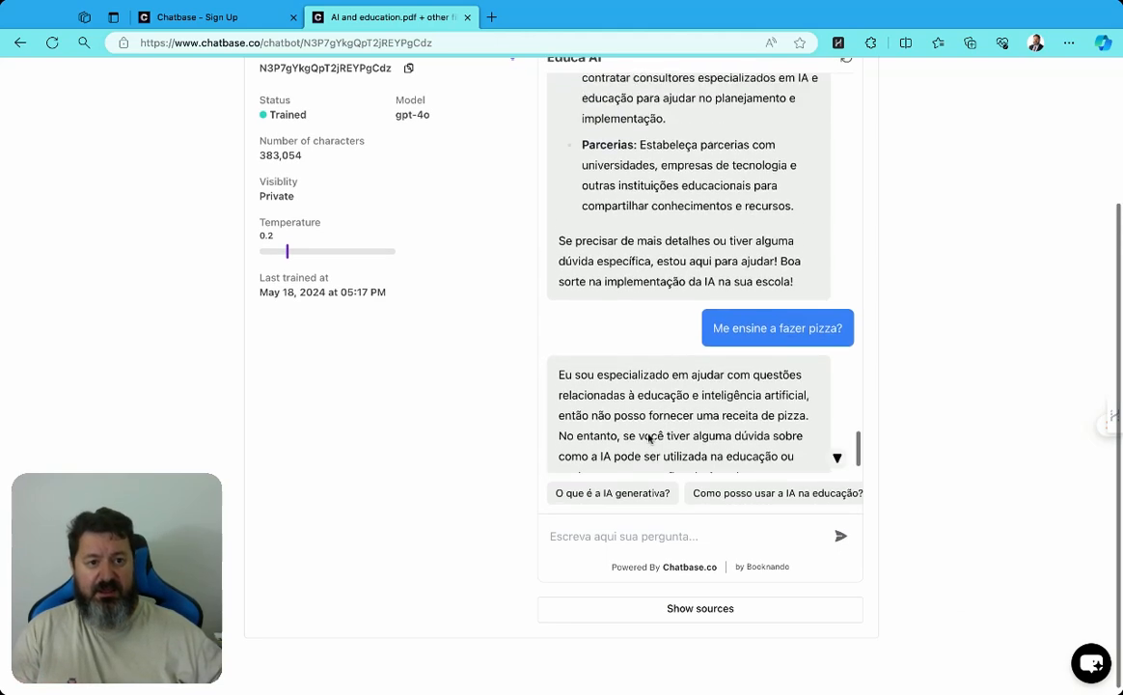
pyautogui.scroll(4, 478, 420)
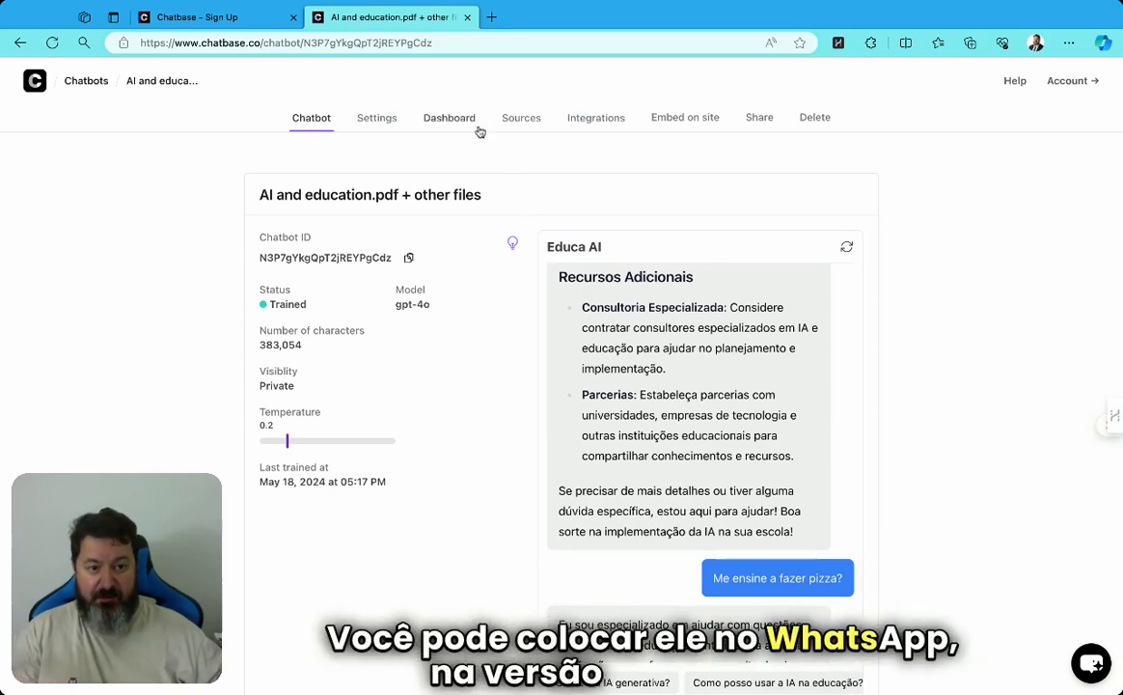
# Review the chatbot's sources and available integrations, including the WordPress plugin page, and return to the Chatbase integrations.
pyautogui.click(522, 120)
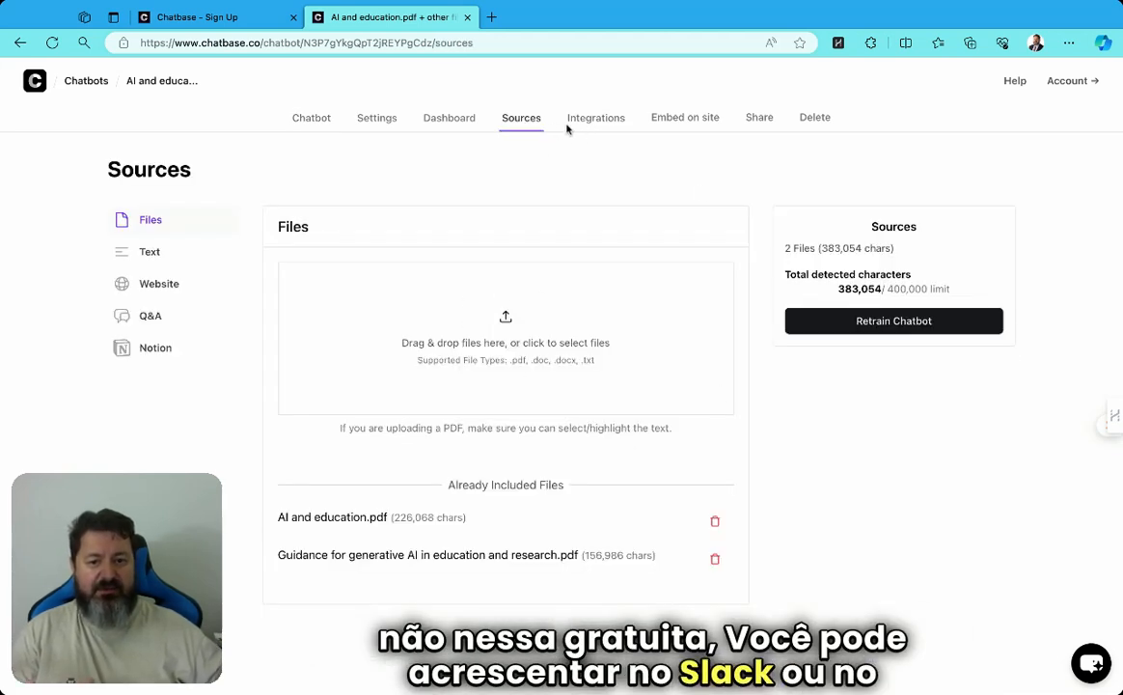
pyautogui.click(605, 133)
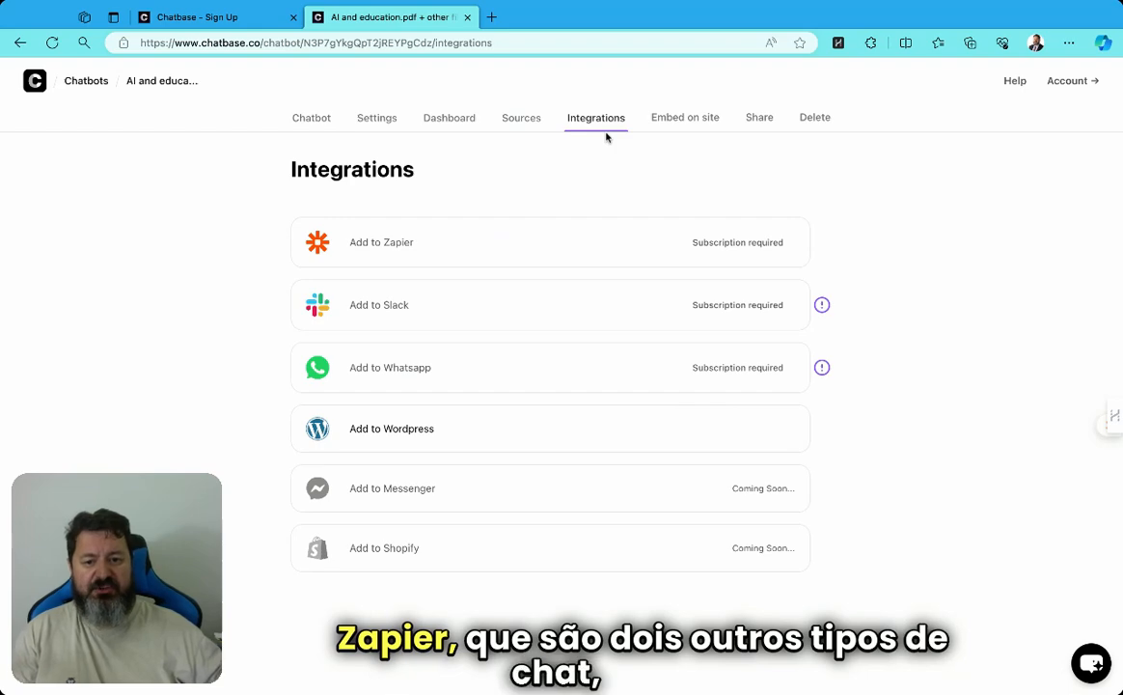
pyautogui.click(401, 430)
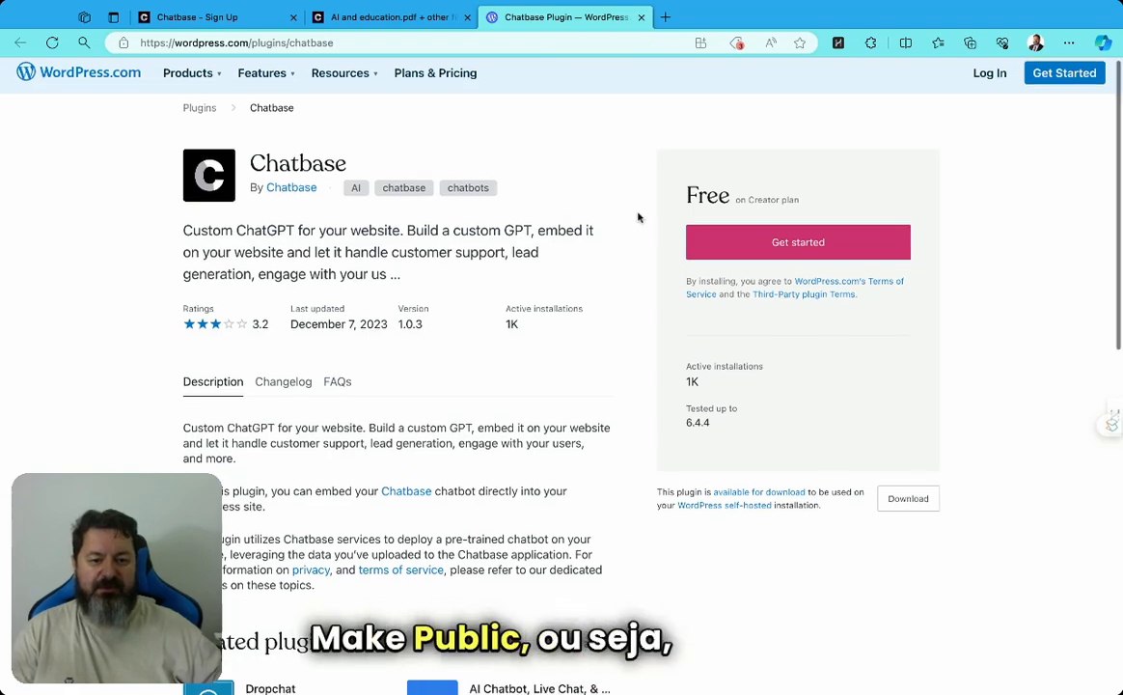
pyautogui.scroll(-3, 640, 218)
pyautogui.scroll(3, 638, 218)
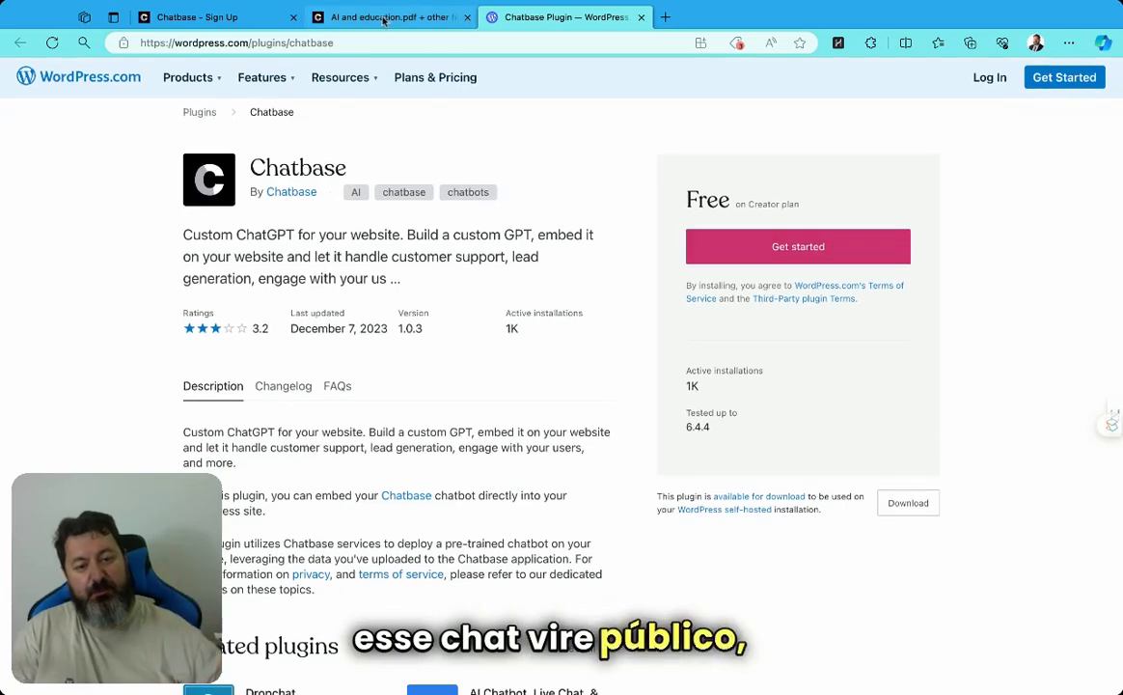
pyautogui.click(386, 16)
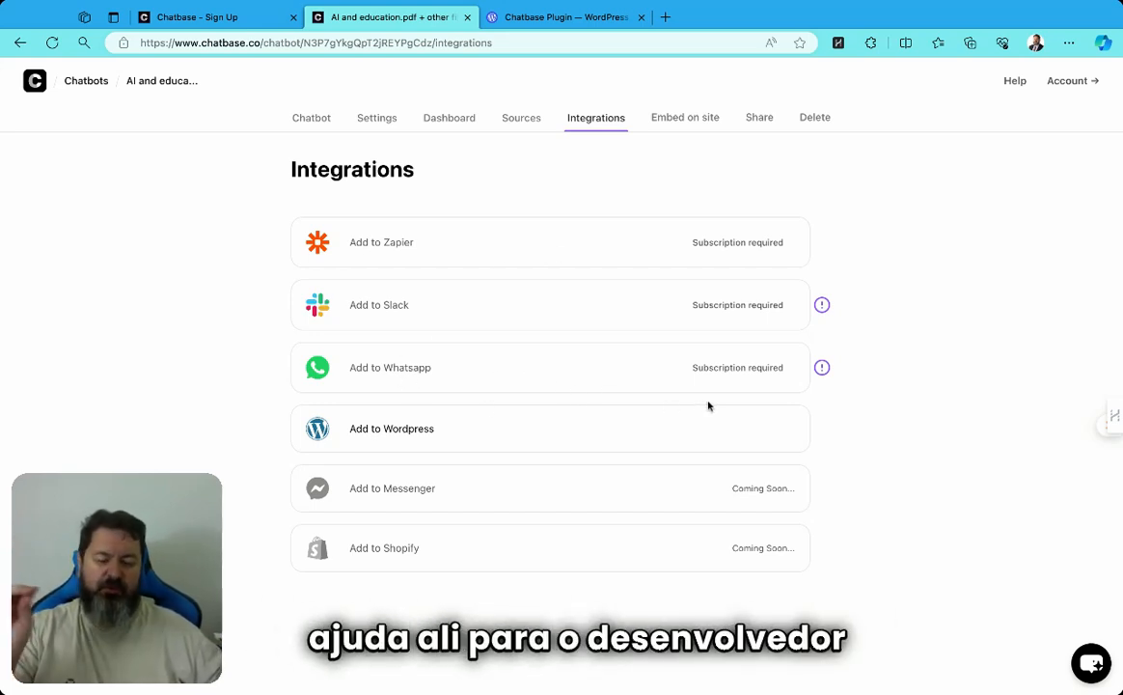
# Make the chatbot public from its site embedding option, view the iframe and script codes, and close the dialog.
pyautogui.click(683, 118)
pyautogui.click(637, 403)
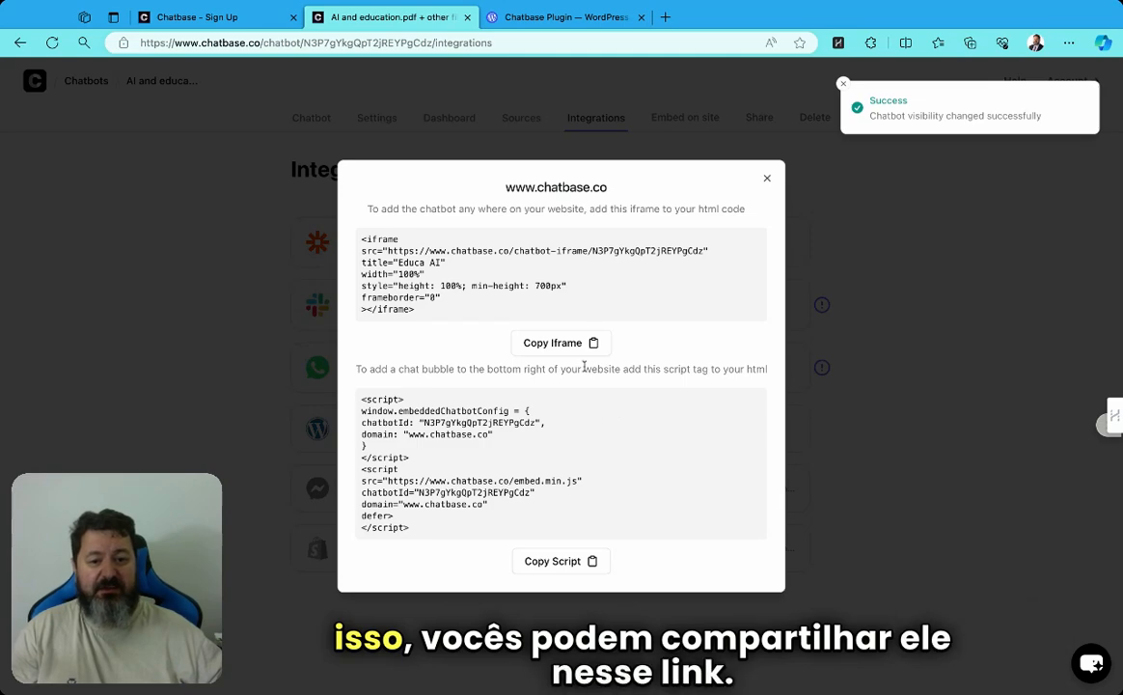
pyautogui.hscroll(-2, 363, 240)
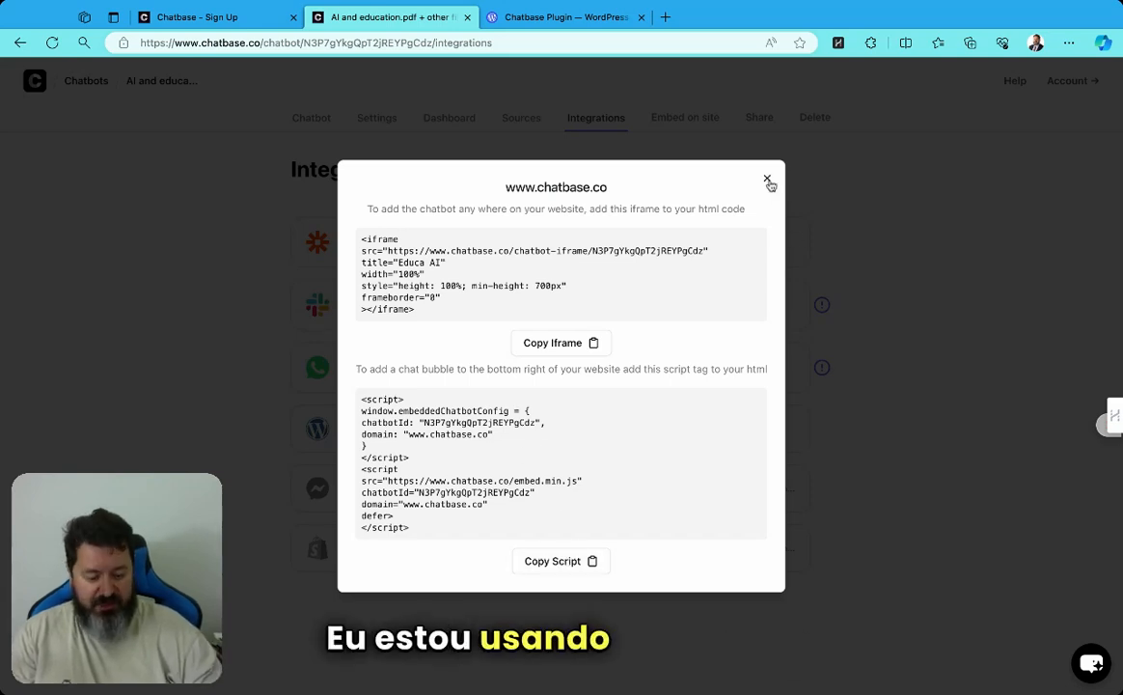
pyautogui.click(767, 180)
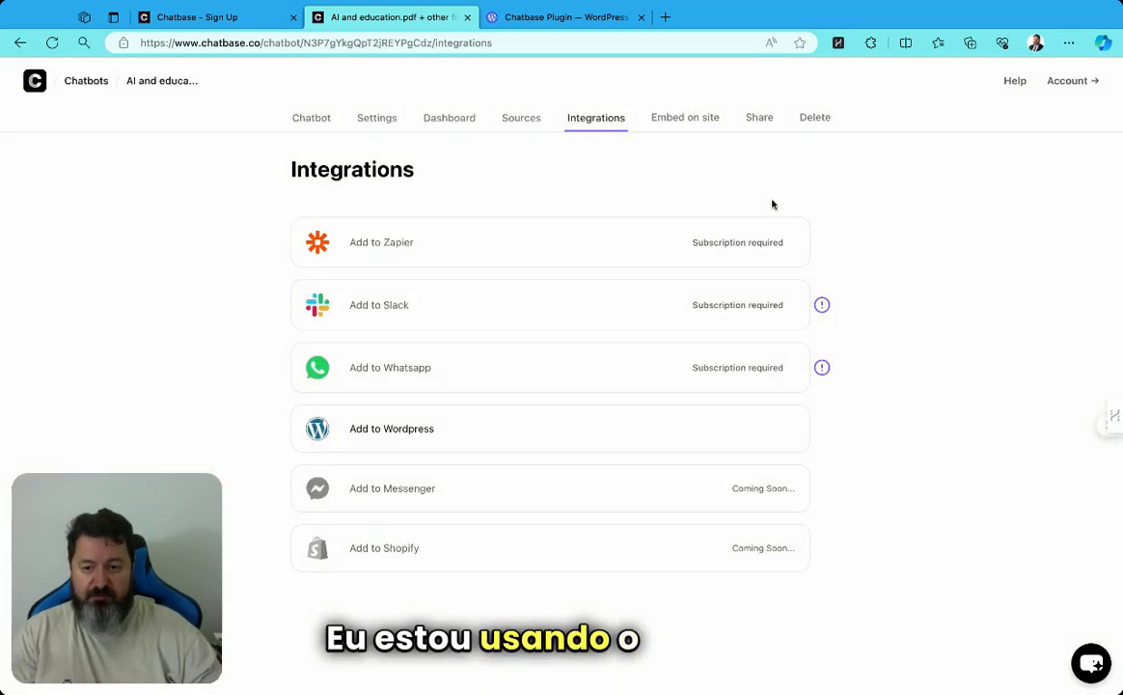
# Copy the chatbot's share link, visit its public page and ask "Quem é você?".
pyautogui.click(760, 119)
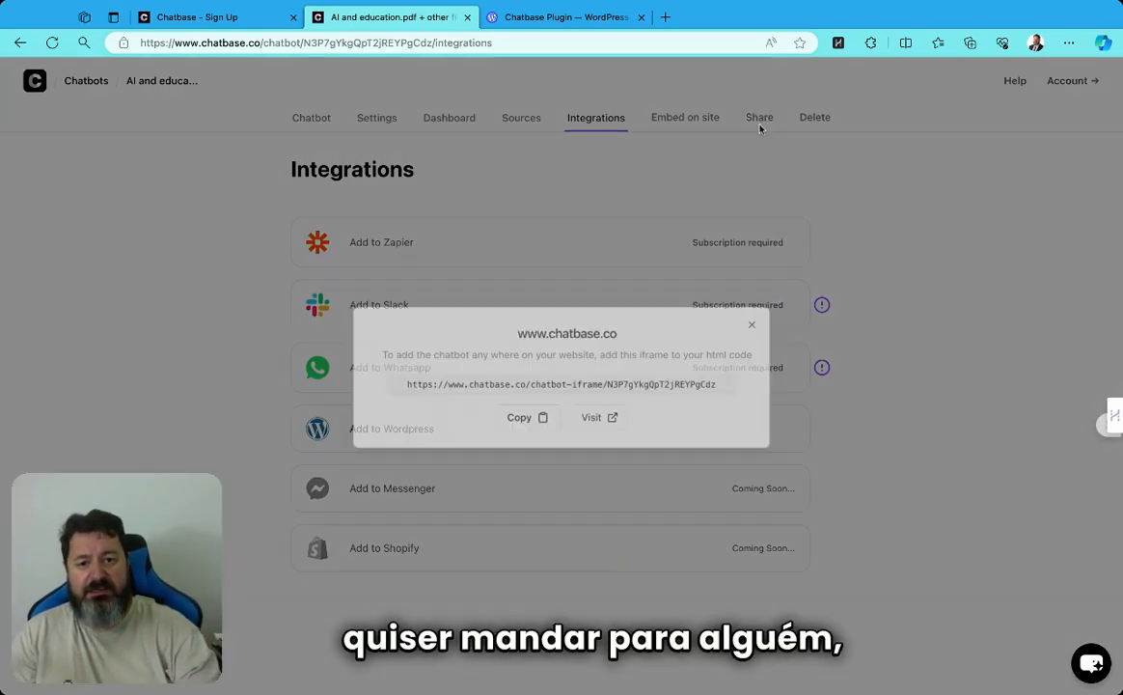
pyautogui.click(537, 417)
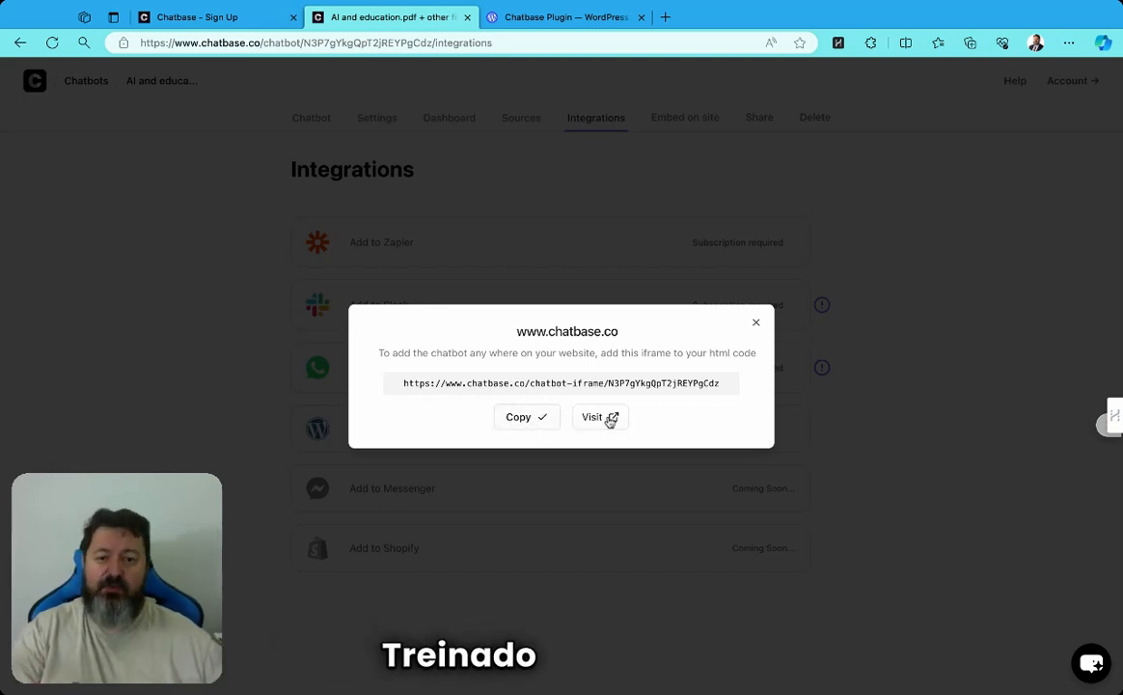
pyautogui.click(610, 418)
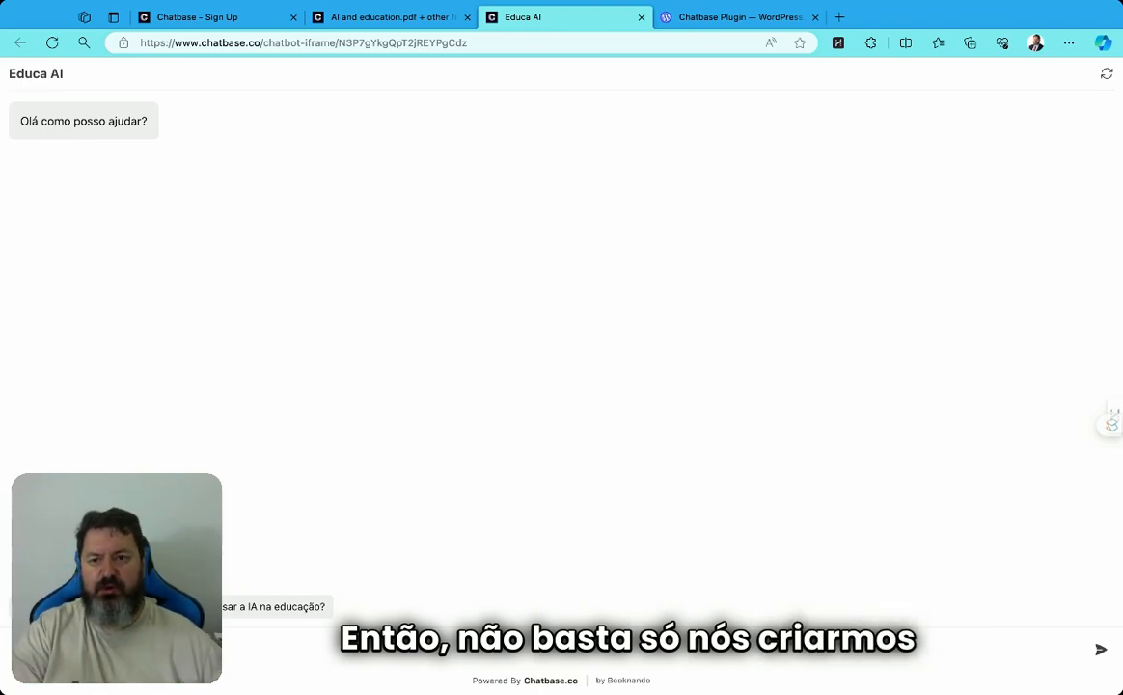
pyautogui.press('Return')
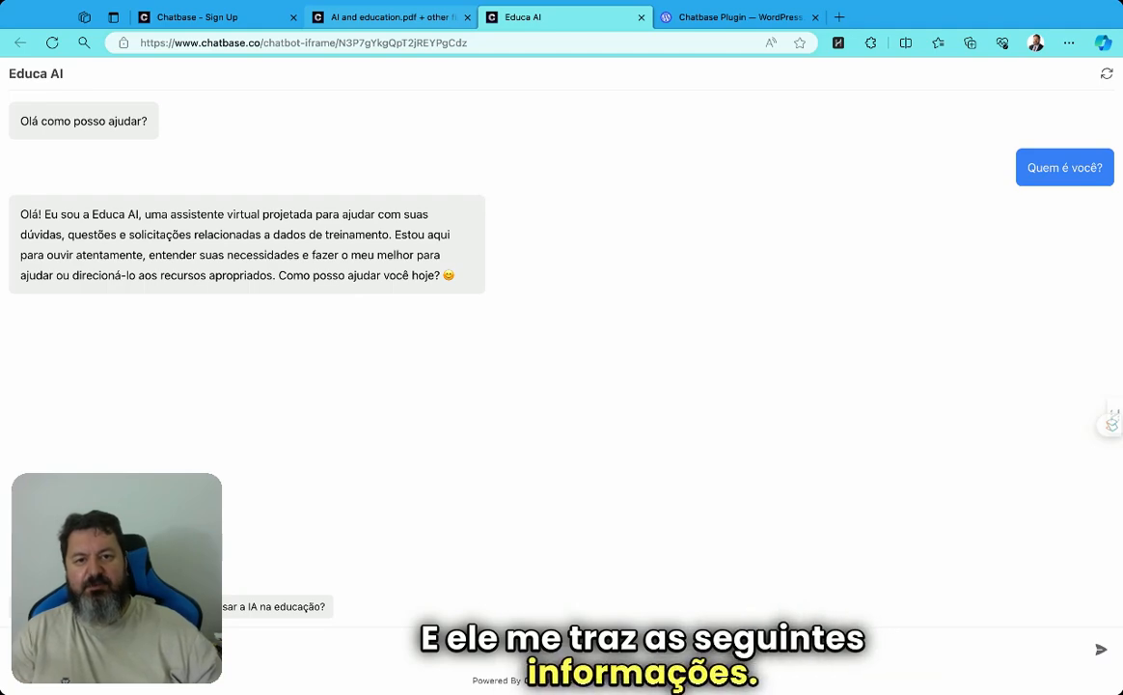
# Return to the chatbot's management page, dismiss the sharing dialog and view the "Me ensine a fazer pizza?" conversation in the chat logs.
pyautogui.click(392, 17)
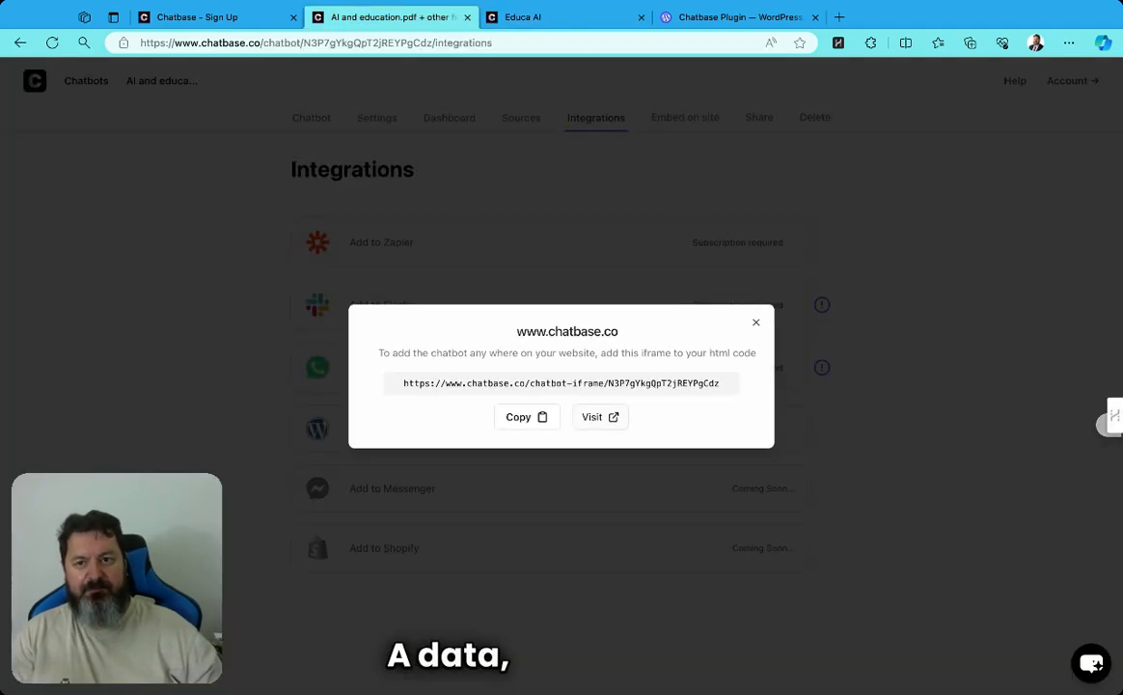
pyautogui.click(757, 324)
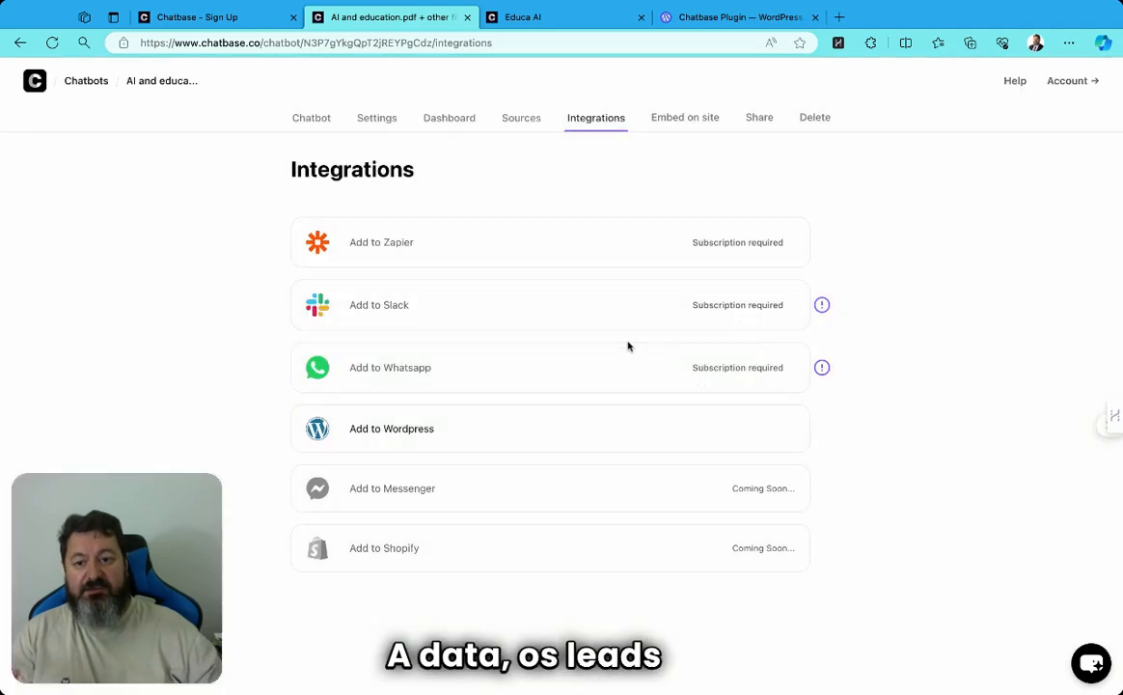
pyautogui.click(453, 129)
pyautogui.scroll(-2, 458, 278)
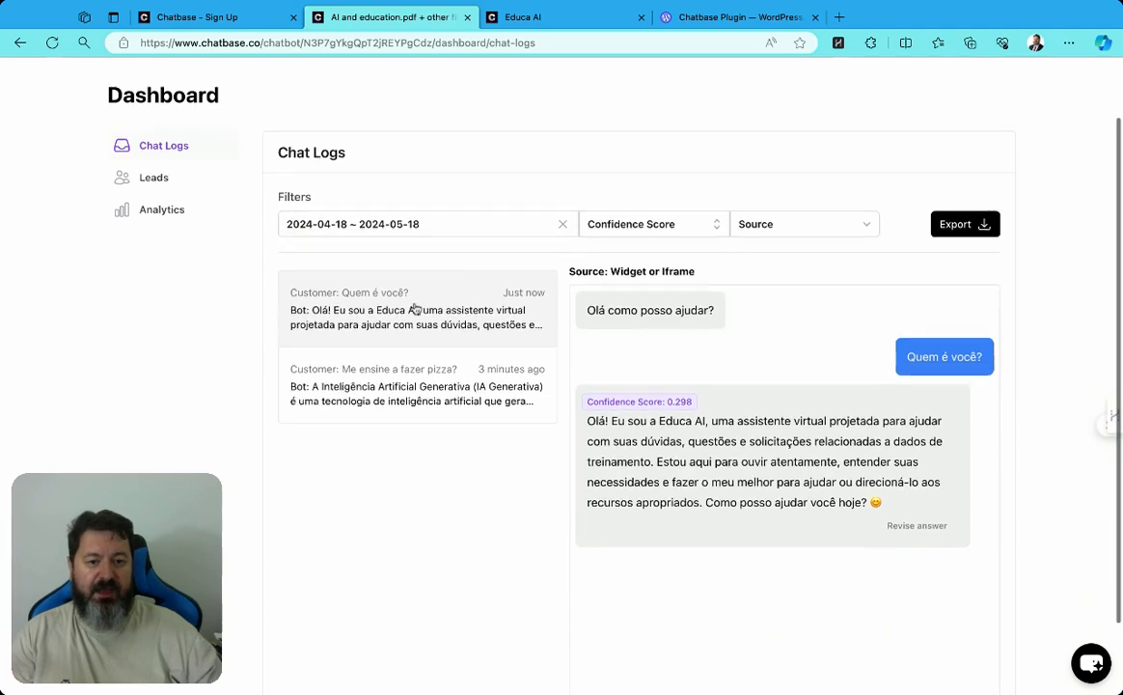
pyautogui.click(426, 379)
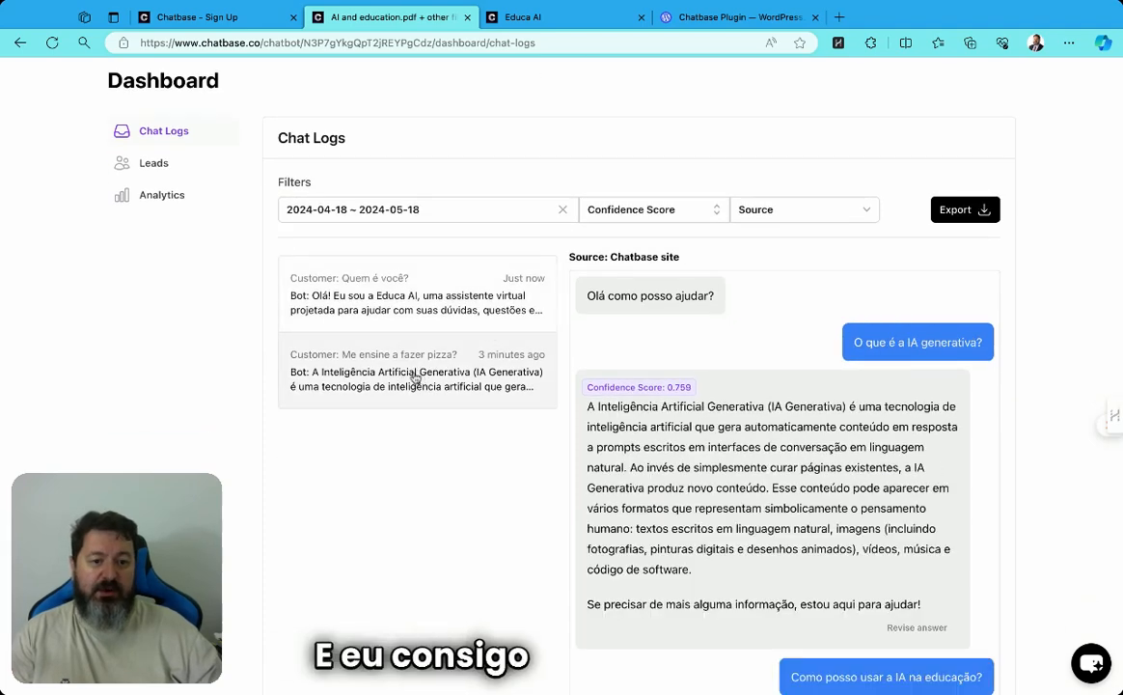
# Examine the confidence scores in the "Me ensine a fazer pizza?" and "Quem é você?" chat log conversations.
pyautogui.scroll(-1, 421, 376)
pyautogui.scroll(3, 672, 349)
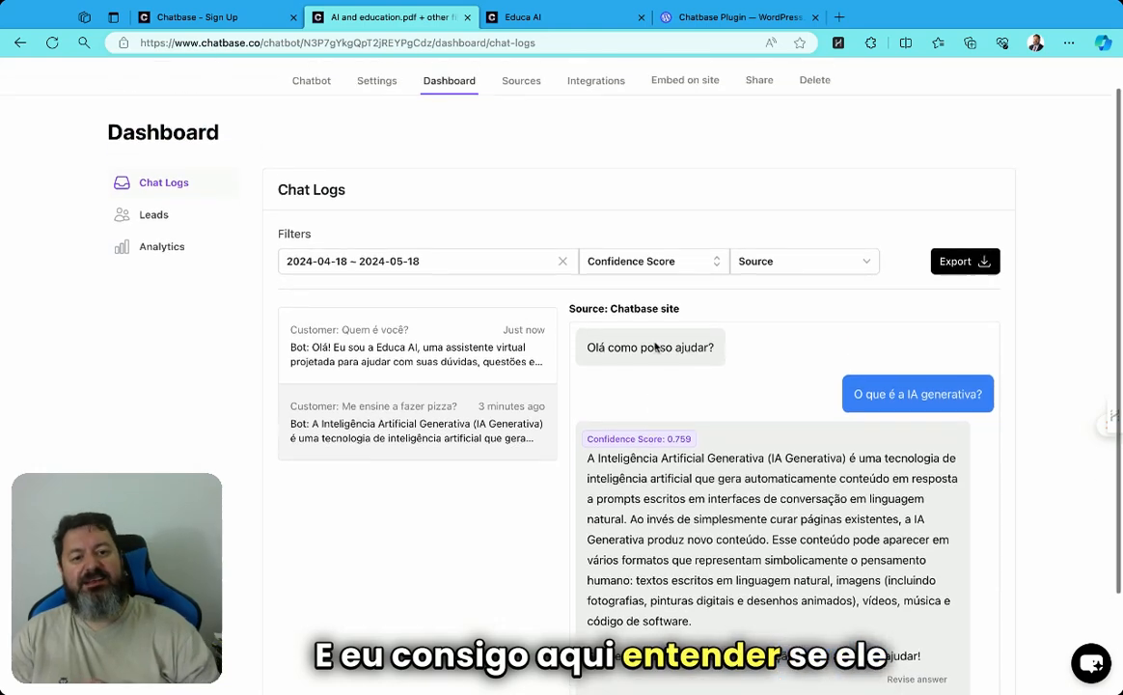
pyautogui.scroll(-3, 727, 386)
pyautogui.scroll(3, 835, 391)
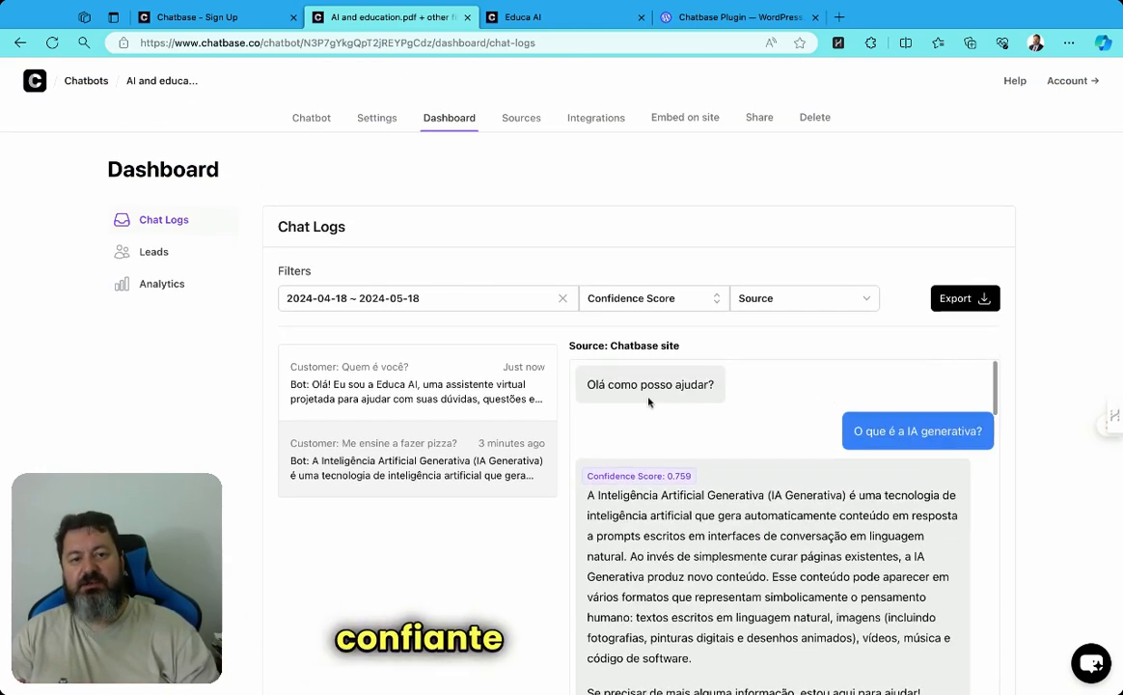
pyautogui.scroll(-3, 491, 381)
pyautogui.click(493, 391)
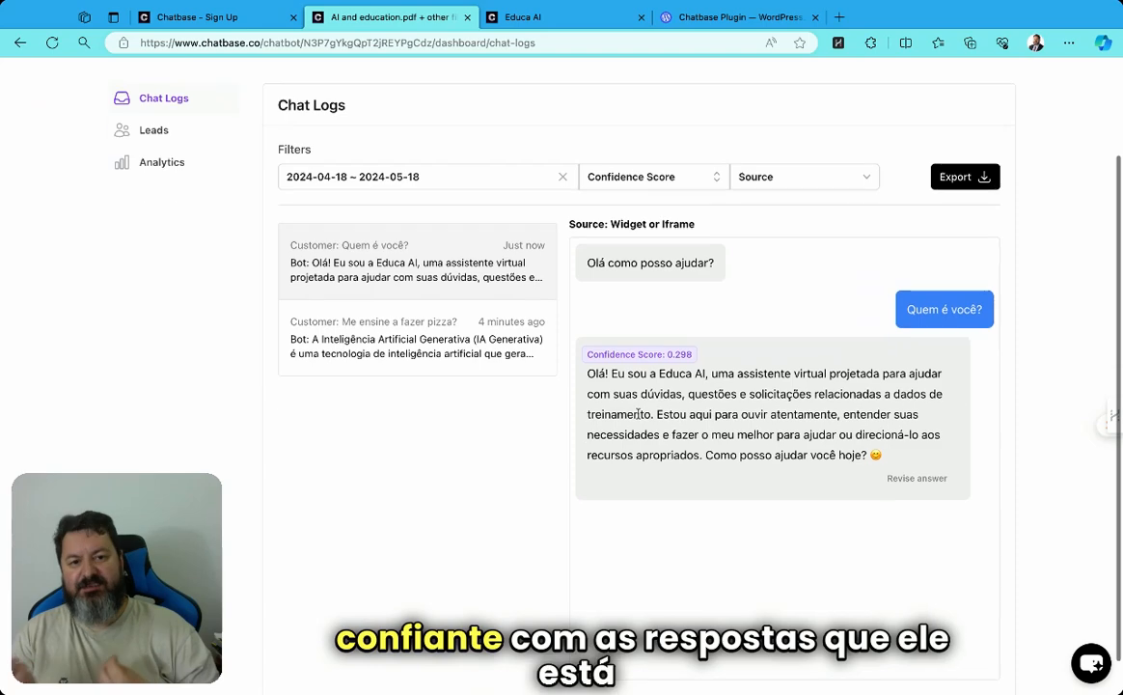
pyautogui.scroll(-1, 638, 414)
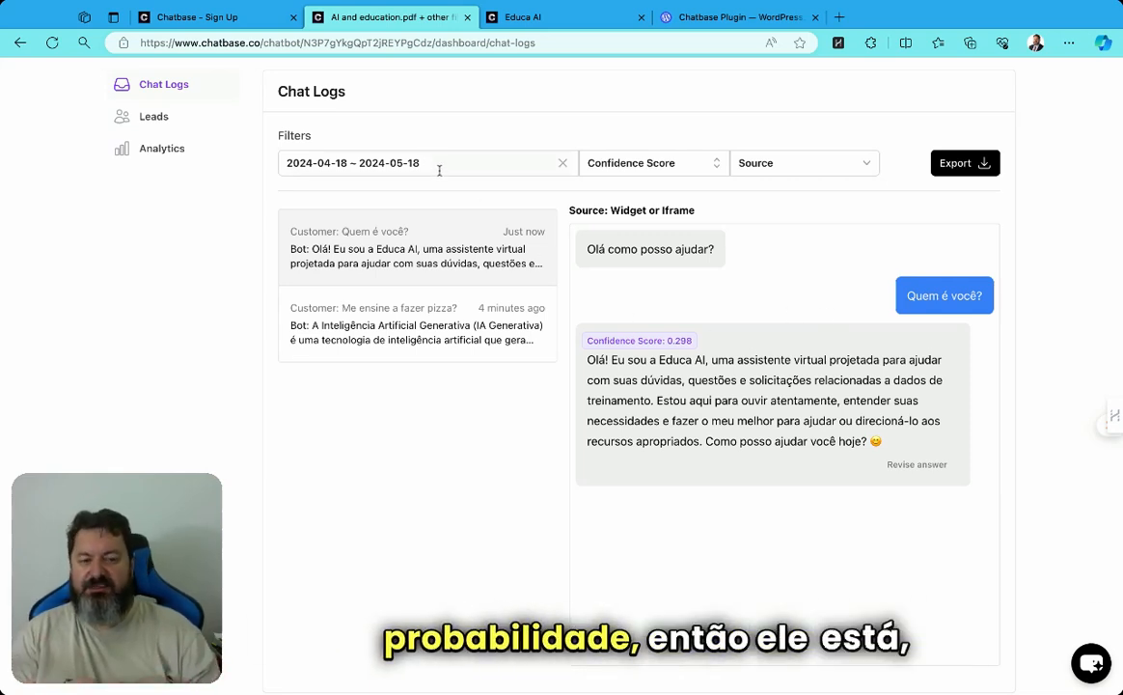
# View the dashboard's leads and analytics sections, and return to the chat logs.
pyautogui.click(155, 116)
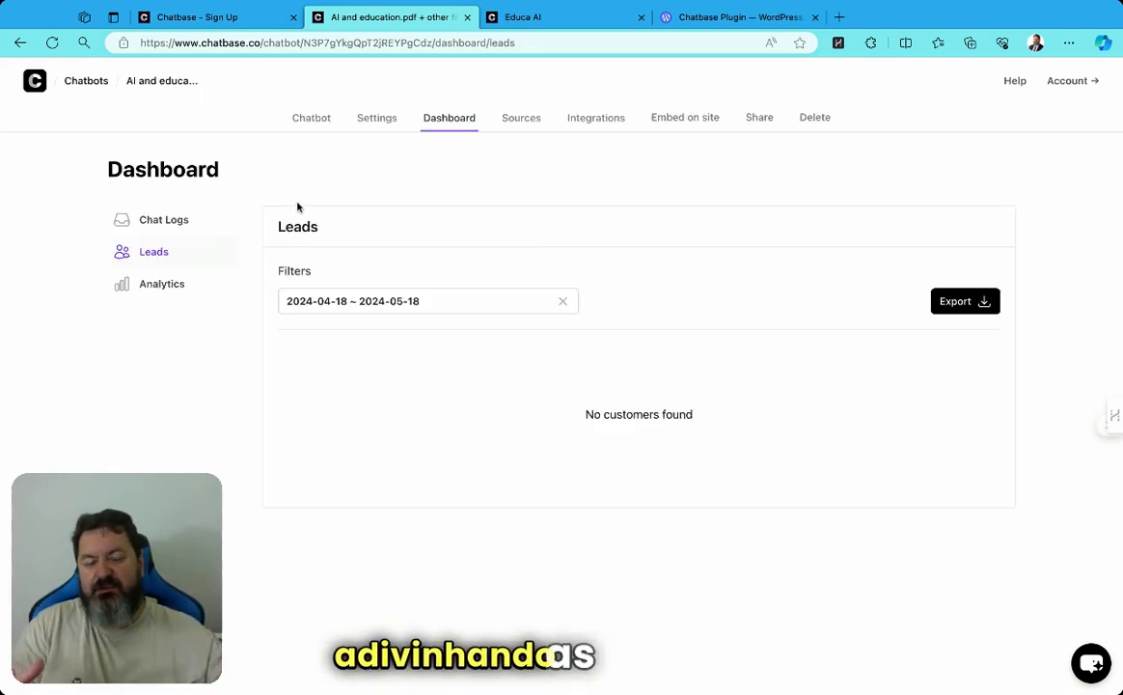
pyautogui.click(171, 285)
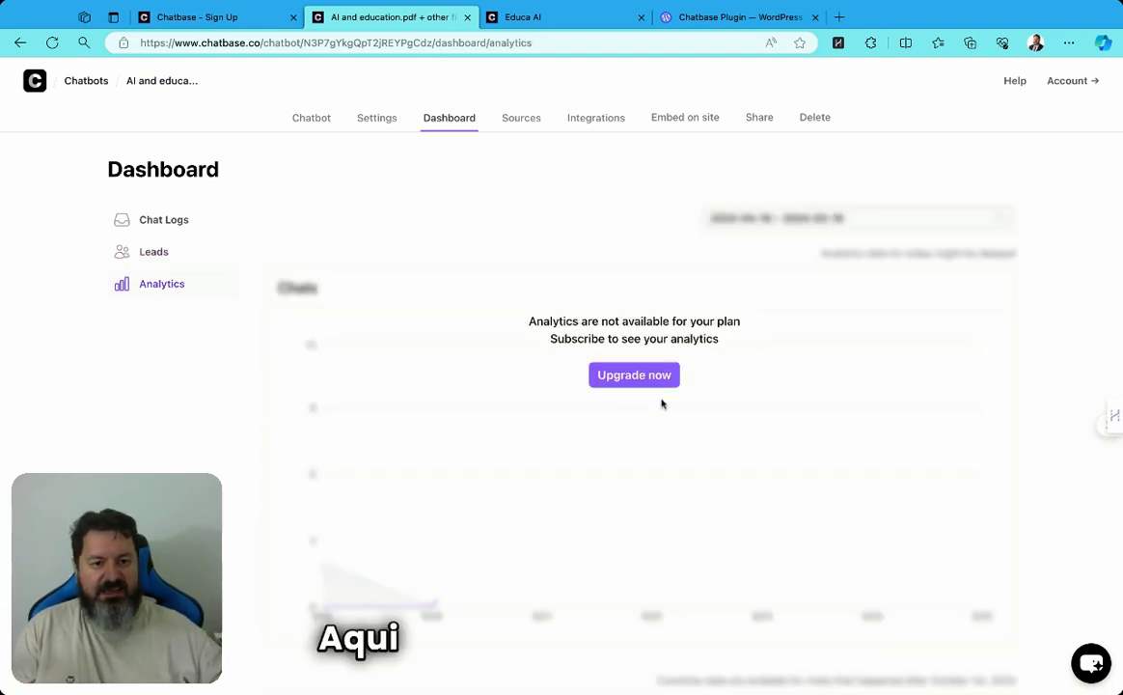
pyautogui.click(179, 229)
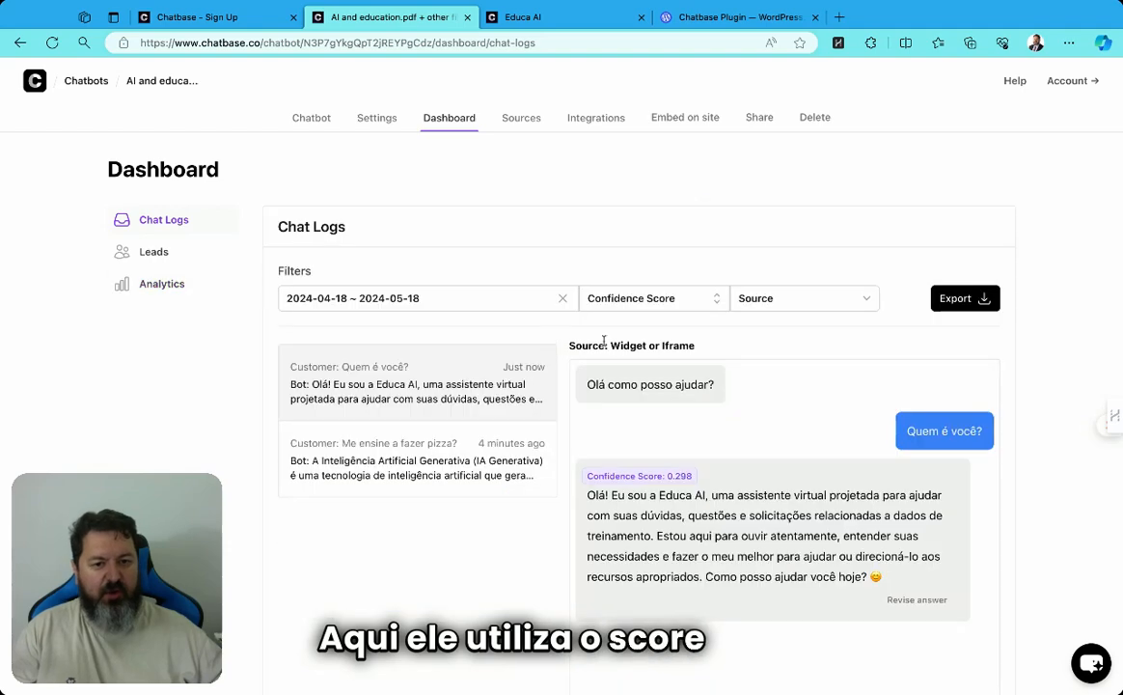
# Compare the confidence score of the "Quem é você?" answer with that of the pizza conversation, and reopen "Quem é você?".
pyautogui.scroll(-2, 675, 366)
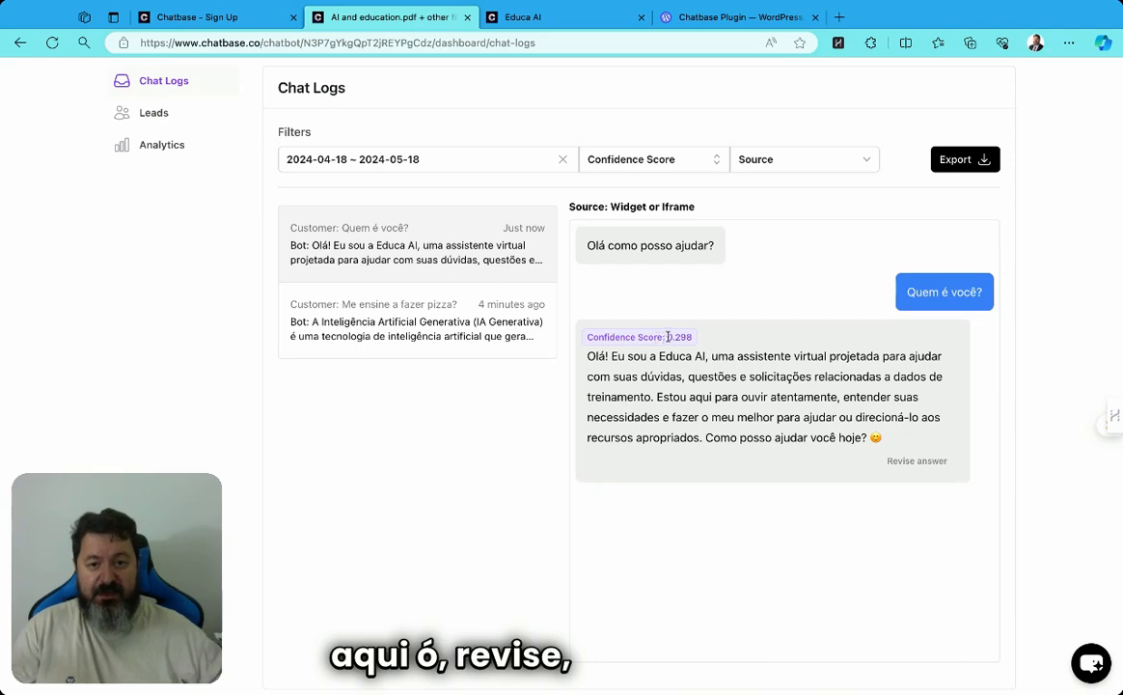
pyautogui.moveTo(667, 337); pyautogui.dragTo(697, 339)
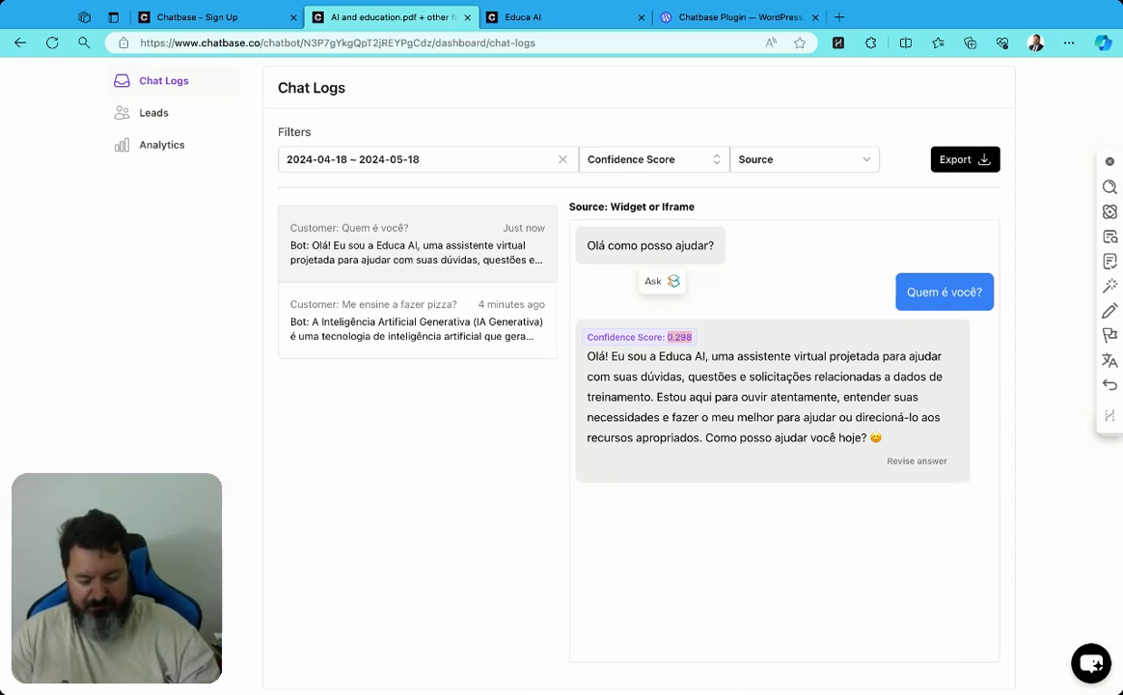
pyautogui.click(714, 337)
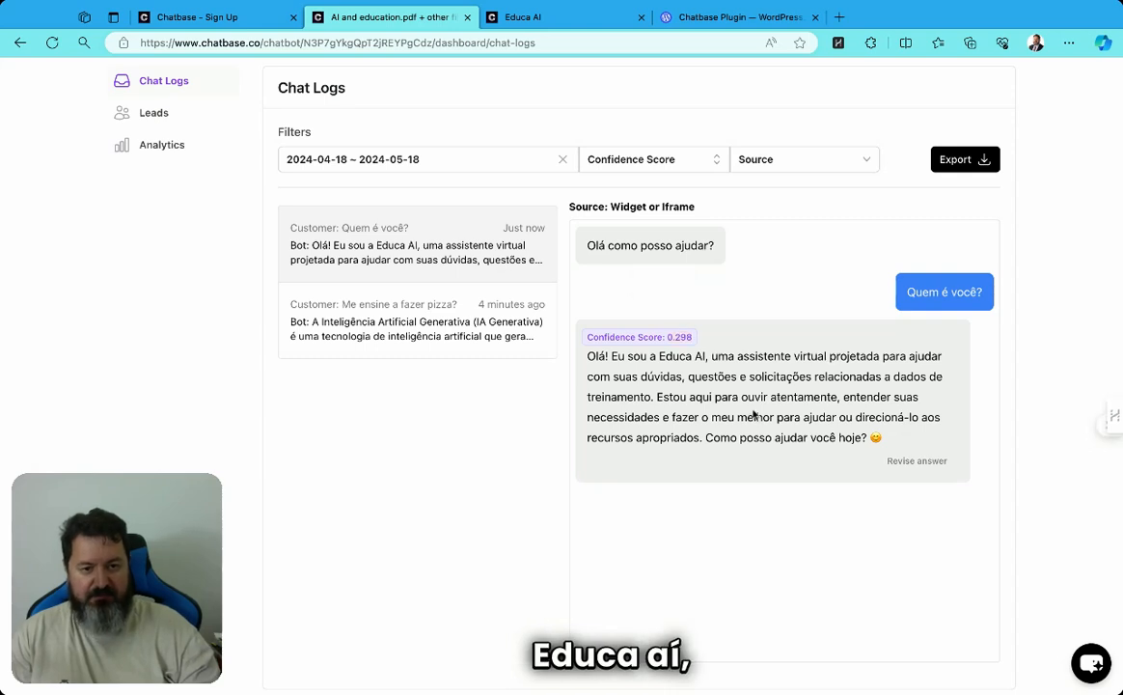
pyautogui.click(429, 329)
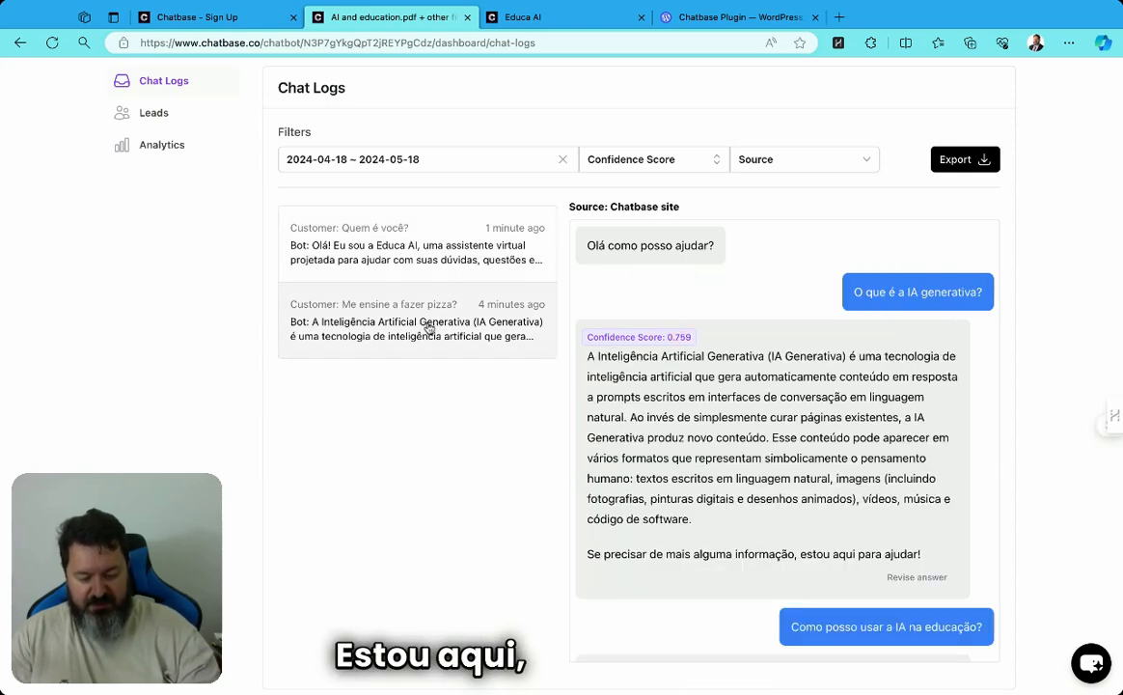
pyautogui.click(377, 249)
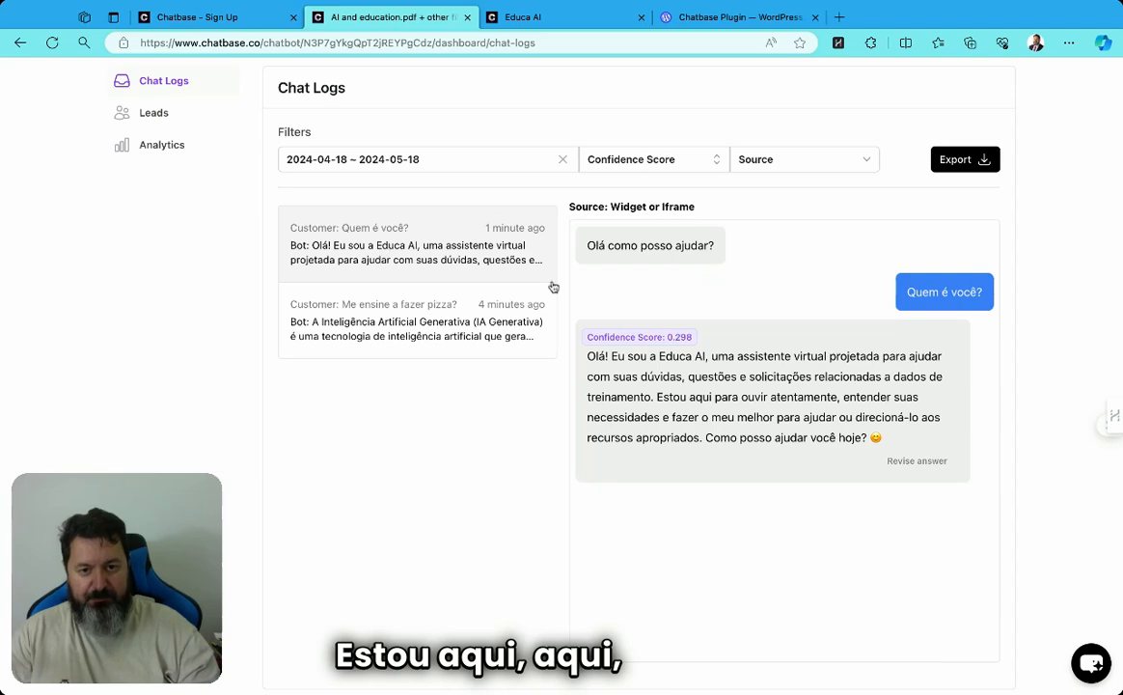
# Revise the "Quem é você?" answer to "Olá, eu sou um chat de atendimento chamado Educa AI. Estou aqui para te ajudar.".
pyautogui.click(918, 461)
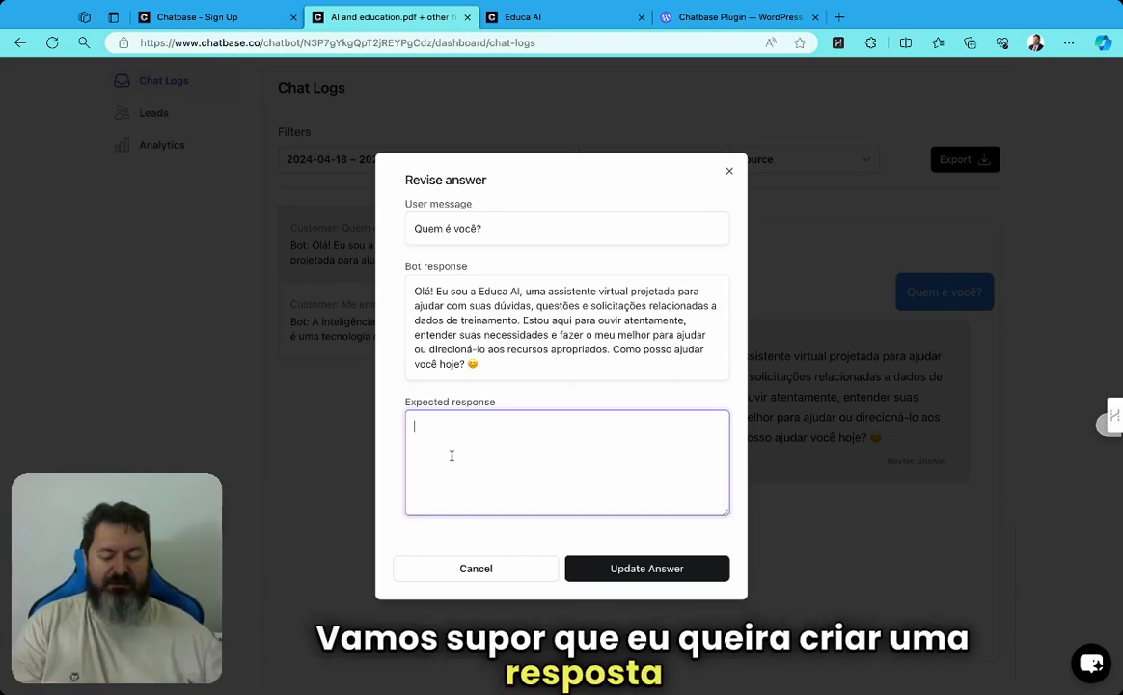
pyautogui.write('Olá, ')
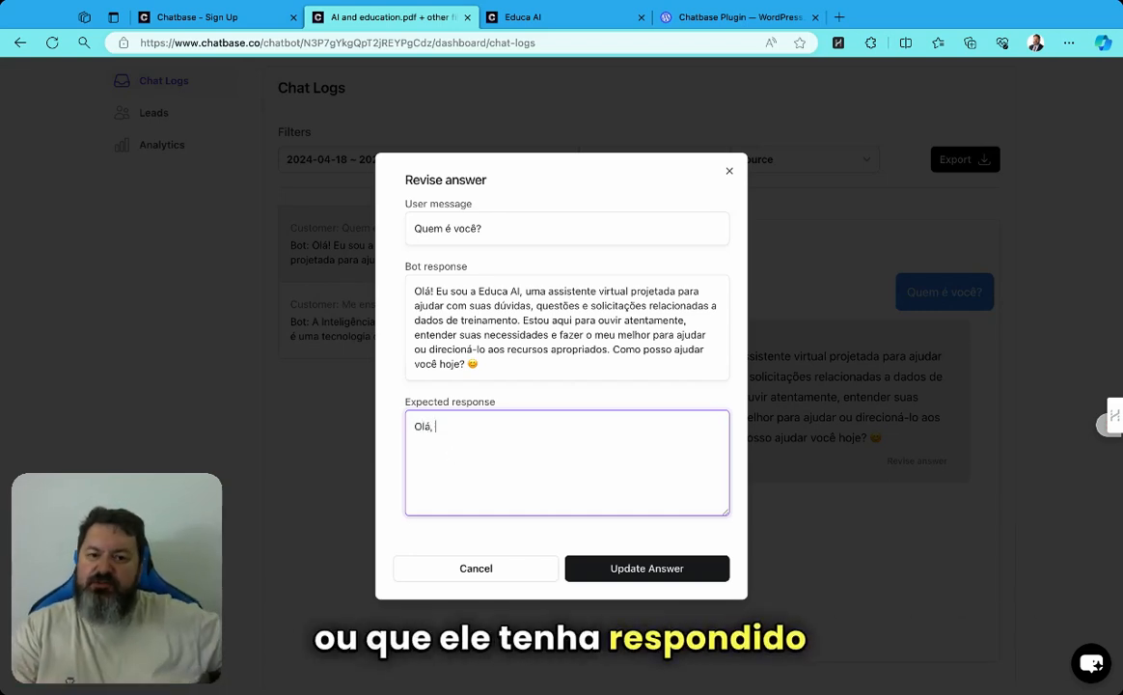
pyautogui.write('eu sou um cha')
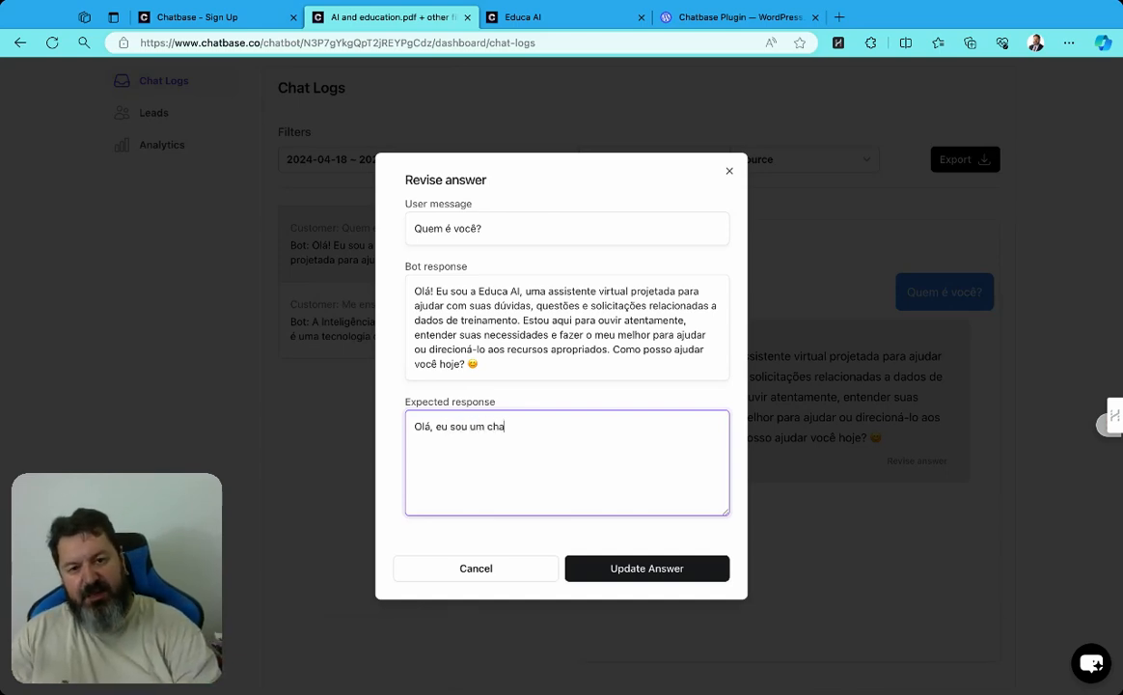
pyautogui.write('t de atendimento')
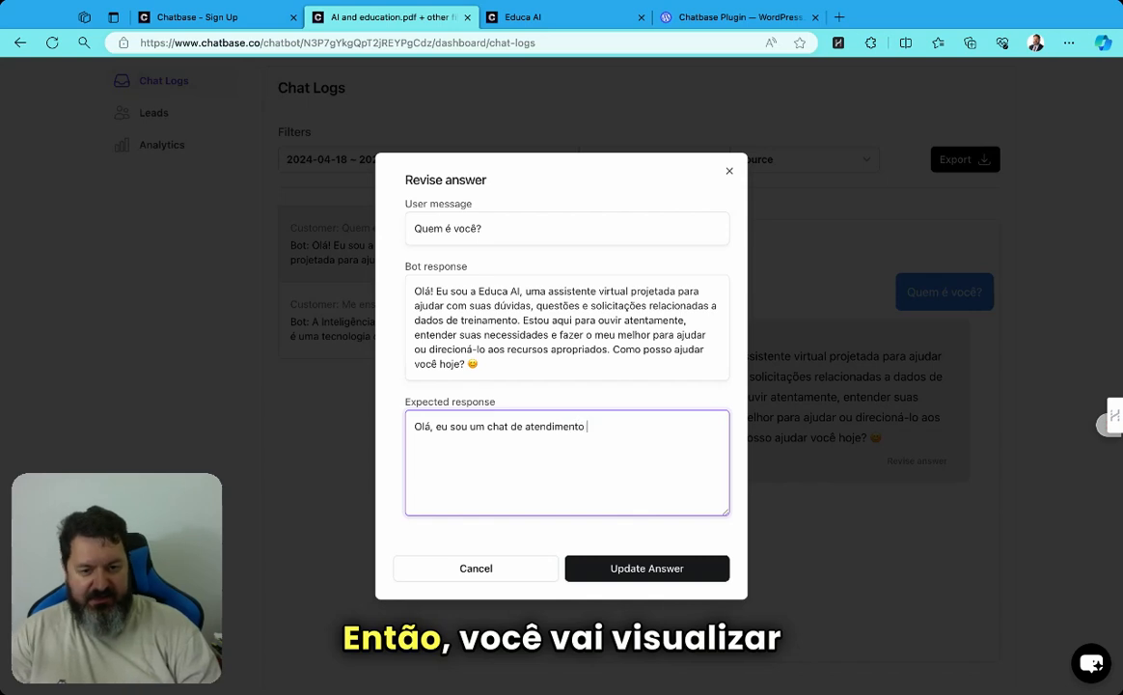
pyautogui.write(' chama')
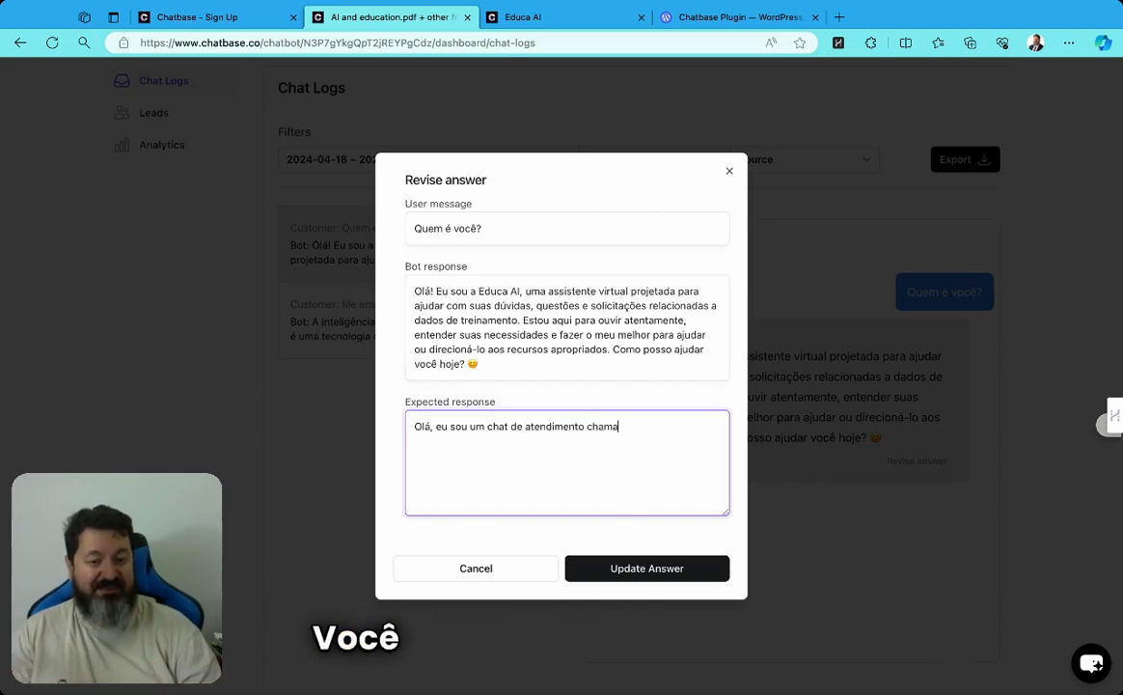
pyautogui.write('do Educa ')
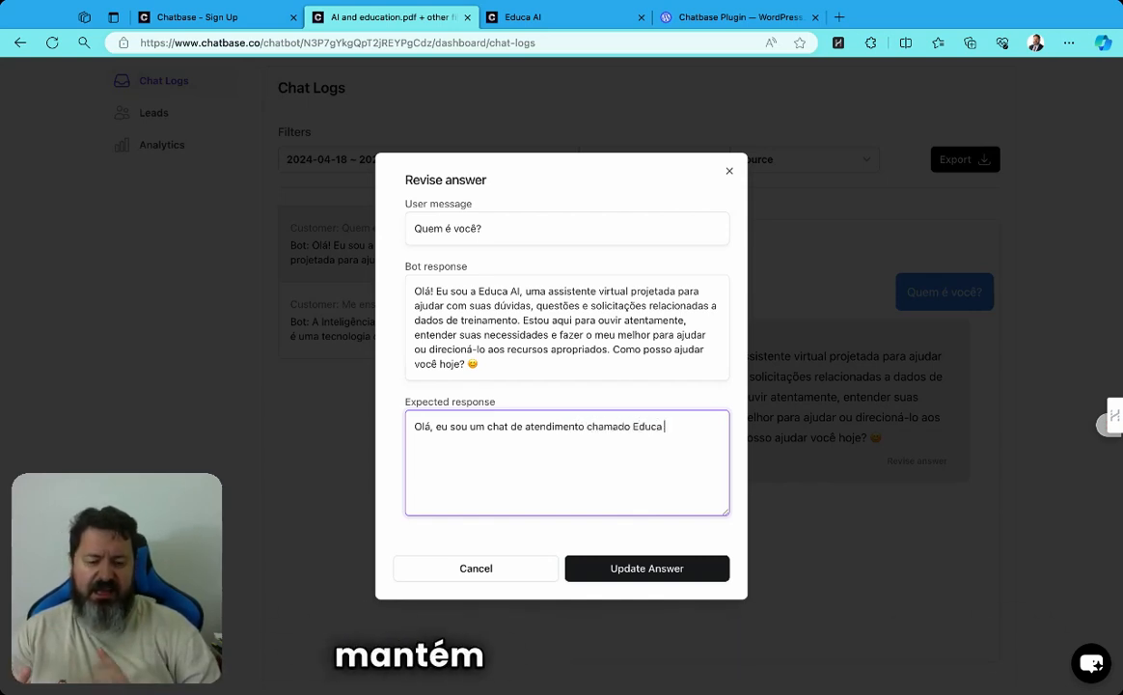
pyautogui.write('AI. E')
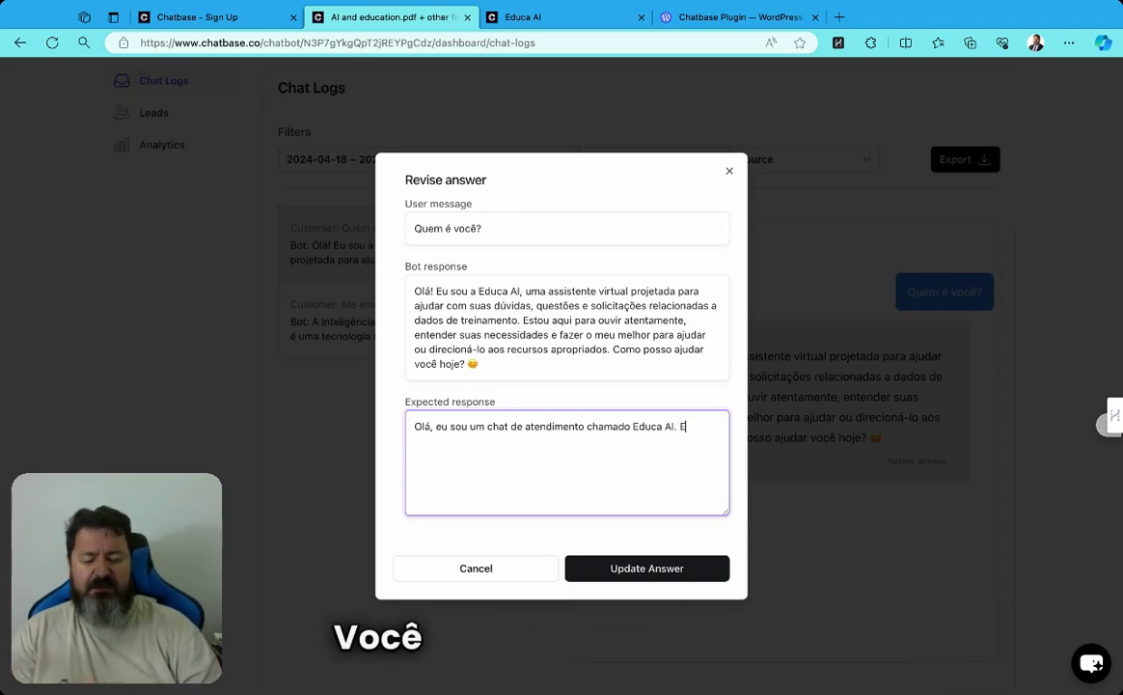
pyautogui.write('stou a')
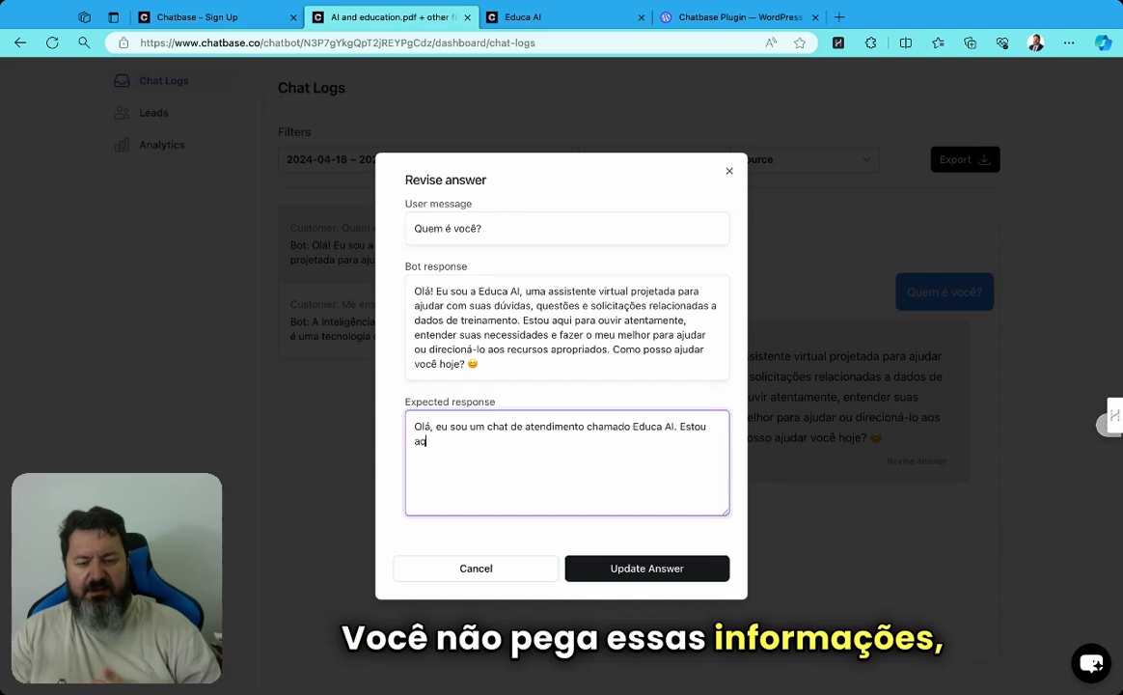
pyautogui.write('qui para te')
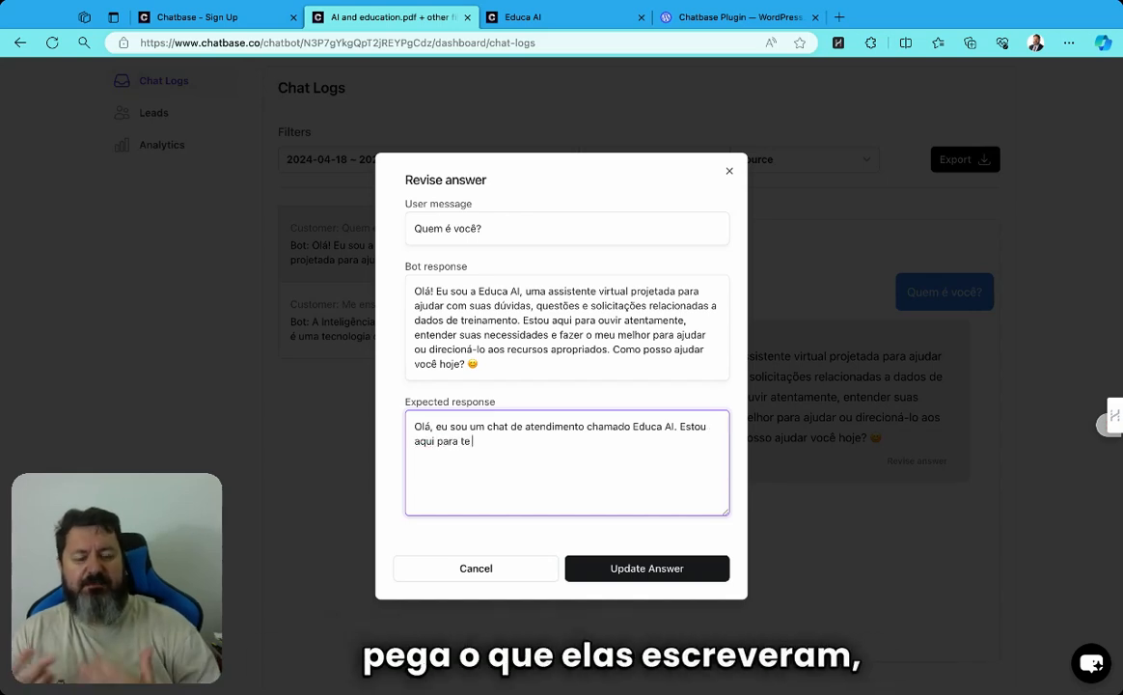
pyautogui.write(' ajudar.')
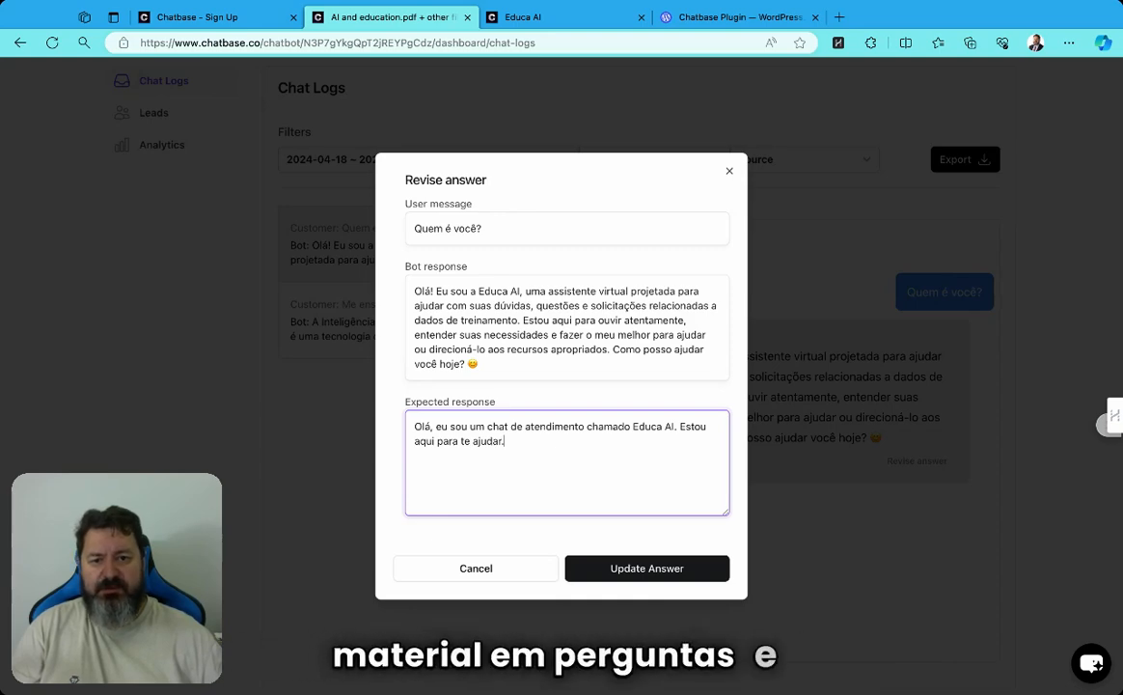
pyautogui.click(656, 574)
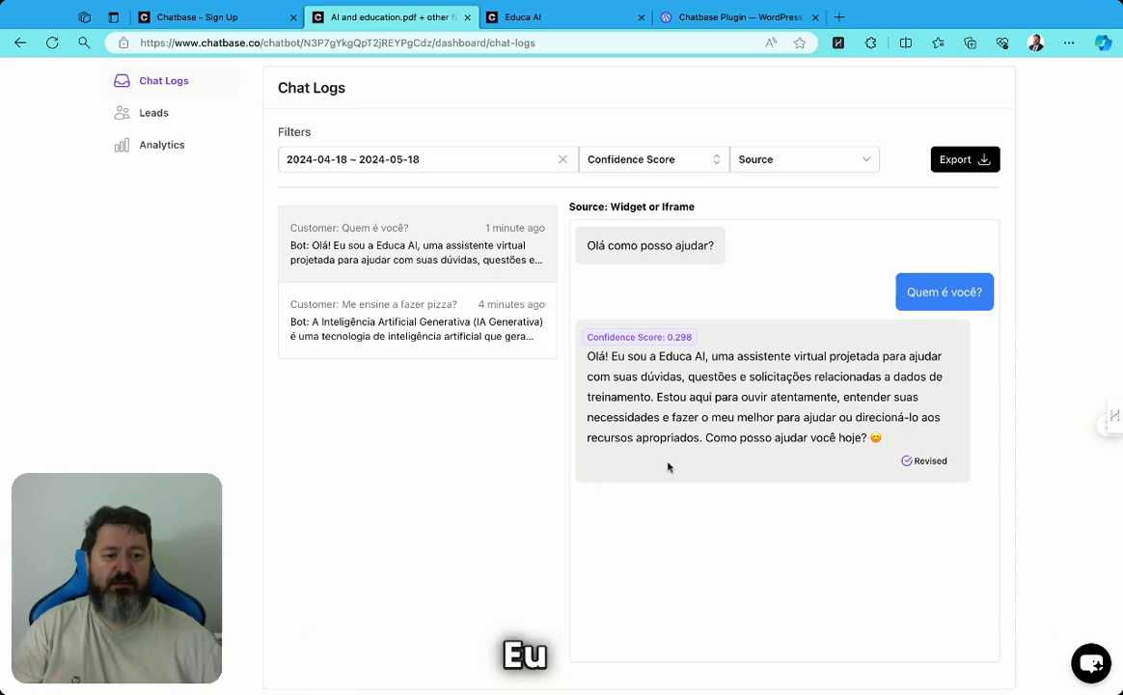
# Leave the chat logs and open the chatbot's training sources.
pyautogui.scroll(1, 671, 465)
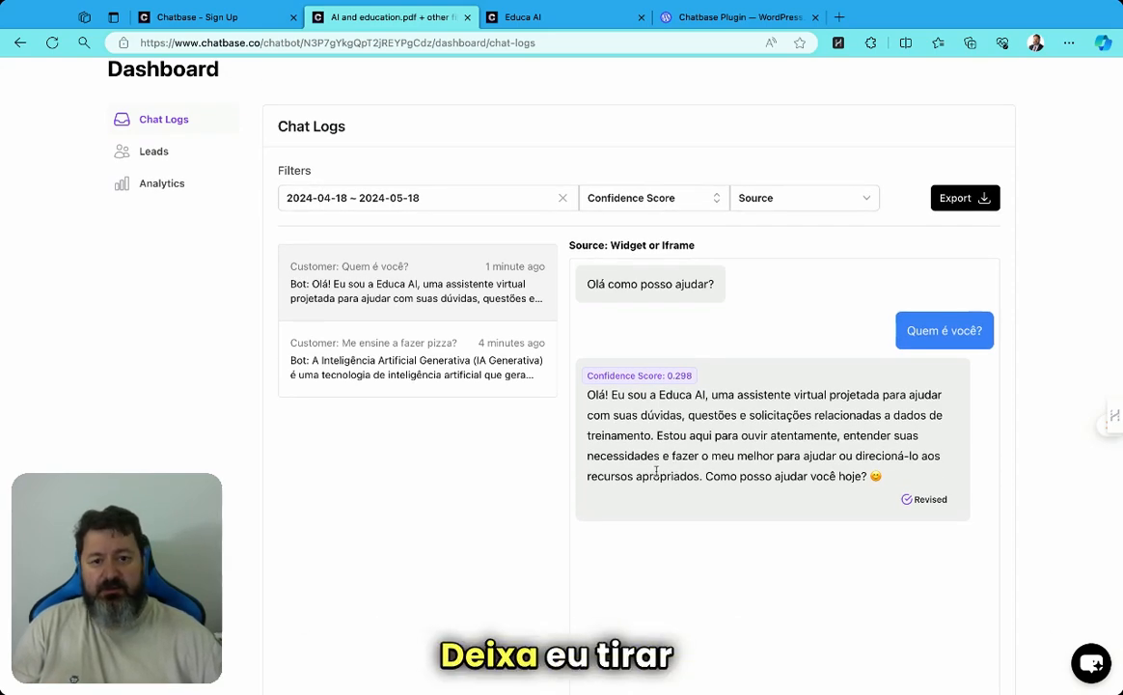
pyautogui.scroll(3, 575, 389)
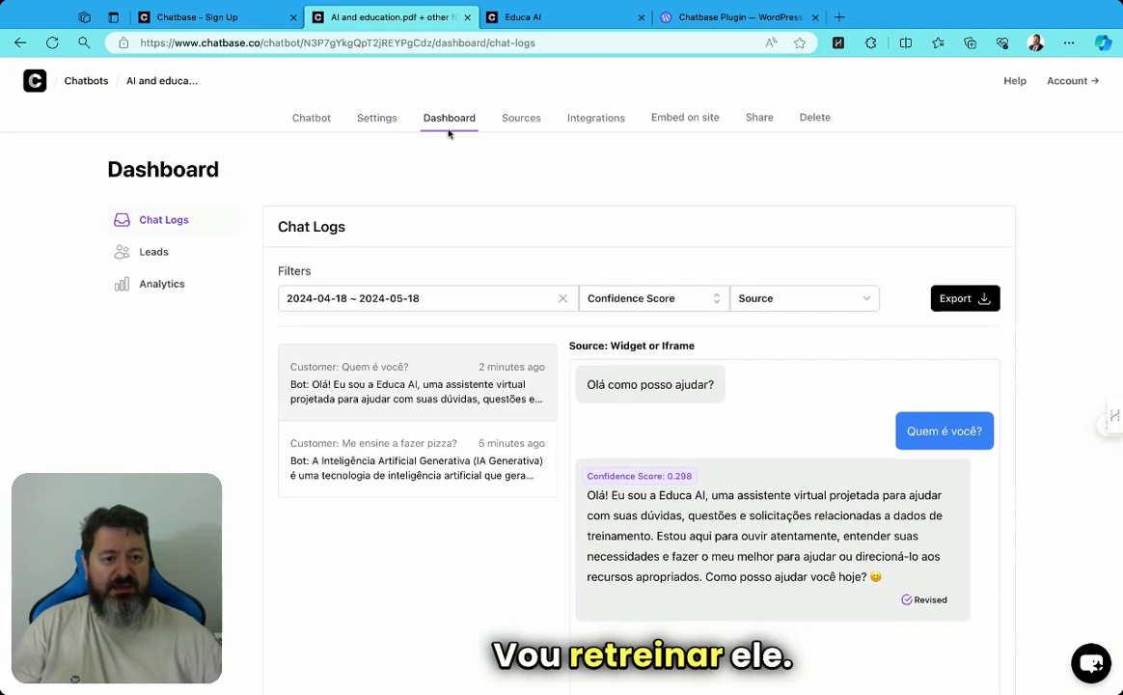
pyautogui.click(521, 119)
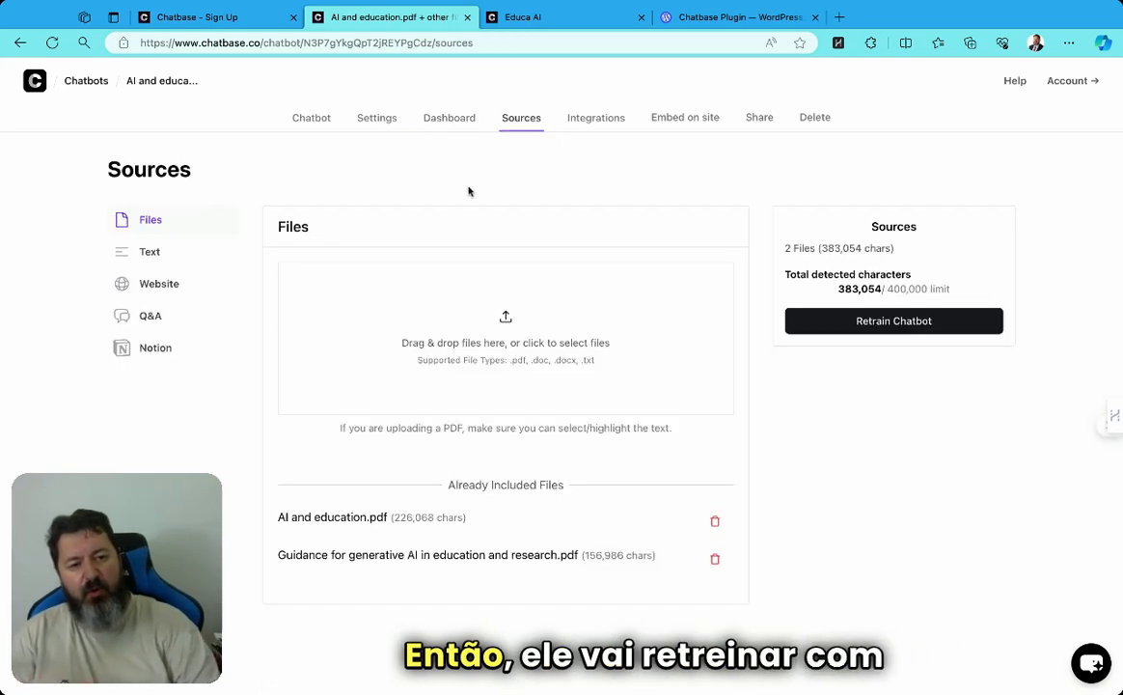
pyautogui.click(160, 322)
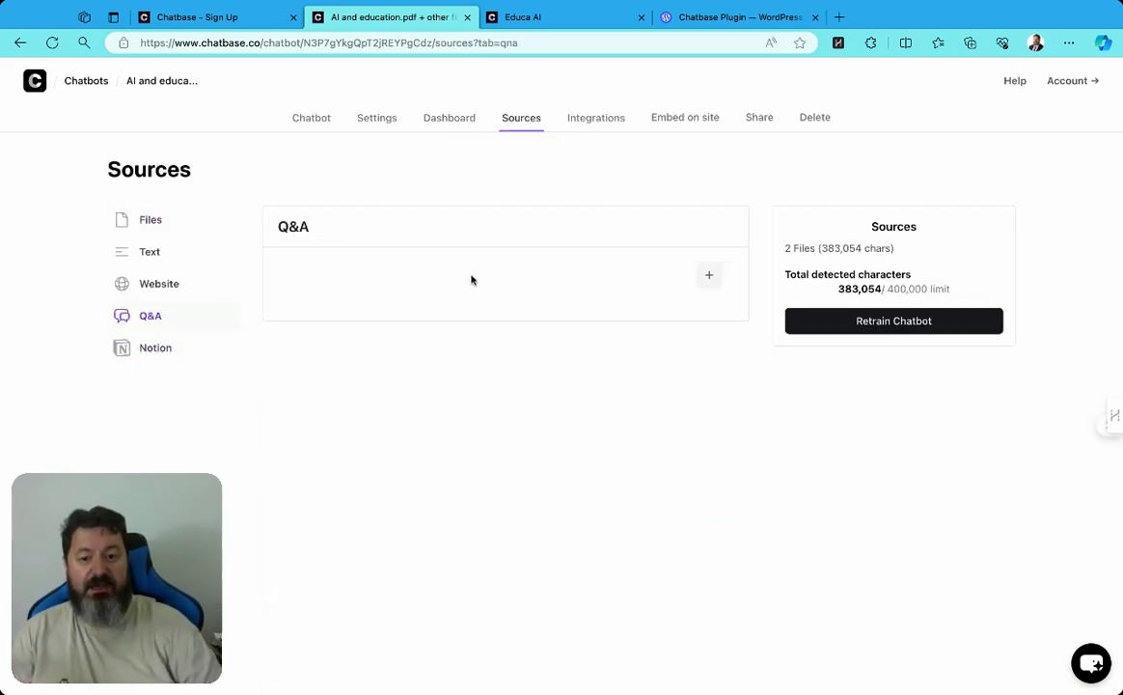
pyautogui.click(708, 275)
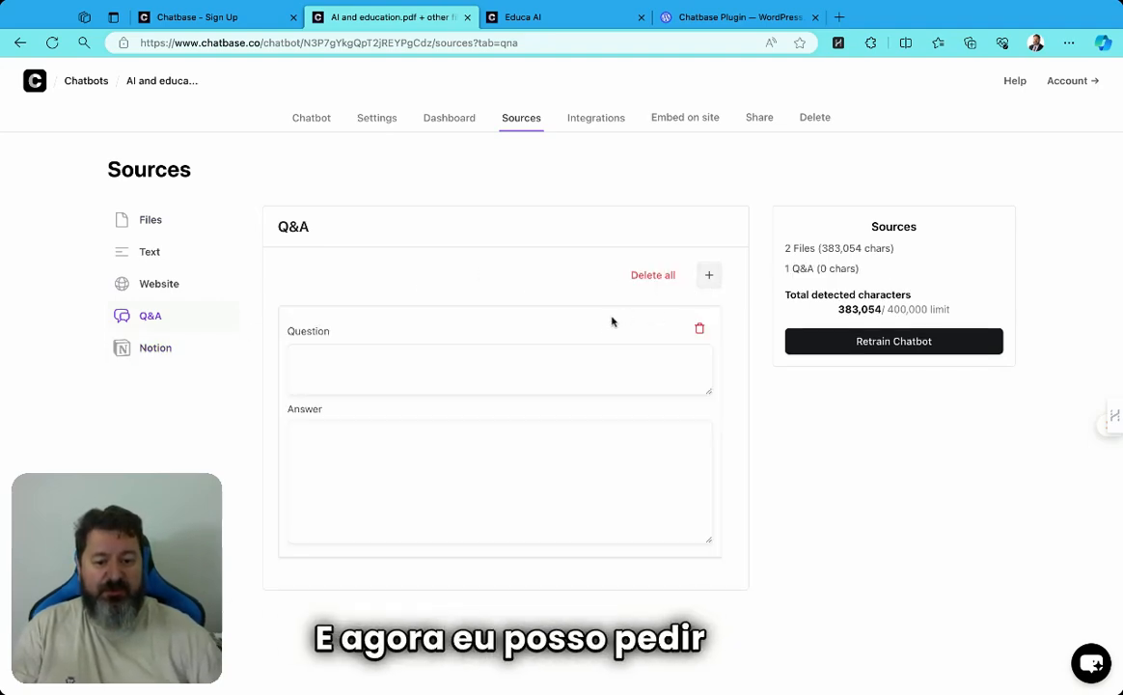
pyautogui.click(150, 220)
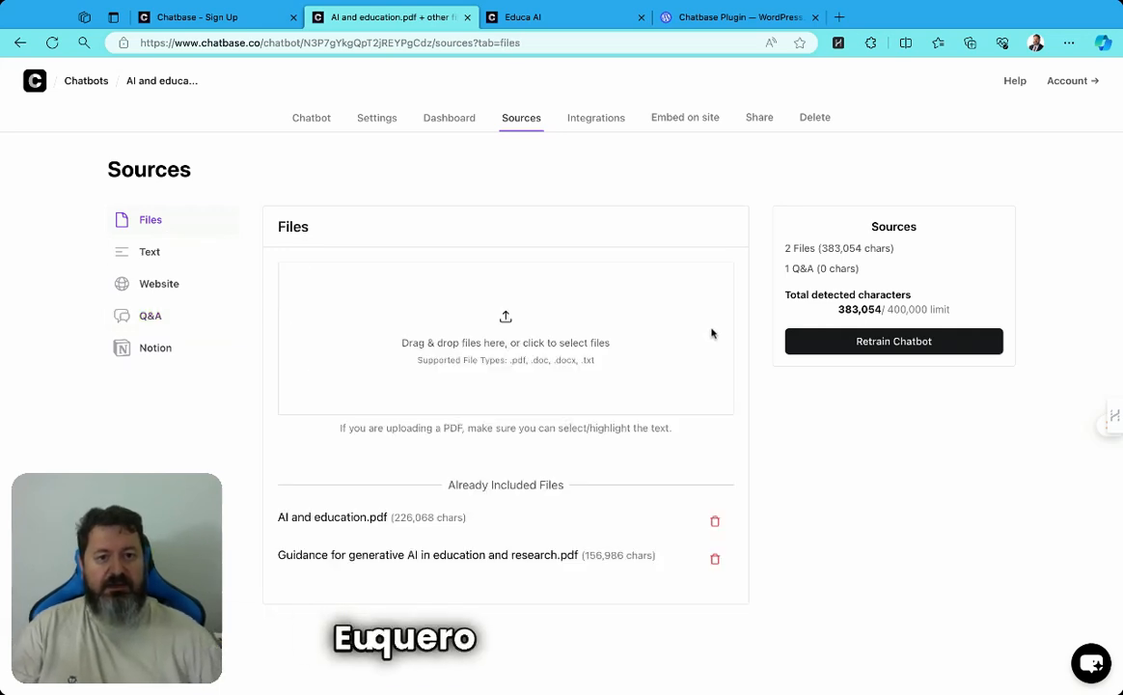
pyautogui.click(918, 348)
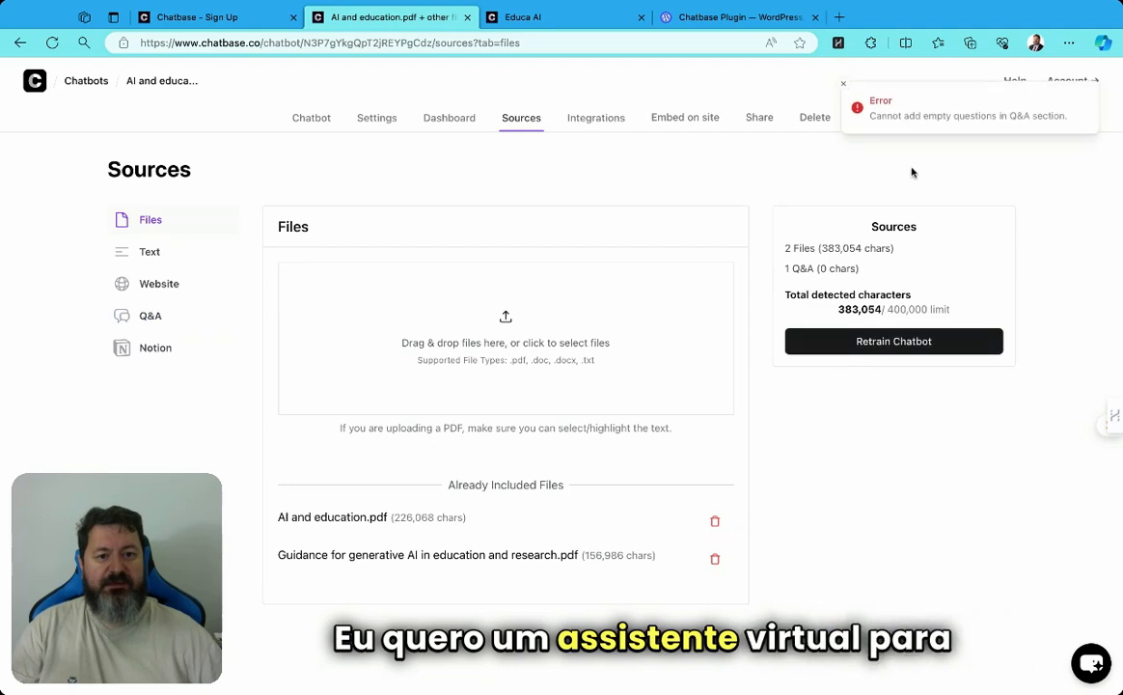
pyautogui.click(158, 321)
pyautogui.click(699, 329)
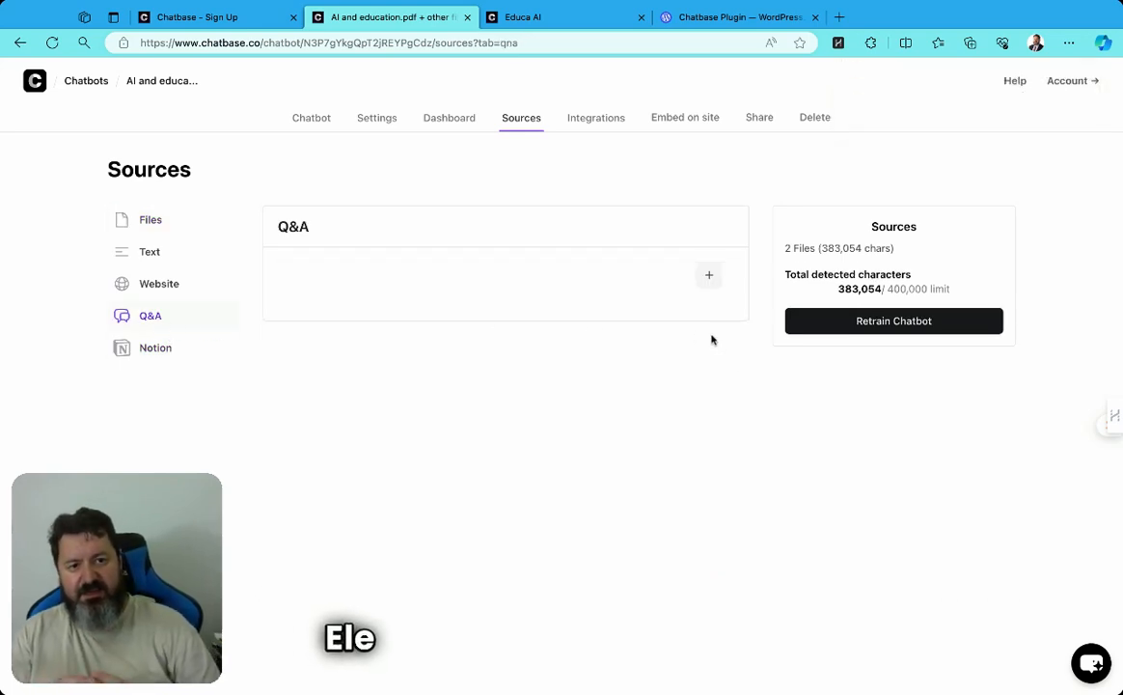
# Retrain the chatbot, ask it "QUem é você?" in the preview chat and review its reply.
pyautogui.click(896, 320)
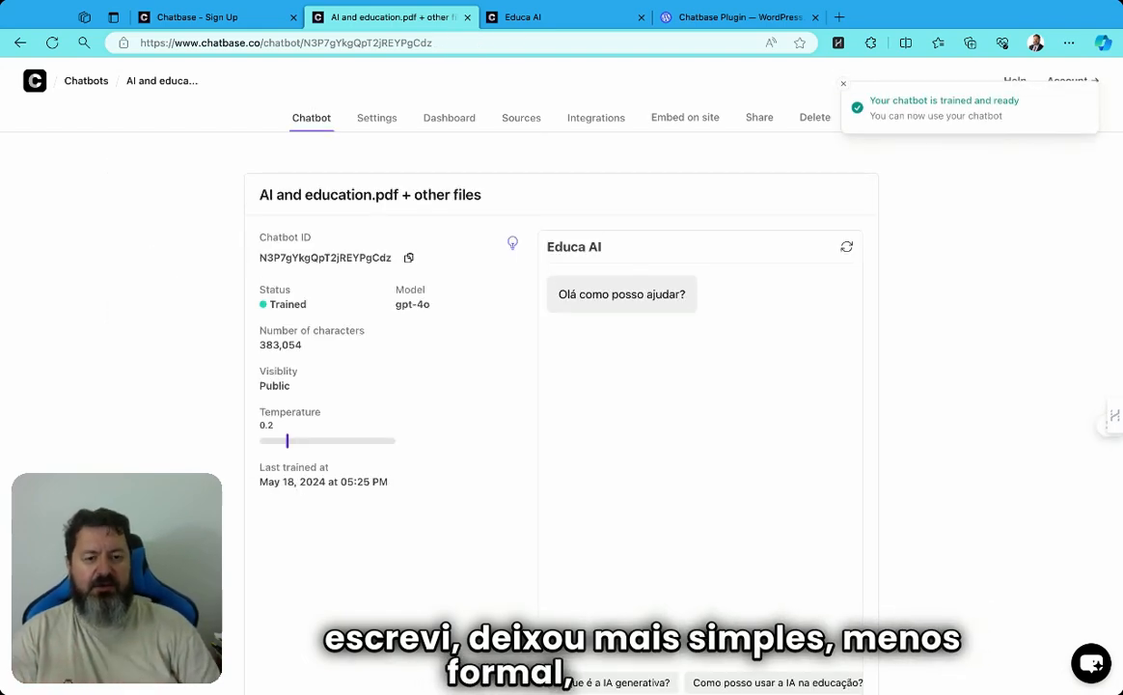
pyautogui.scroll(-1, 562, 415)
pyautogui.scroll(-1, 640, 514)
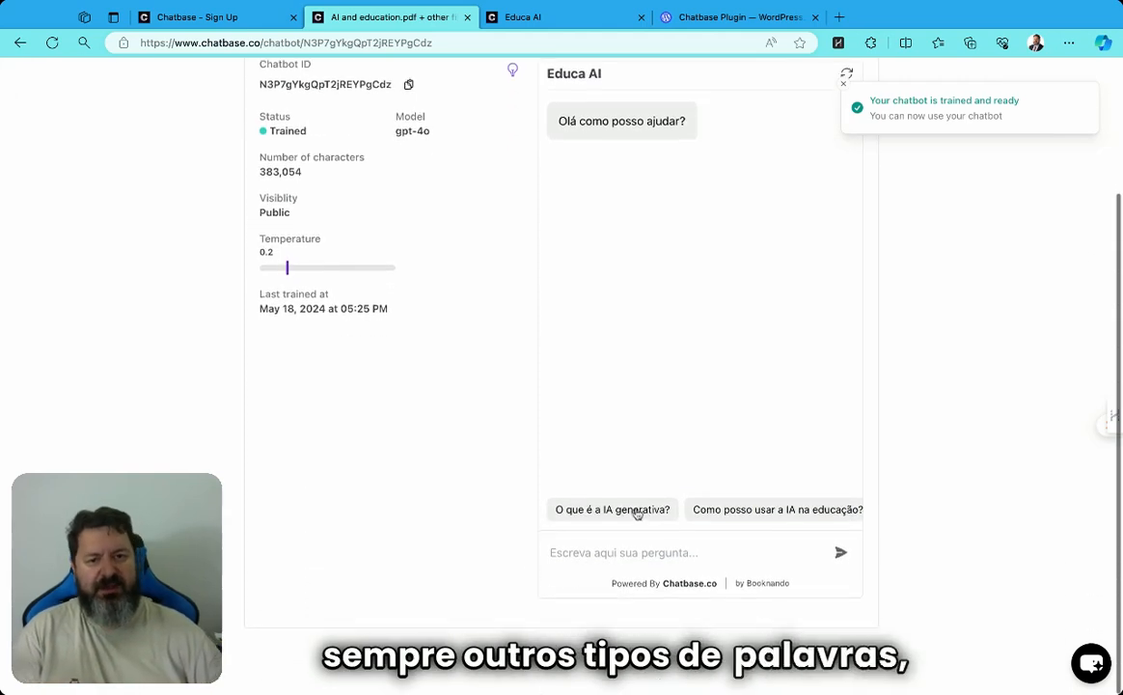
pyautogui.write('QUem')
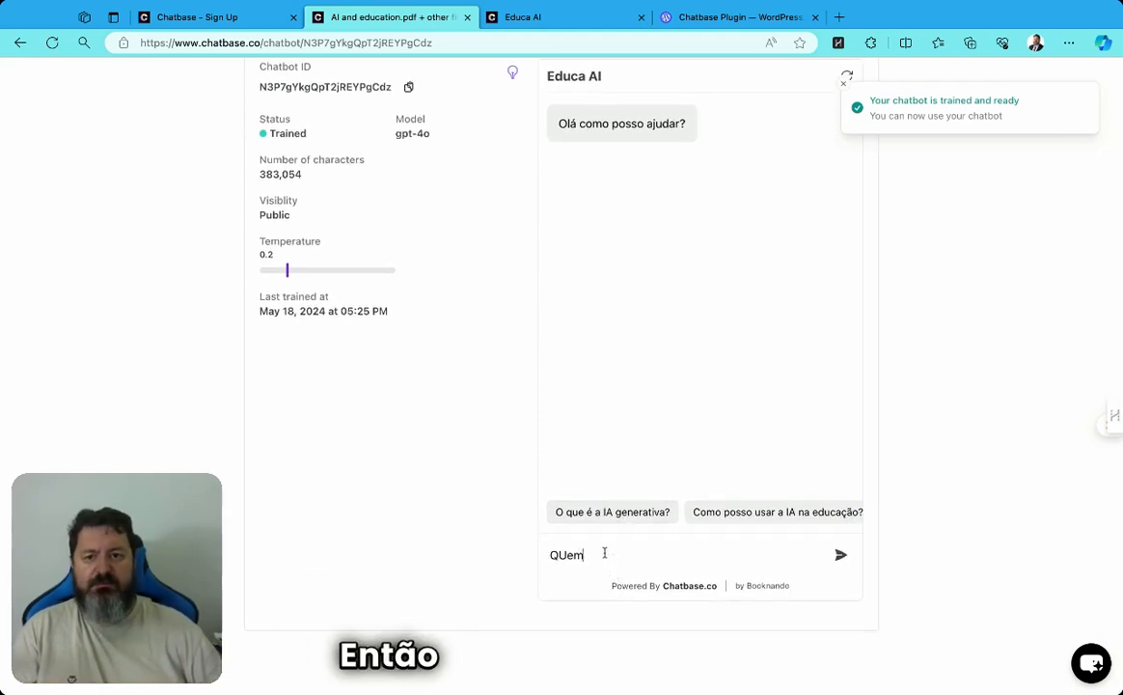
pyautogui.write(' é você?')
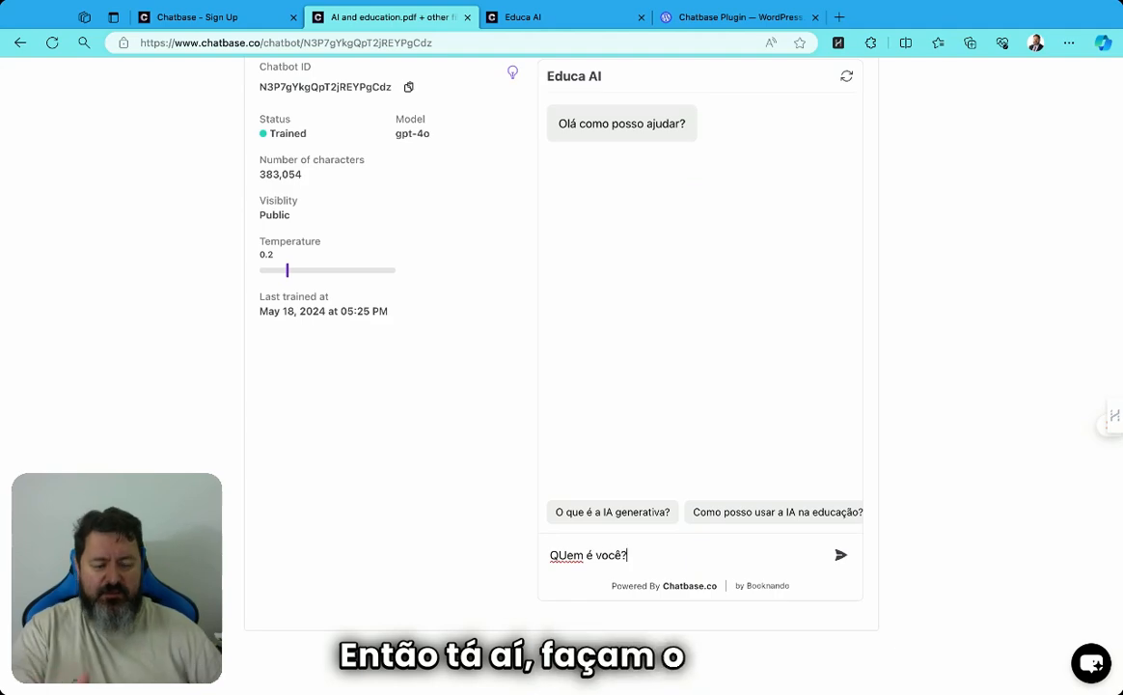
pyautogui.press('Return')
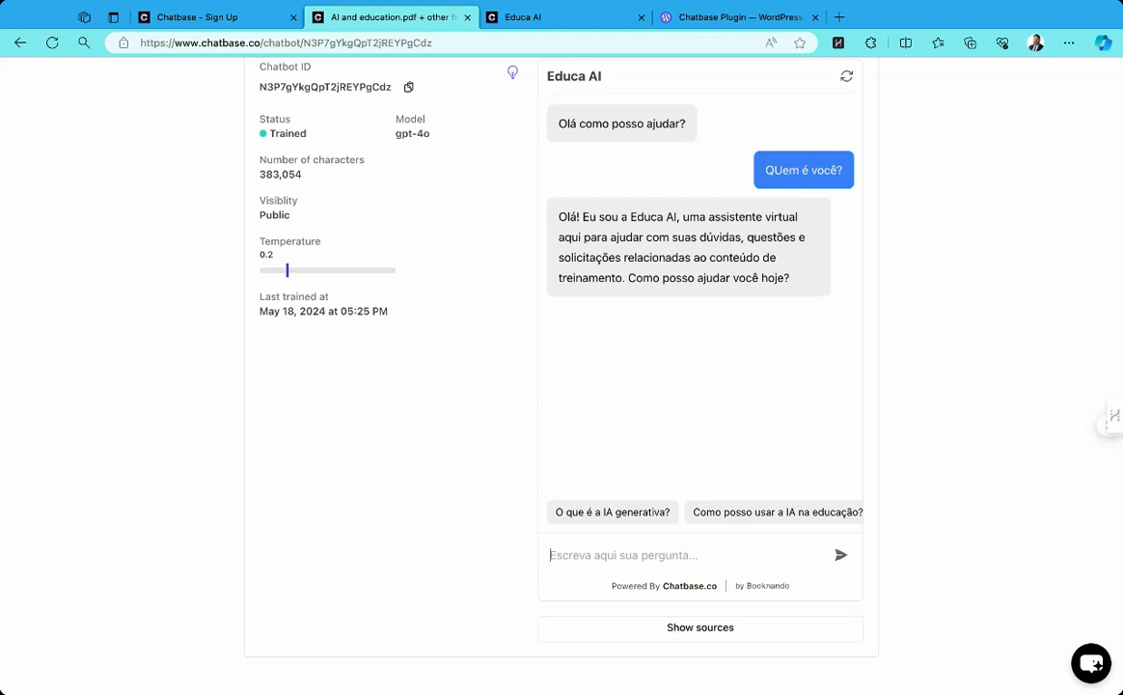
pyautogui.scroll(3, 714, 290)
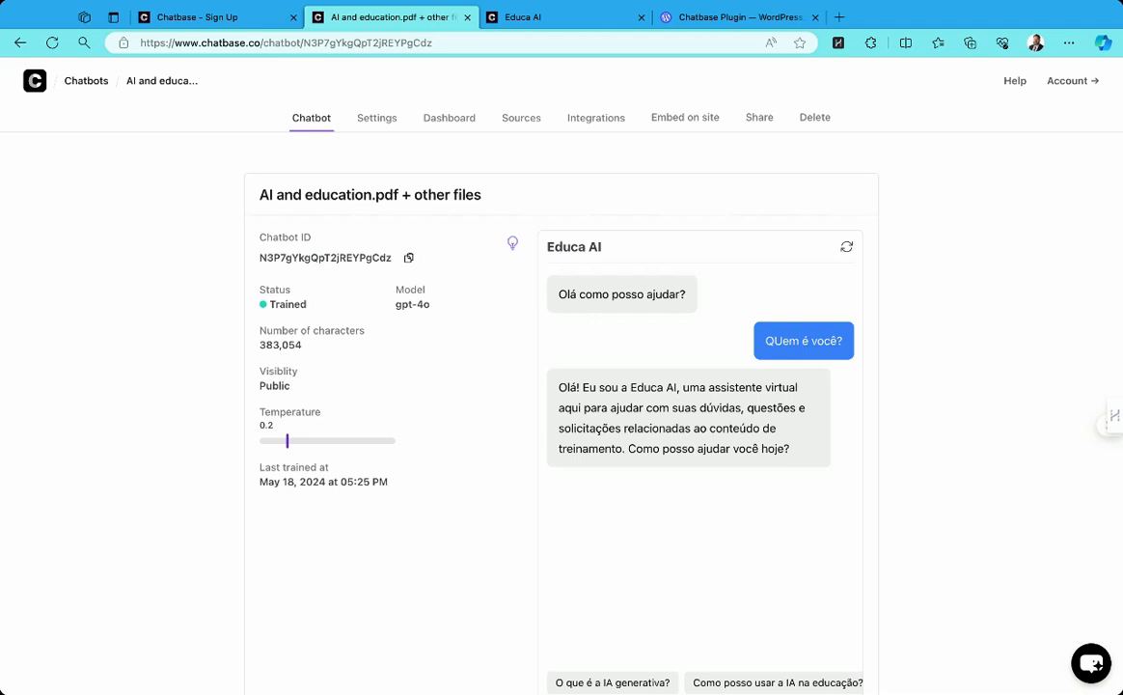
pyautogui.scroll(-1, 560, 386)
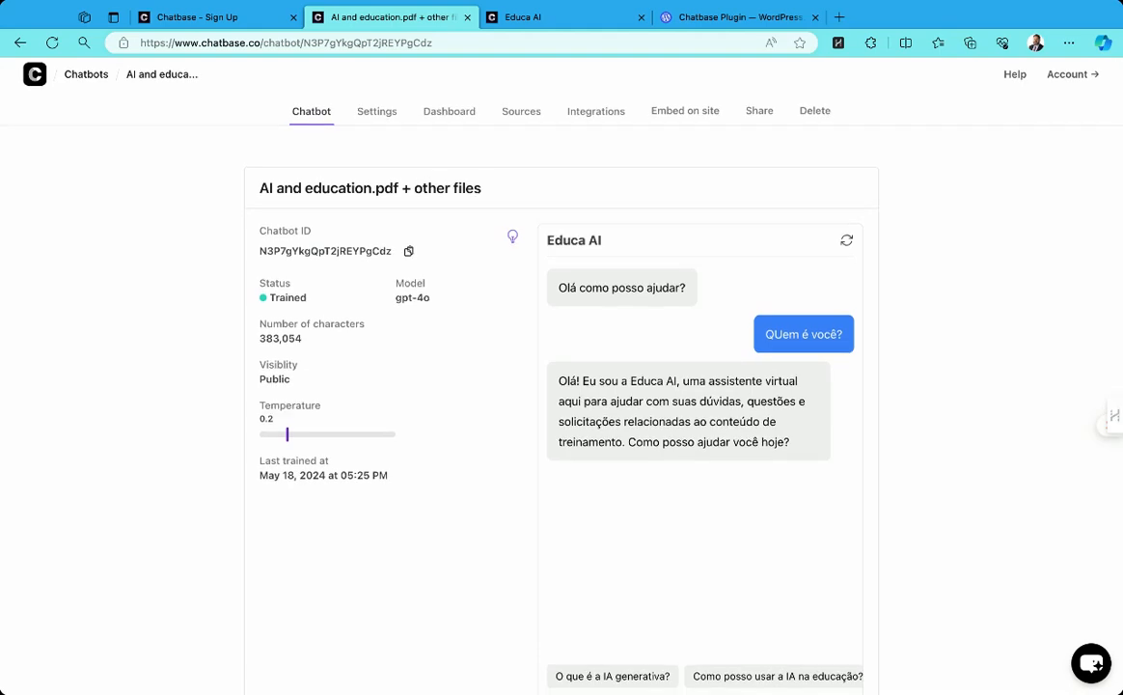